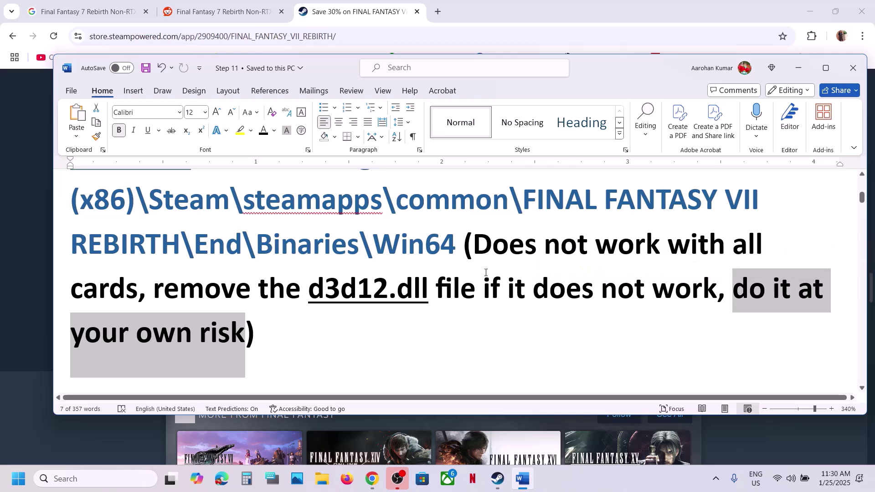
Review the Google results and the Reddit post on the Final Fantasy 7 Rebirth Non-RTX Card / DX12 fix, including which cards it was tested on.
{"action": "scroll", "coordinate": [484, 273], "scroll_direction": "up", "scroll_amount": 5}
{"action": "left_click", "coordinate": [109, 12]}
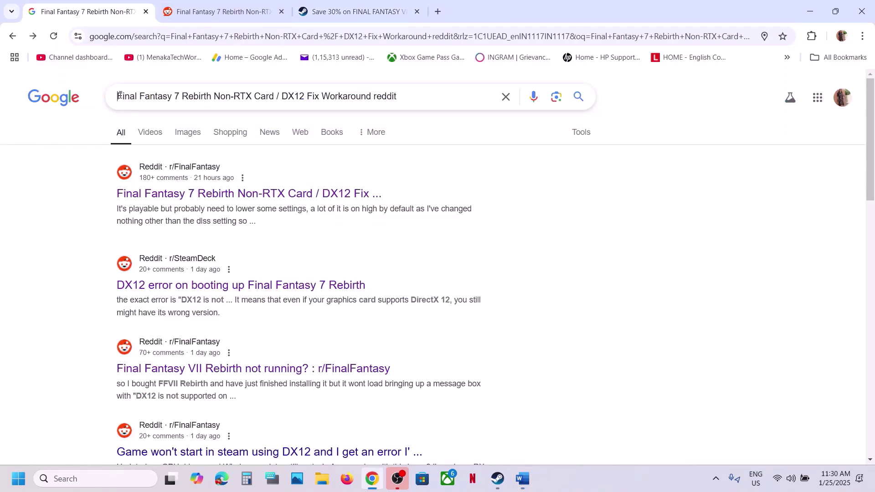
{"action": "left_click_drag", "start_coordinate": [118, 96], "coordinate": [370, 94]}
{"action": "left_click", "coordinate": [404, 94]}
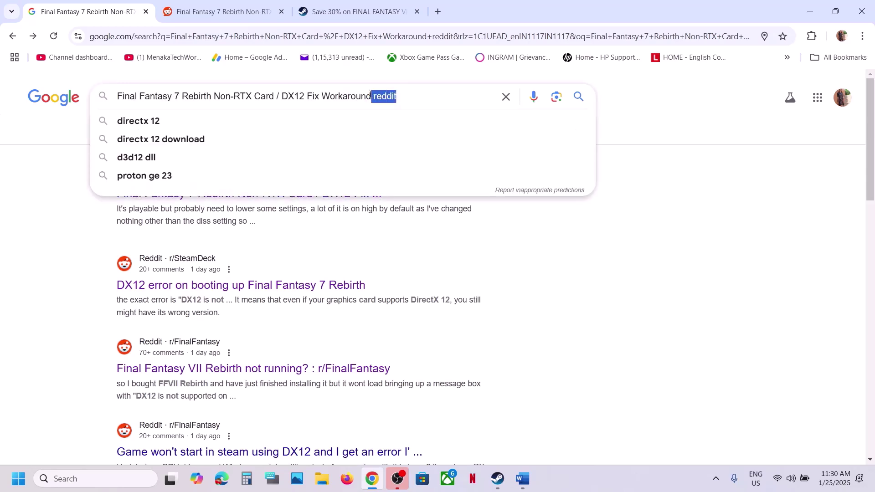
{"action": "left_click", "coordinate": [70, 199]}
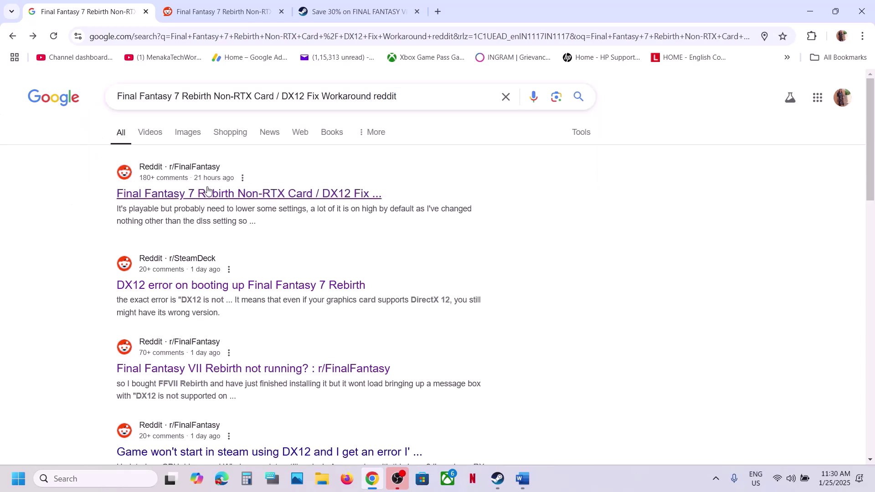
{"action": "left_click", "coordinate": [230, 12]}
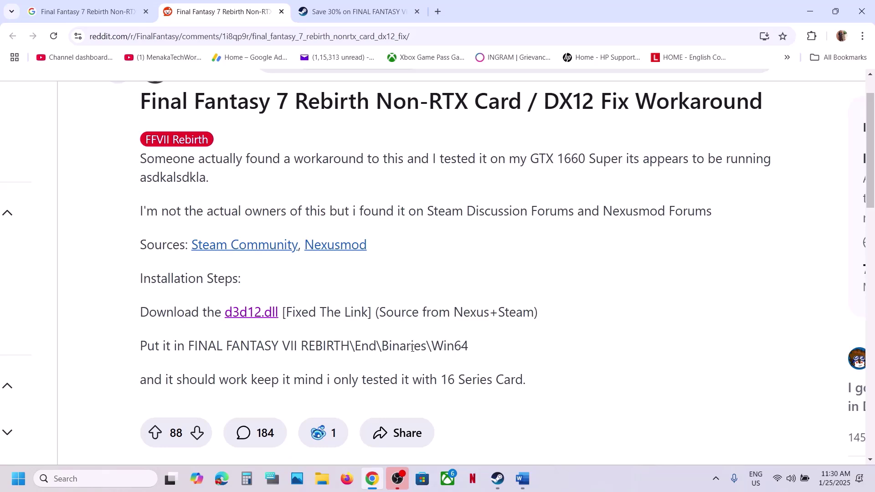
{"action": "left_click_drag", "start_coordinate": [443, 380], "coordinate": [517, 377]}
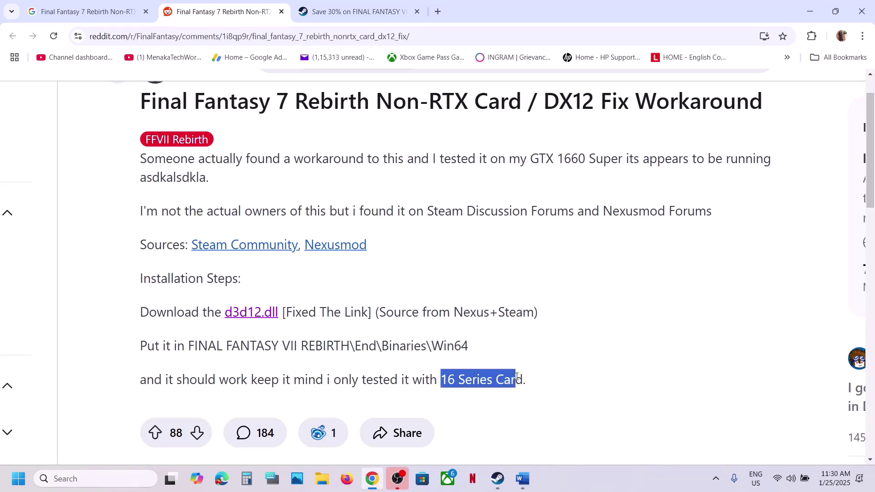
Switch to the Word instructions, maximize the window and read Step 3 about the -d3d11 option.
{"action": "left_click", "coordinate": [522, 478]}
{"action": "scroll", "coordinate": [354, 290], "scroll_direction": "down", "scroll_amount": 2}
{"action": "scroll", "coordinate": [355, 290], "scroll_direction": "down", "scroll_amount": 5}
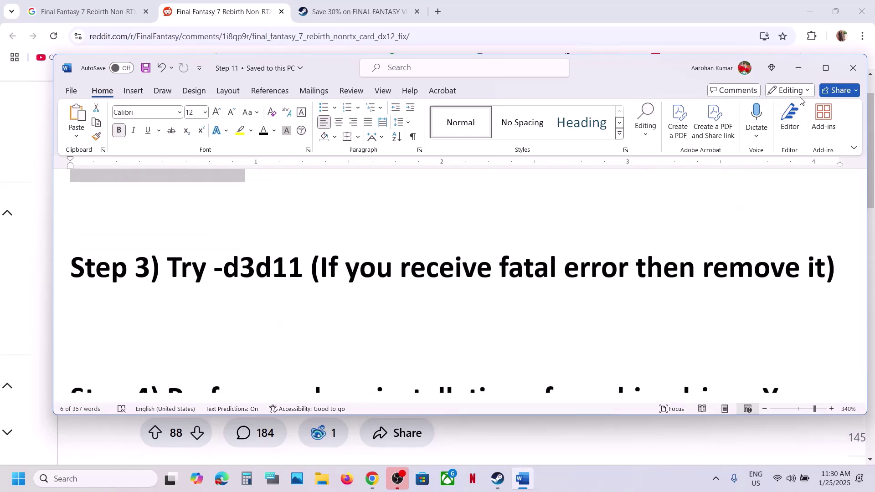
{"action": "left_click", "coordinate": [826, 67]}
{"action": "scroll", "coordinate": [352, 277], "scroll_direction": "up", "scroll_amount": 2}
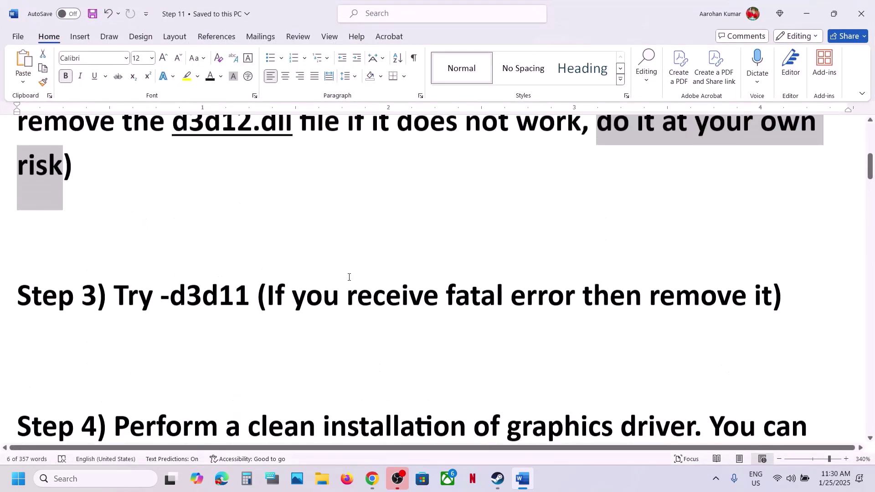
{"action": "double_click", "coordinate": [175, 312]}
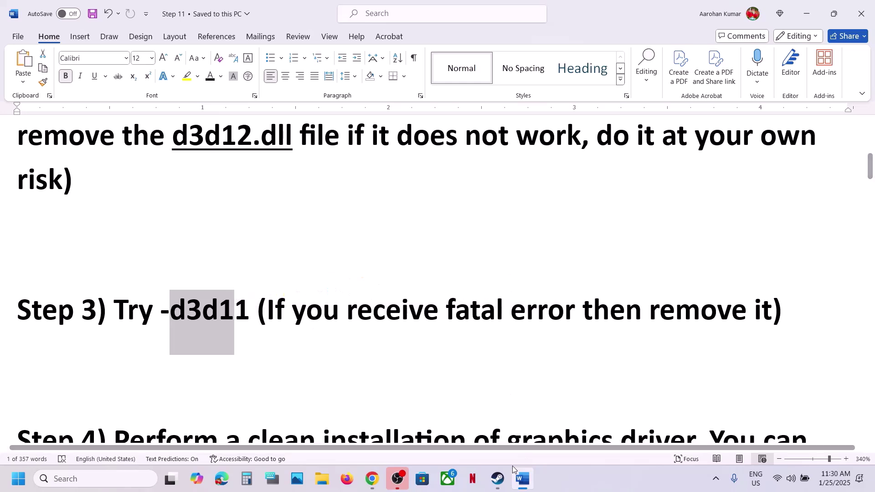
In Steam, set the FINAL FANTASY VII REBIRTH launch options to -d3d11 and try launching the game.
{"action": "key", "text": "alt+Tab"}
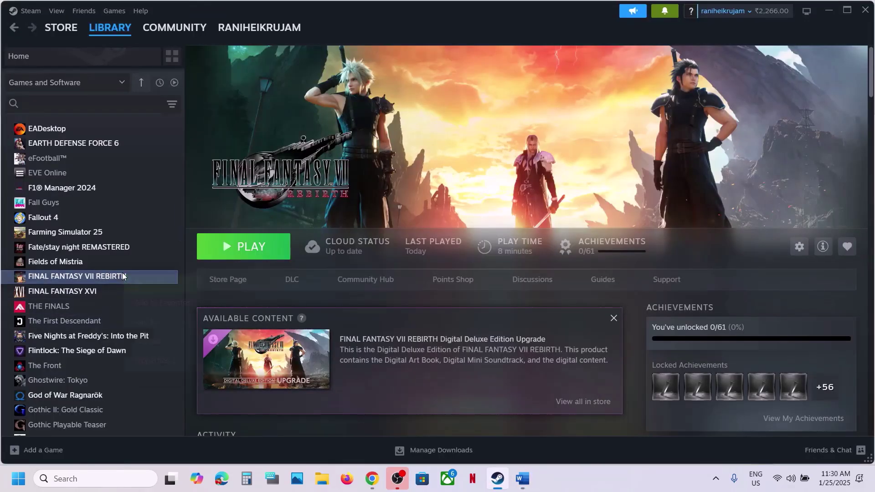
{"action": "right_click", "coordinate": [124, 276]}
{"action": "left_click", "coordinate": [170, 362]}
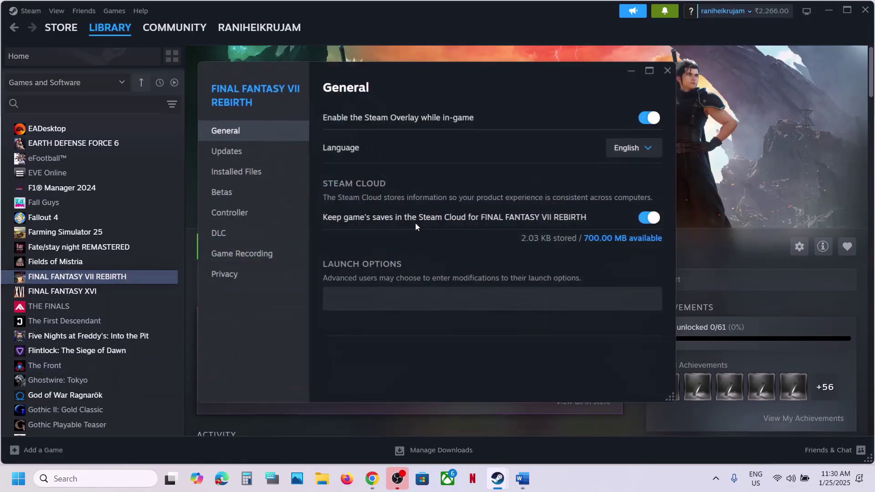
{"action": "left_click", "coordinate": [353, 297]}
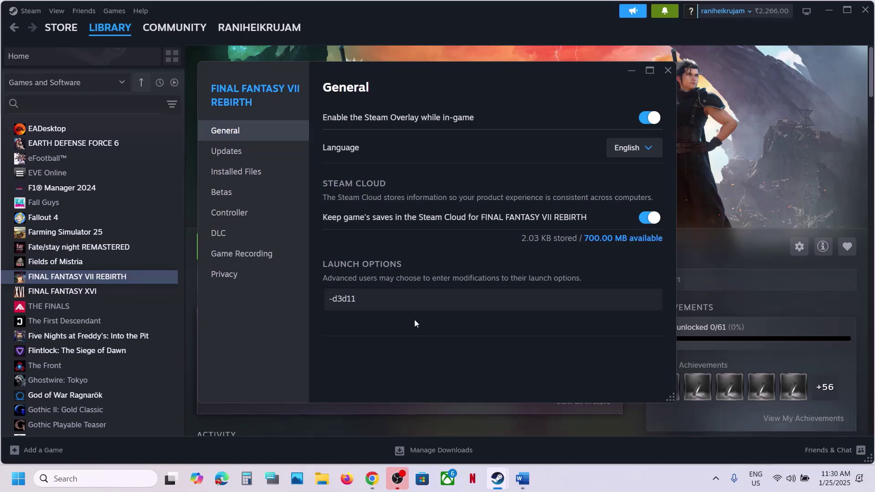
{"action": "left_click", "coordinate": [667, 70]}
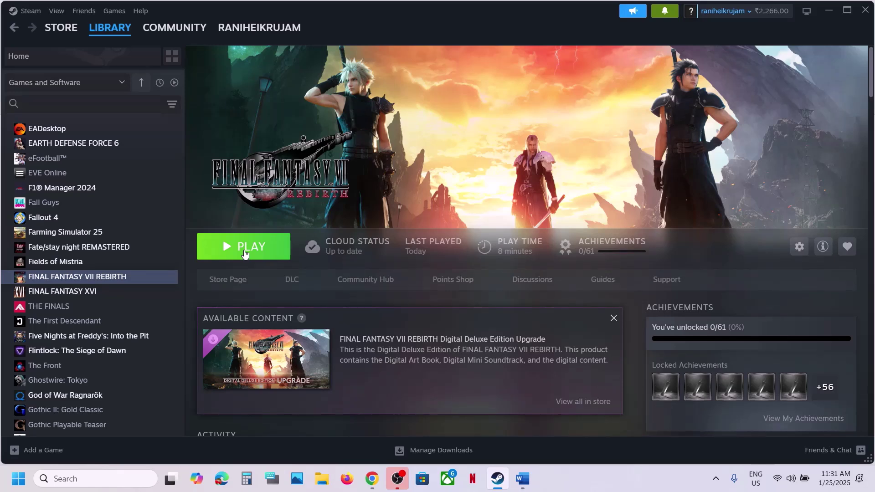
{"action": "left_click", "coordinate": [245, 254]}
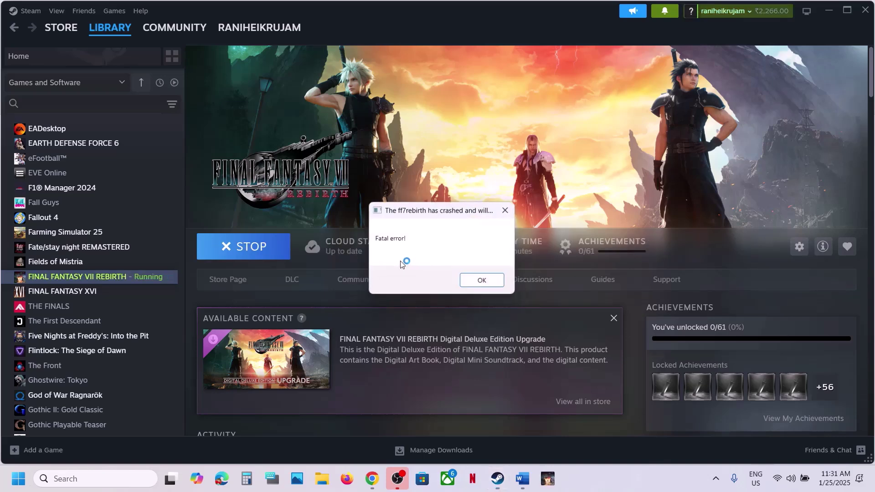
{"action": "left_click", "coordinate": [480, 276]}
Clear the launch options in the FINAL FANTASY VII REBIRTH properties and close them.
{"action": "right_click", "coordinate": [96, 279]}
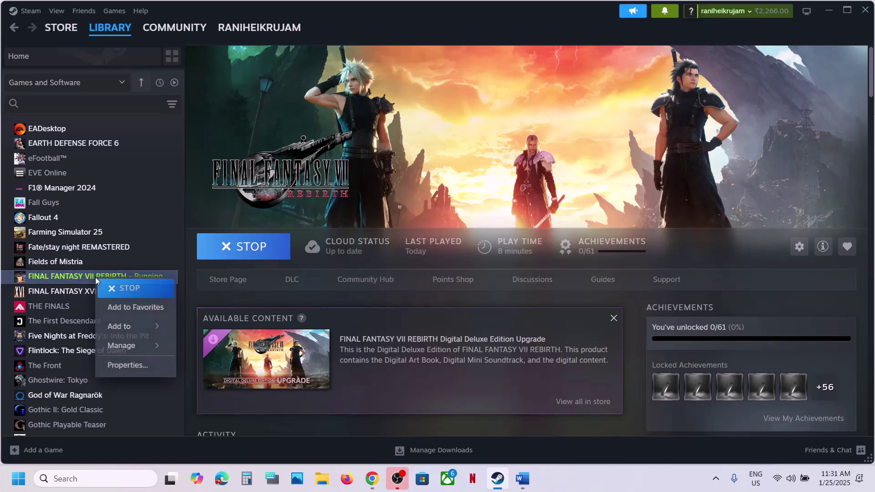
{"action": "left_click", "coordinate": [127, 365]}
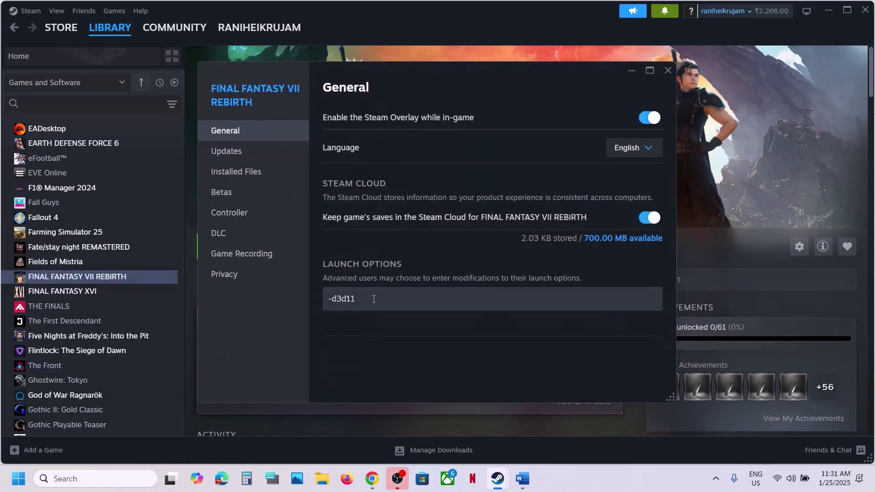
{"action": "key", "text": "ctrl+a"}
{"action": "key", "text": "BackSpace"}
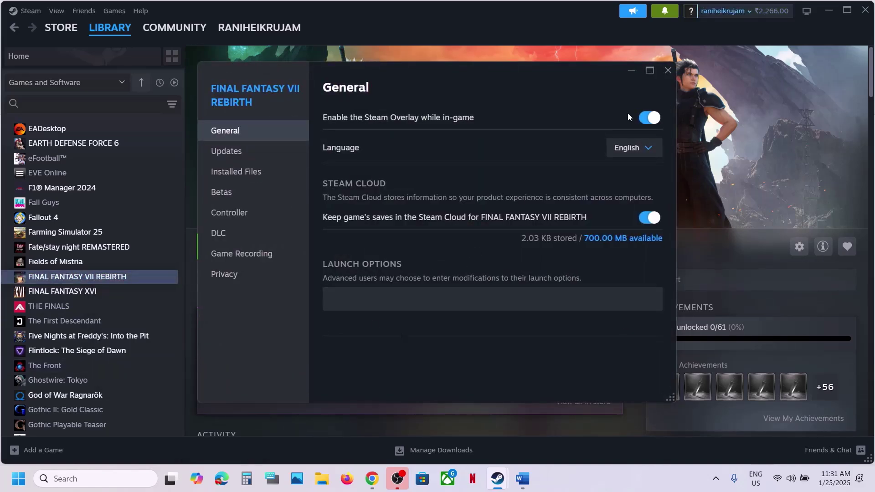
{"action": "left_click", "coordinate": [667, 71]}
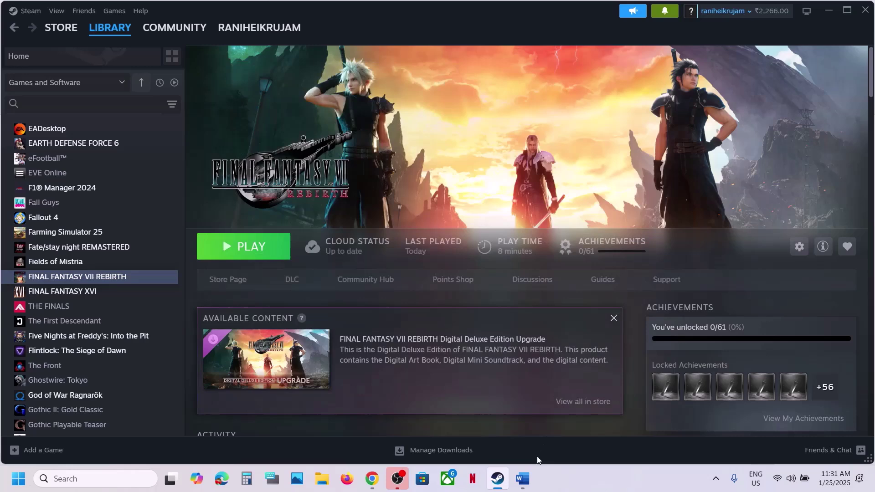
Return to the Word instructions and read Step 4 on clean-installing the graphics driver, including the NVIDIA and AMD links.
{"action": "left_click", "coordinate": [523, 478]}
{"action": "scroll", "coordinate": [392, 325], "scroll_direction": "down", "scroll_amount": 5}
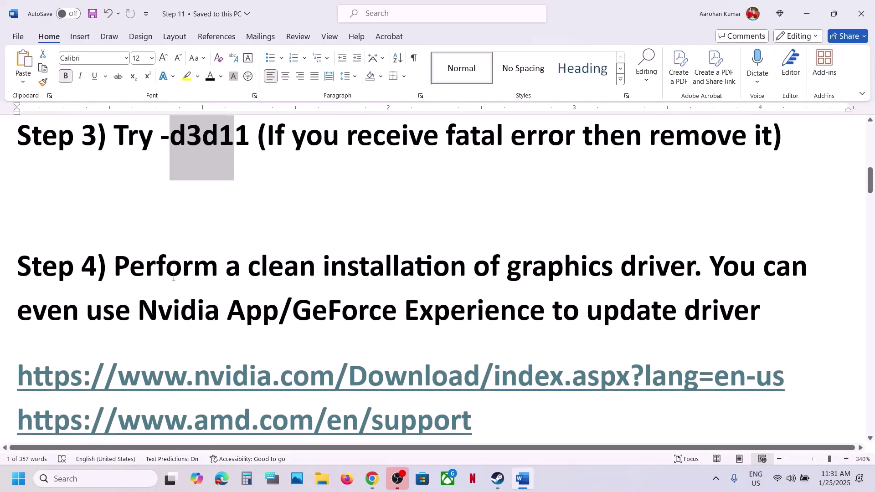
{"action": "left_click_drag", "start_coordinate": [135, 262], "coordinate": [617, 268]}
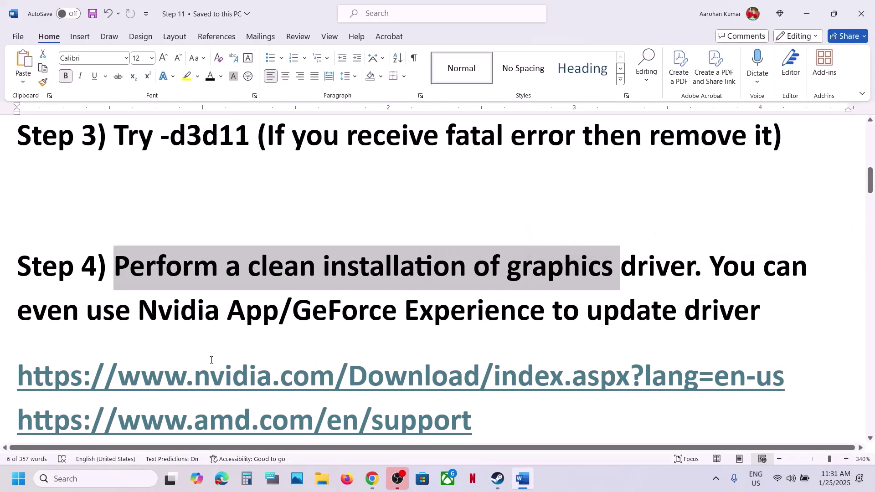
{"action": "scroll", "coordinate": [187, 363], "scroll_direction": "down", "scroll_amount": 1}
{"action": "left_click_drag", "start_coordinate": [164, 323], "coordinate": [406, 325]}
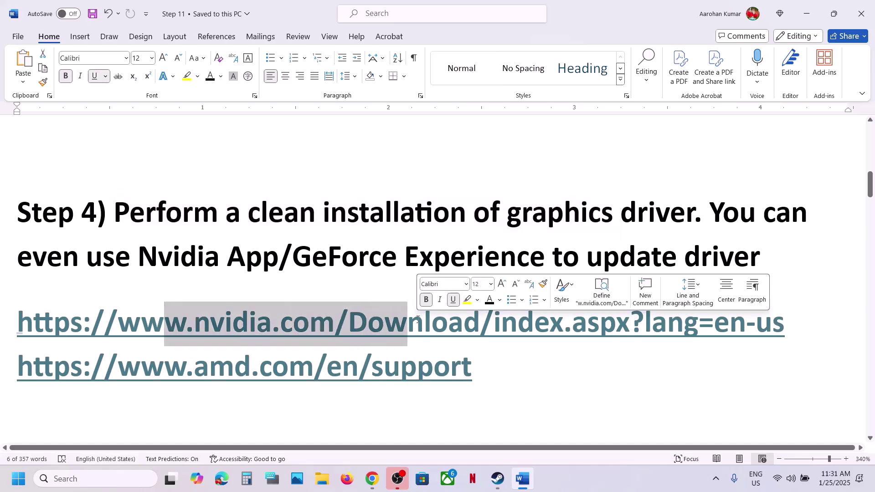
{"action": "left_click", "coordinate": [132, 382]}
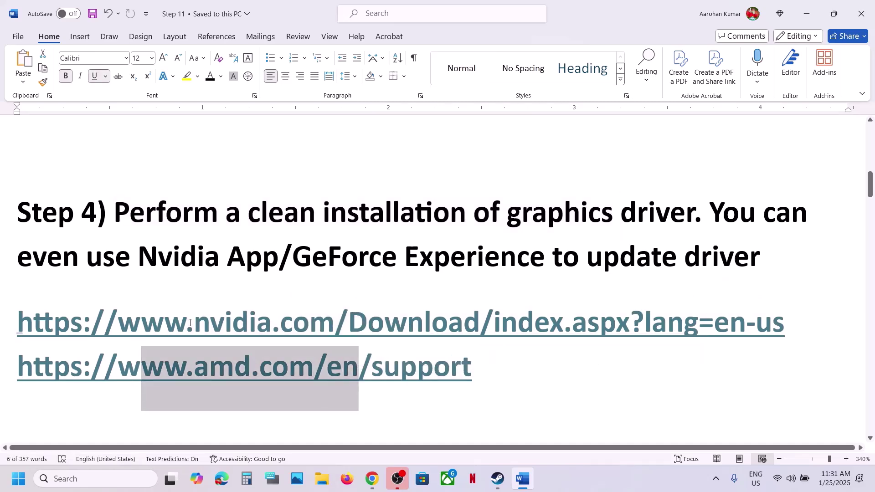
{"action": "left_click_drag", "start_coordinate": [185, 325], "coordinate": [367, 324]}
{"action": "left_click_drag", "start_coordinate": [126, 257], "coordinate": [552, 257]}
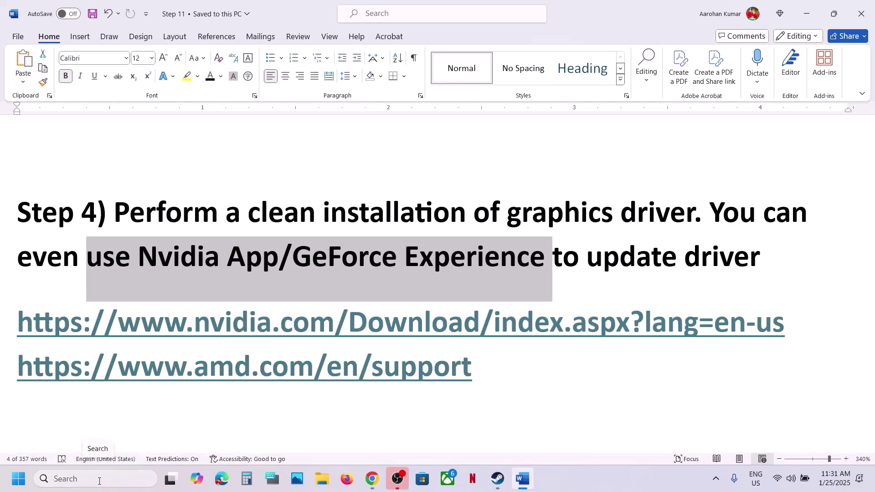
Open the NVIDIA app, check its Drivers page for an available update, and minimize it.
{"action": "left_click", "coordinate": [99, 480]}
{"action": "type", "text": "nvi"}
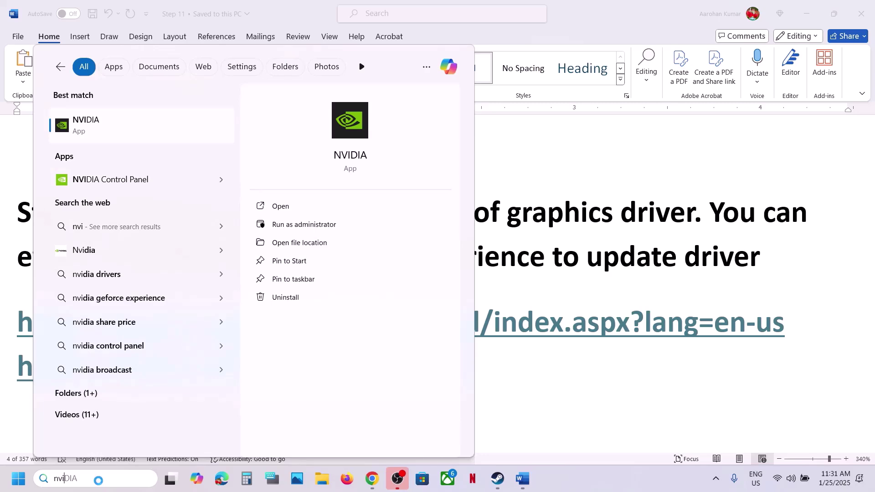
{"action": "key", "text": "Return"}
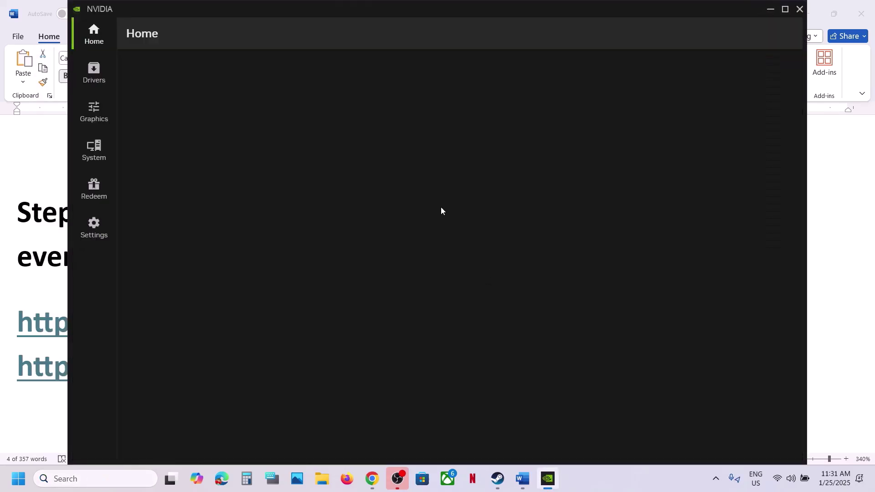
{"action": "left_click", "coordinate": [100, 80]}
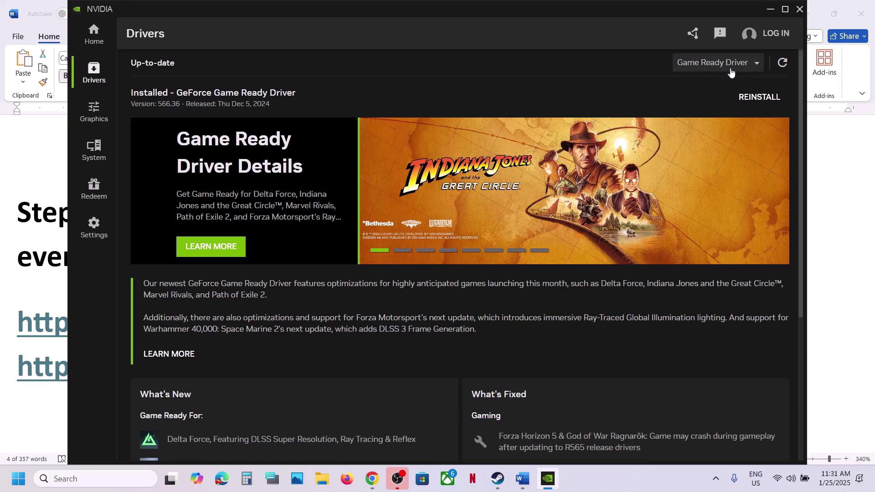
{"action": "left_click", "coordinate": [770, 11]}
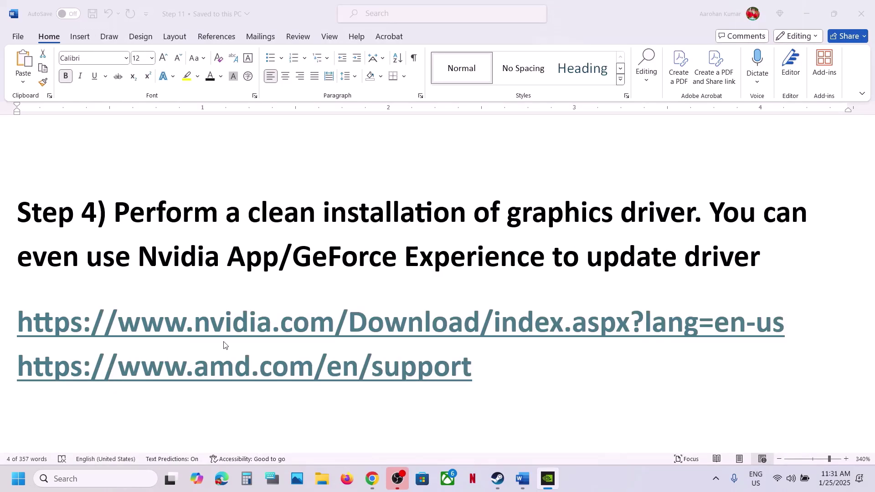
On the NVIDIA drivers website, search for the GeForce RTX 3050 Laptop GPU driver with Windows 11 as the operating system.
{"action": "left_click_drag", "start_coordinate": [185, 327], "coordinate": [494, 327]}
{"action": "left_click", "coordinate": [624, 488]}
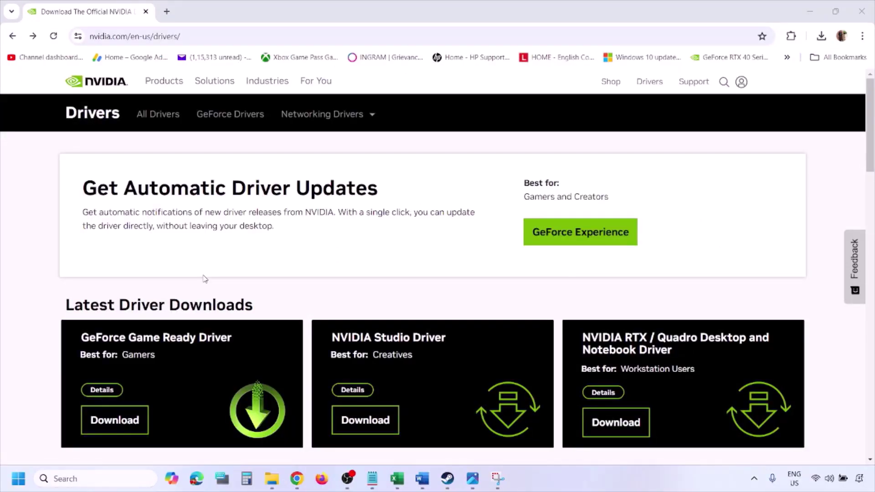
{"action": "scroll", "coordinate": [203, 278], "scroll_direction": "down", "scroll_amount": 8}
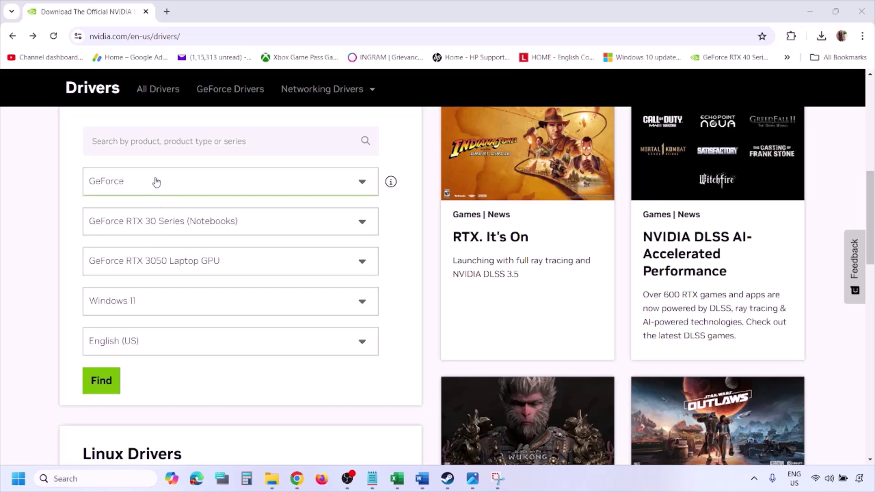
{"action": "left_click", "coordinate": [145, 305]}
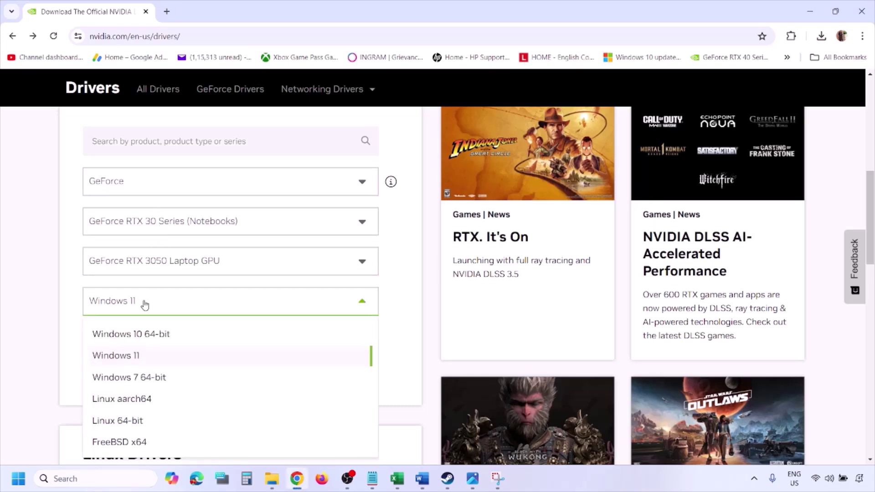
{"action": "left_click", "coordinate": [127, 361]}
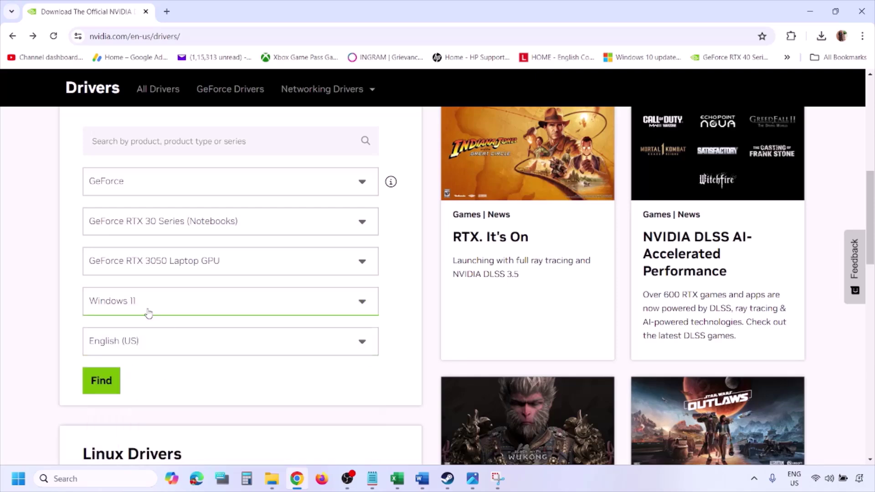
{"action": "left_click", "coordinate": [104, 384]}
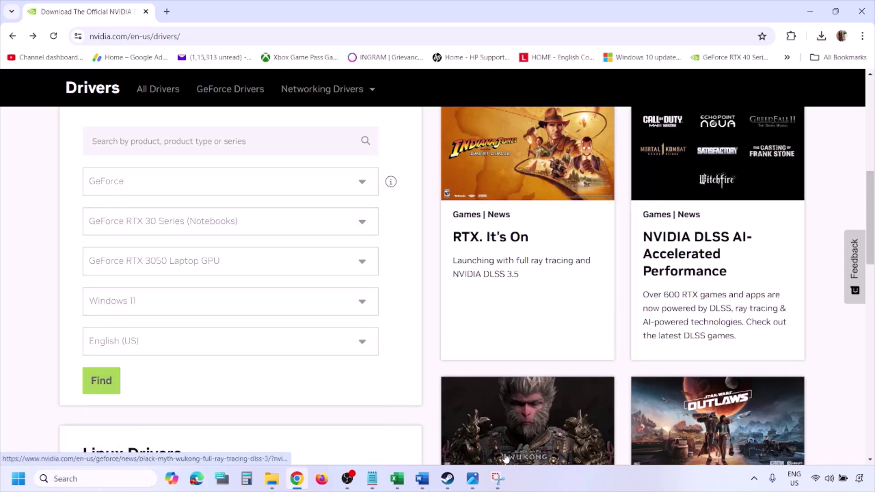
Review the NVIDIA driver screenshots 1.png to 5.png, from the Game Ready download to the custom clean installation, and open the Windows power options.
{"action": "left_click", "coordinate": [473, 485]}
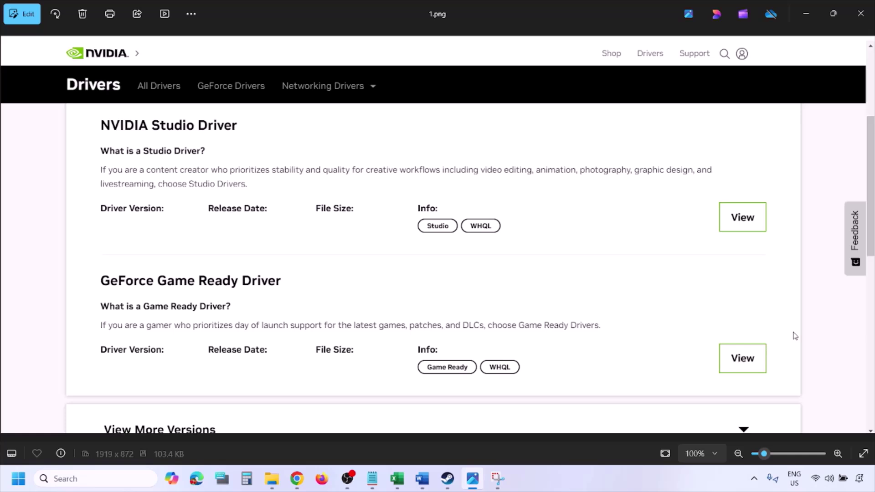
{"action": "key", "text": "Right"}
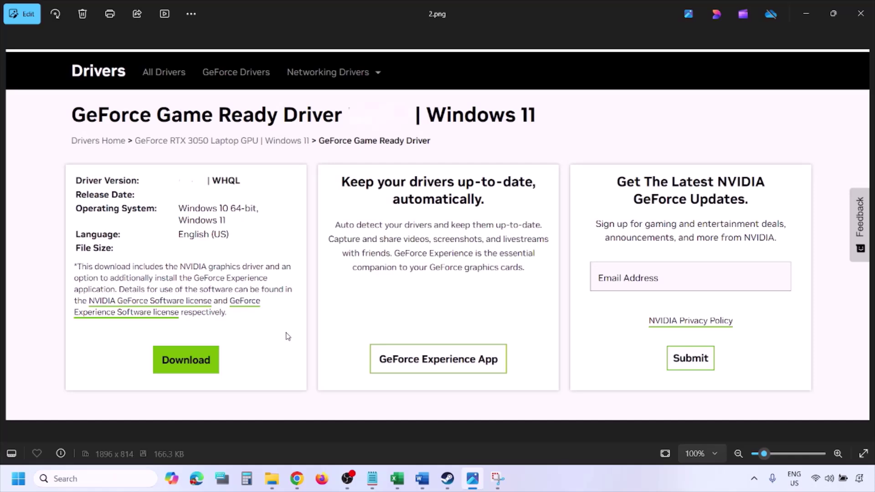
{"action": "key", "text": "Right"}
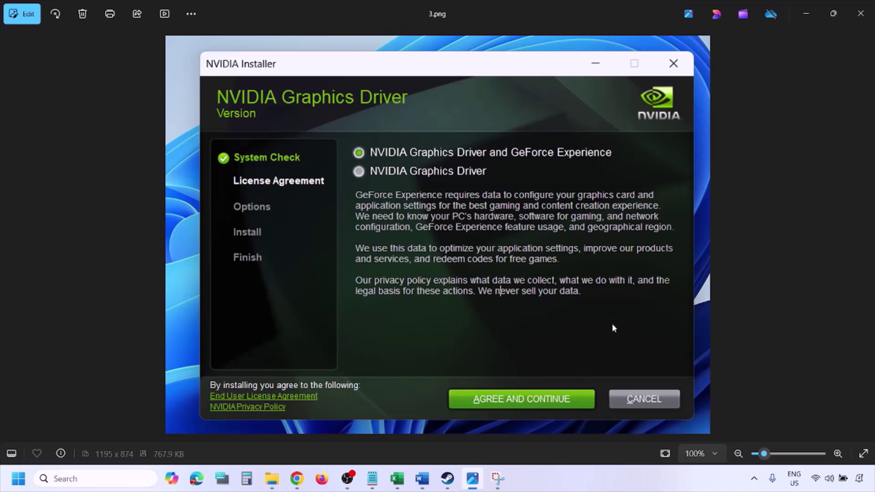
{"action": "key", "text": "Right"}
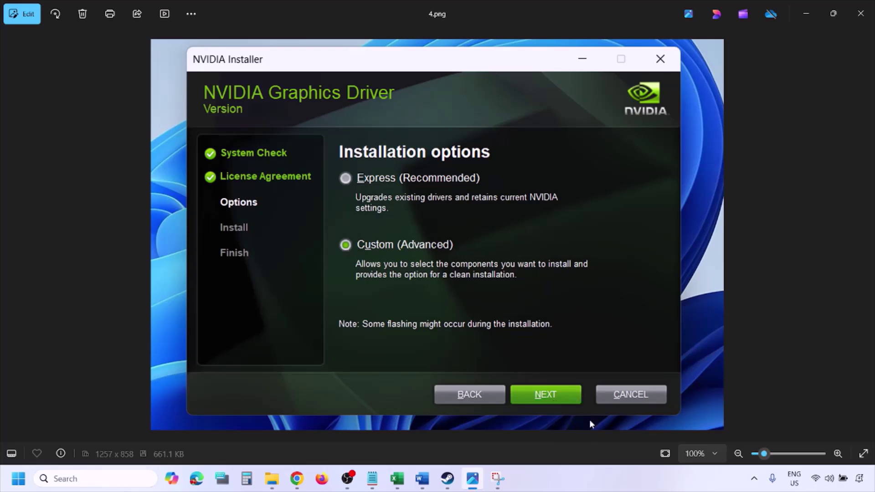
{"action": "key", "text": "Right"}
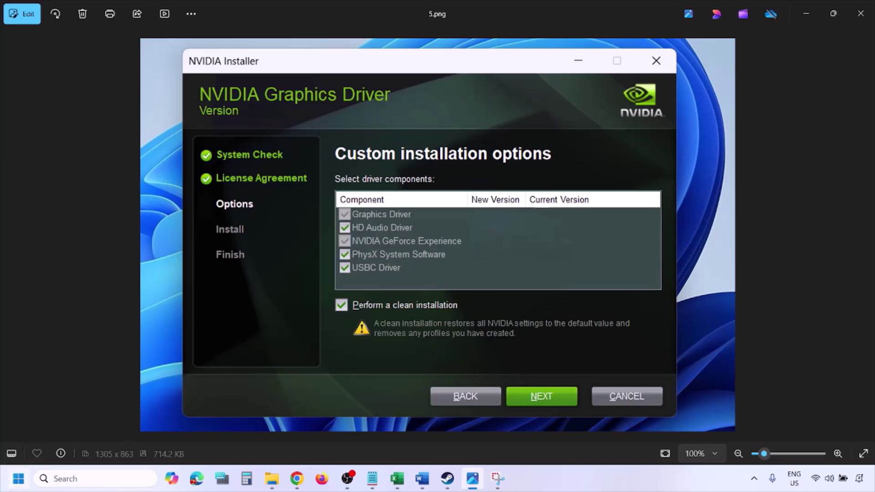
{"action": "left_click", "coordinate": [19, 478]}
{"action": "left_click", "coordinate": [331, 440]}
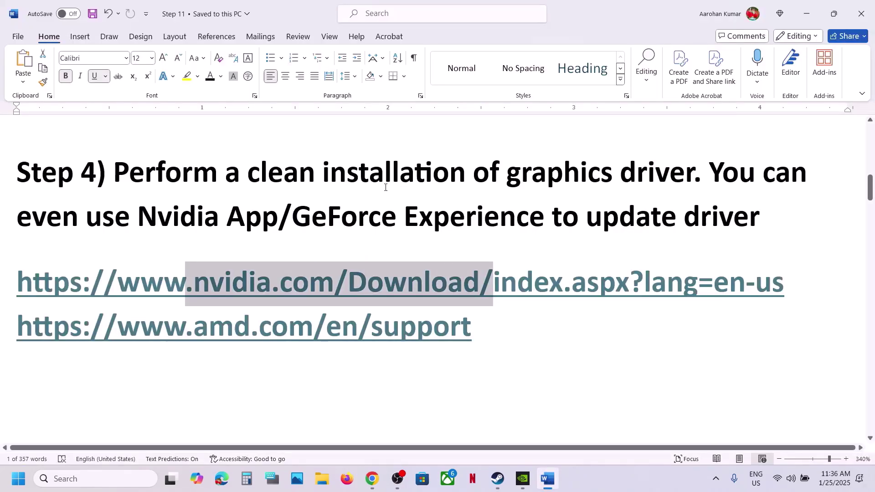
Return to the Word instructions, read Step 5 on using the dedicated graphics card, and open the Windows Graphics settings.
{"action": "scroll", "coordinate": [385, 187], "scroll_direction": "down", "scroll_amount": 5}
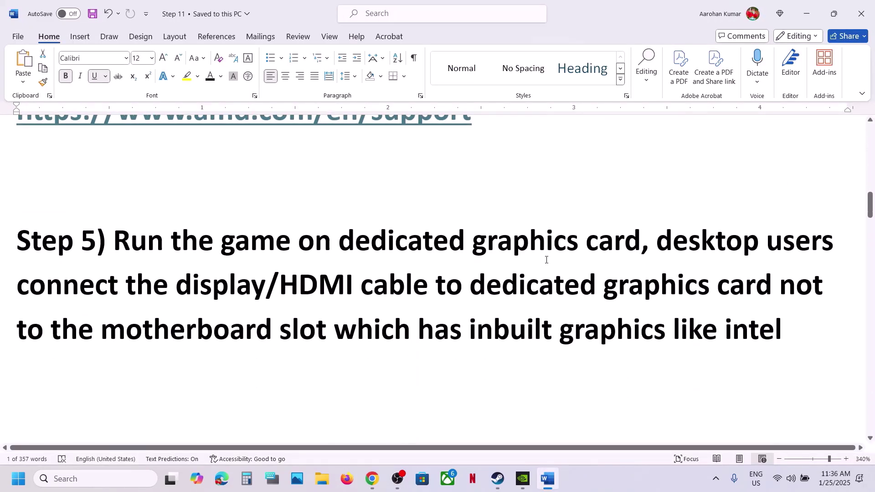
{"action": "double_click", "coordinate": [525, 246]}
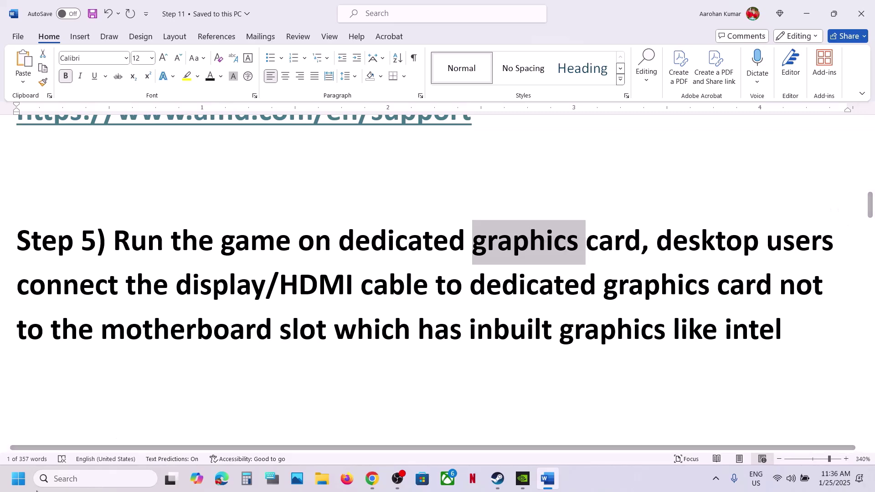
{"action": "left_click", "coordinate": [61, 475]}
{"action": "type", "text": "graphics settings"}
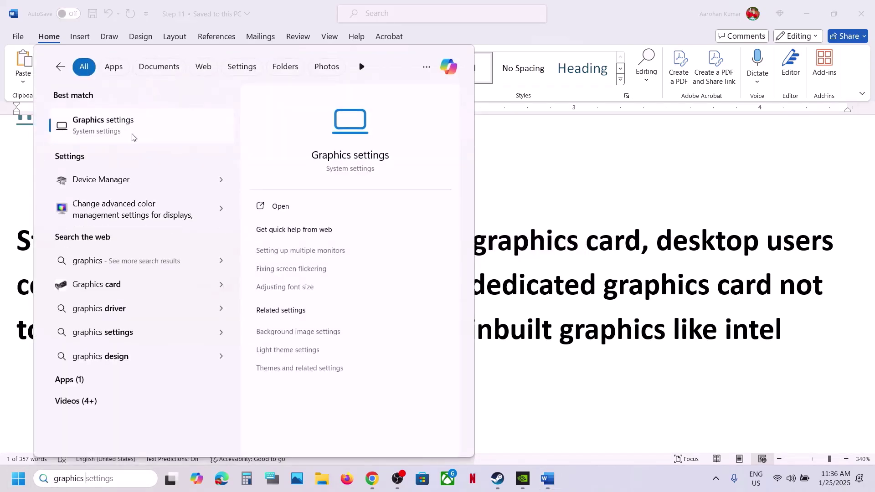
{"action": "left_click", "coordinate": [131, 133]}
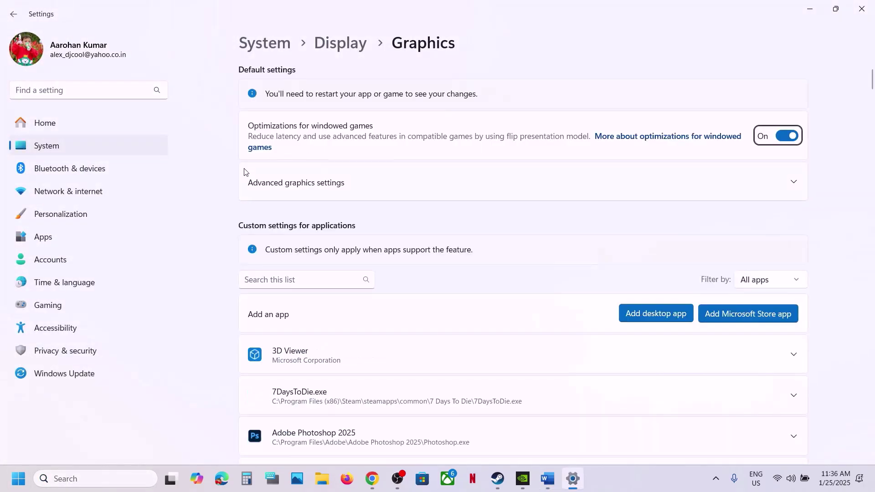
Add the ff7rebirth application from the FINAL FANTASY VII REBIRTH folder as a desktop app in the custom graphics settings.
{"action": "left_click", "coordinate": [652, 313]}
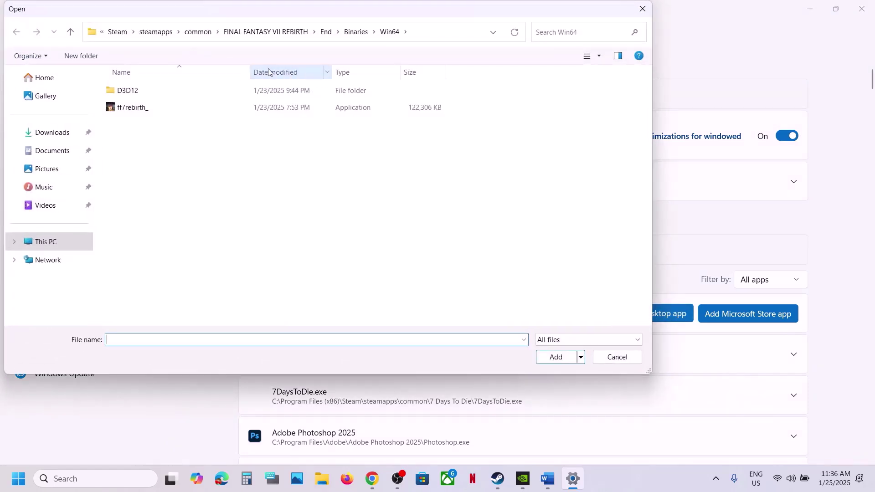
{"action": "left_click", "coordinate": [285, 37]}
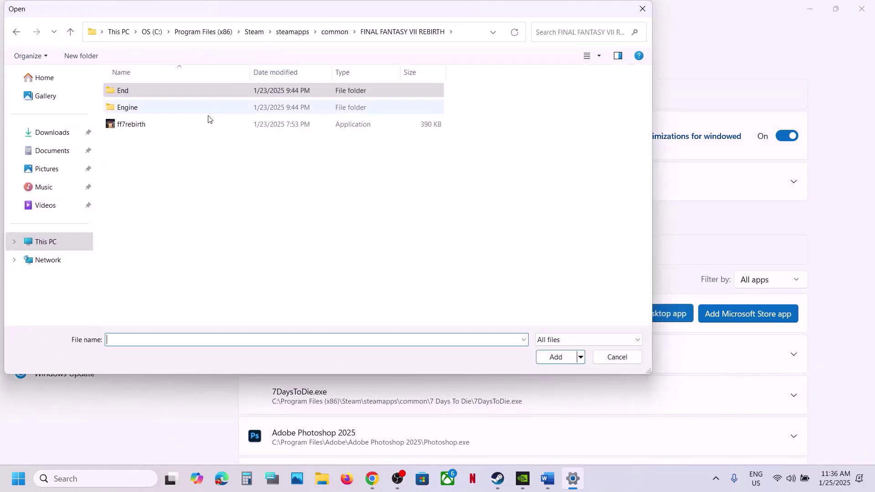
{"action": "left_click", "coordinate": [147, 124]}
{"action": "left_click", "coordinate": [557, 357]}
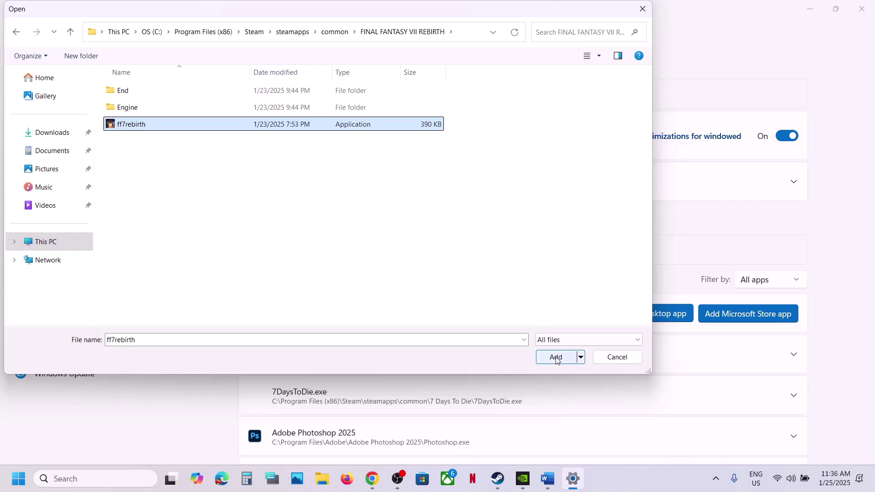
Set the GPU preference of the Win64 ff7rebirth_.exe entry to High Performance (NVIDIA GeForce RTX 3050 Laptop GPU).
{"action": "scroll", "coordinate": [438, 385], "scroll_direction": "down", "scroll_amount": 10}
{"action": "scroll", "coordinate": [437, 387], "scroll_direction": "down", "scroll_amount": 20}
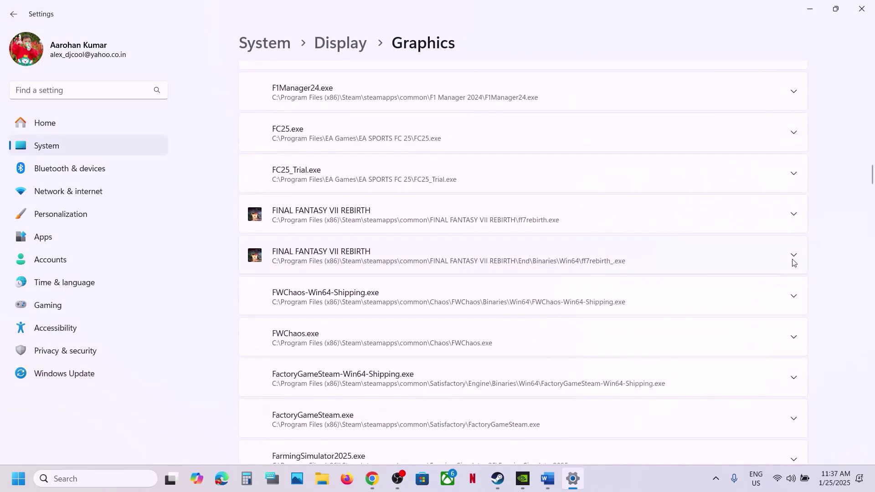
{"action": "left_click", "coordinate": [793, 256]}
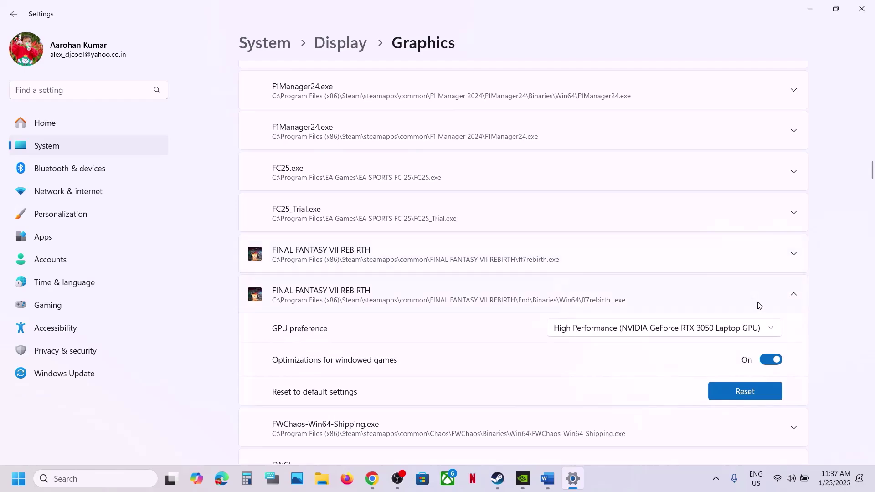
{"action": "left_click", "coordinate": [702, 332]}
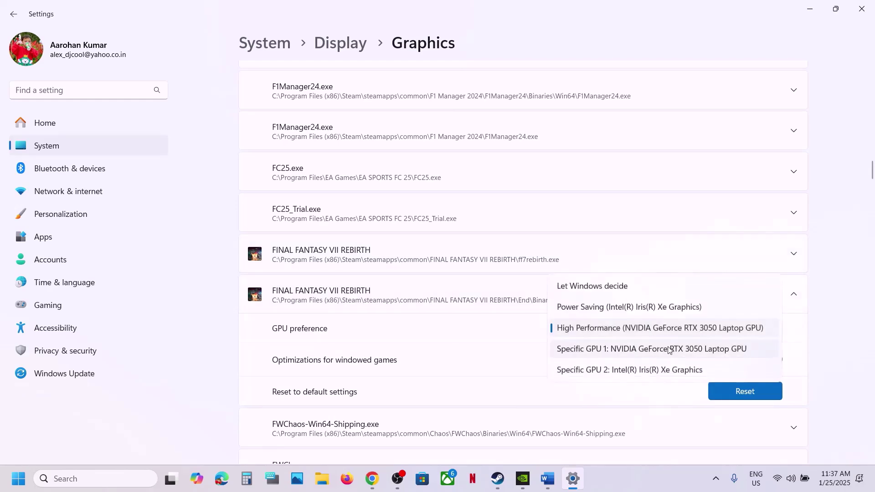
{"action": "left_click", "coordinate": [652, 329]}
Add the ff7rebirth_ application from the game's End\Binaries\Win64 folder as a desktop app in the custom graphics settings.
{"action": "scroll", "coordinate": [562, 242], "scroll_direction": "up", "scroll_amount": 20}
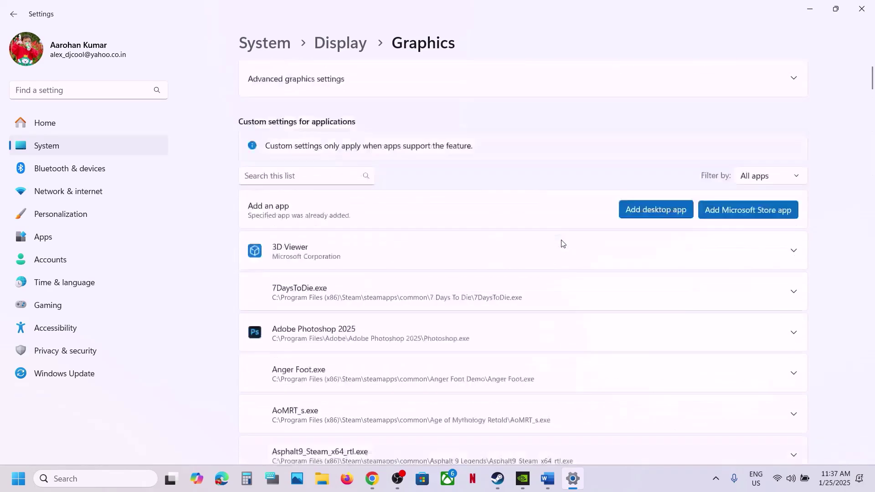
{"action": "scroll", "coordinate": [563, 244], "scroll_direction": "up", "scroll_amount": 2}
{"action": "left_click", "coordinate": [659, 312]}
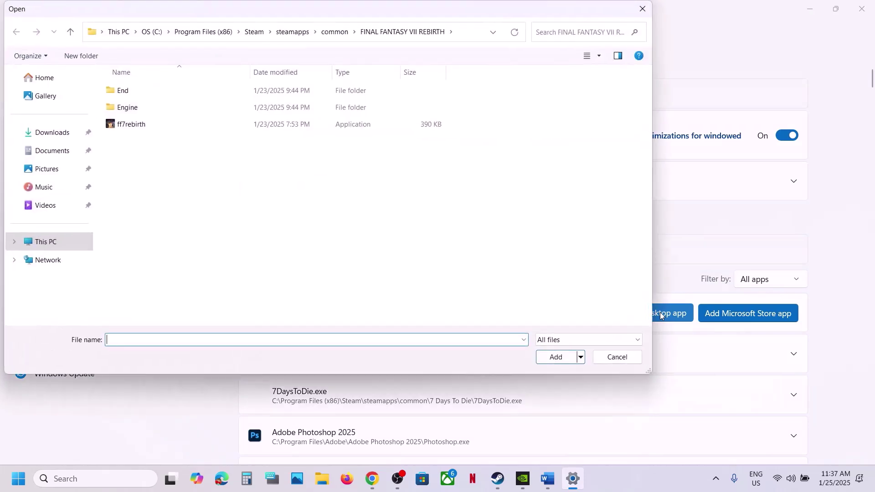
{"action": "double_click", "coordinate": [145, 94]}
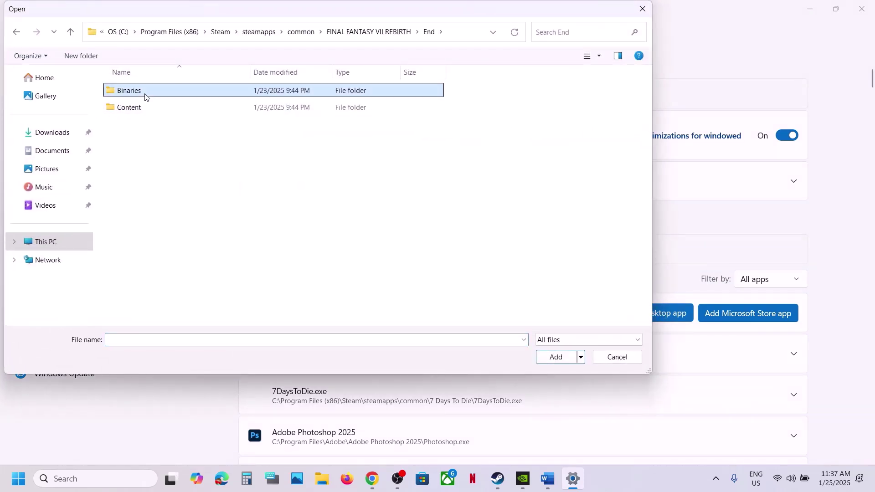
{"action": "double_click", "coordinate": [145, 94]}
{"action": "double_click", "coordinate": [145, 93]}
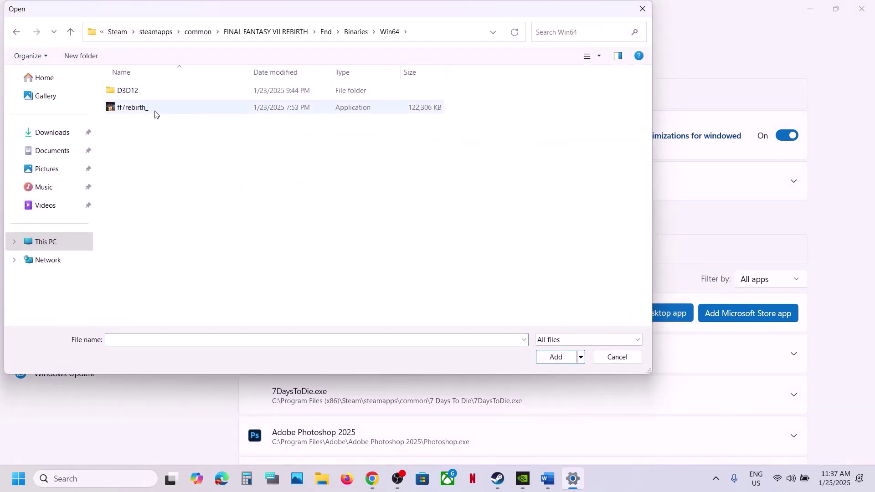
{"action": "left_click", "coordinate": [155, 113]}
{"action": "left_click", "coordinate": [556, 357]}
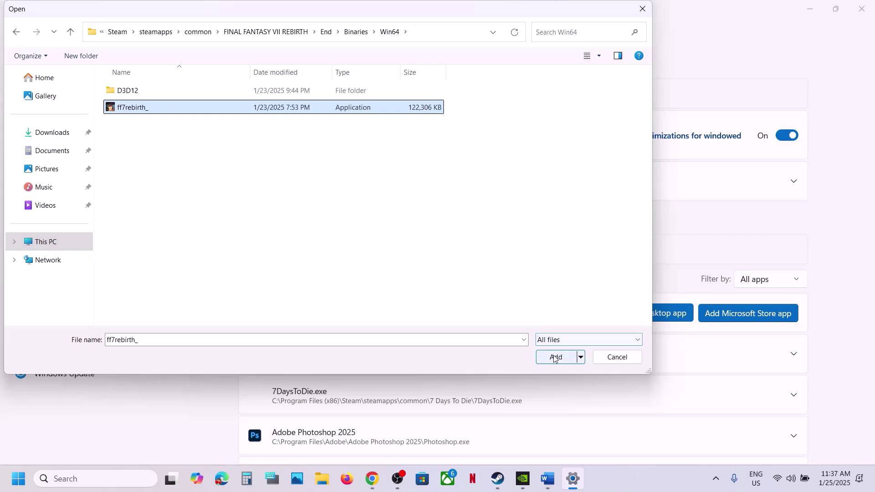
Set the GPU preference of the ff7rebirth.exe entry to High Performance (NVIDIA GeForce RTX 3050 Laptop GPU) and close Settings.
{"action": "scroll", "coordinate": [656, 358], "scroll_direction": "down", "scroll_amount": 20}
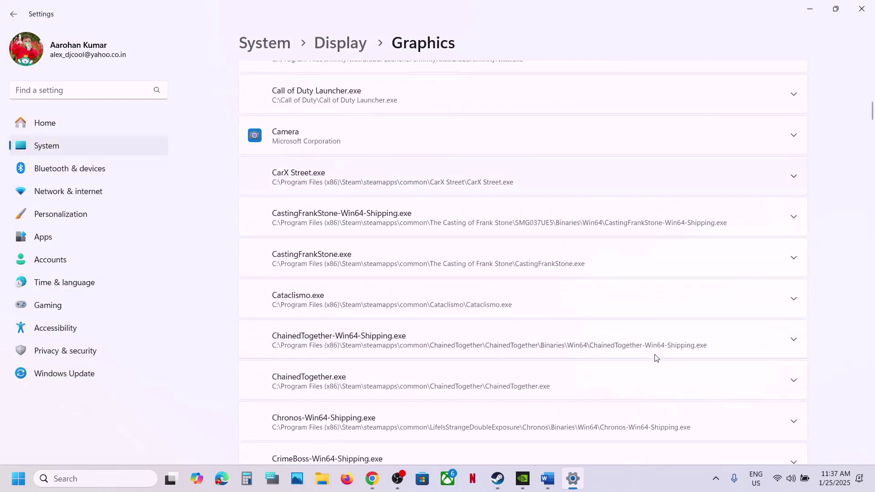
{"action": "scroll", "coordinate": [656, 357], "scroll_direction": "down", "scroll_amount": 12}
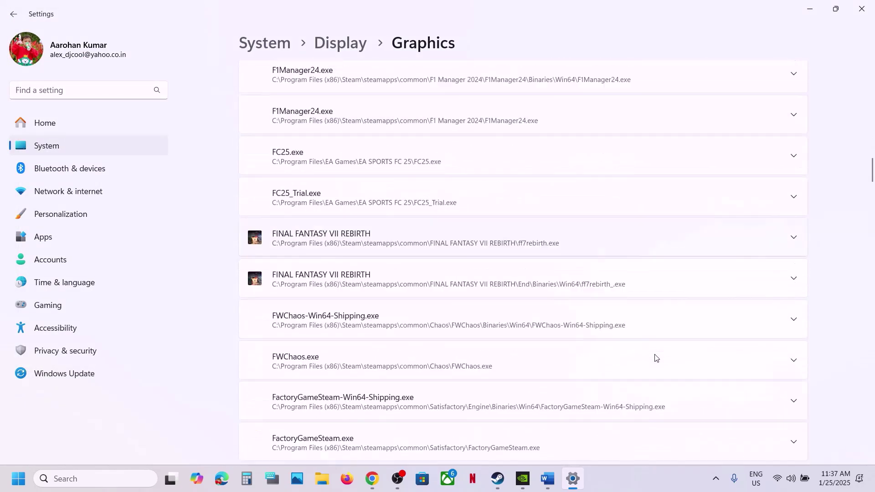
{"action": "left_click", "coordinate": [793, 238]}
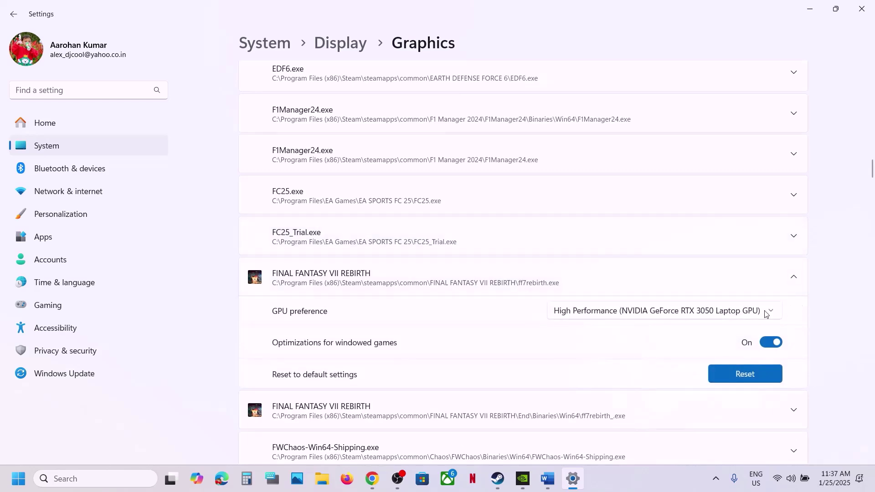
{"action": "left_click", "coordinate": [749, 311]}
{"action": "left_click", "coordinate": [622, 310]}
{"action": "left_click", "coordinate": [861, 8]}
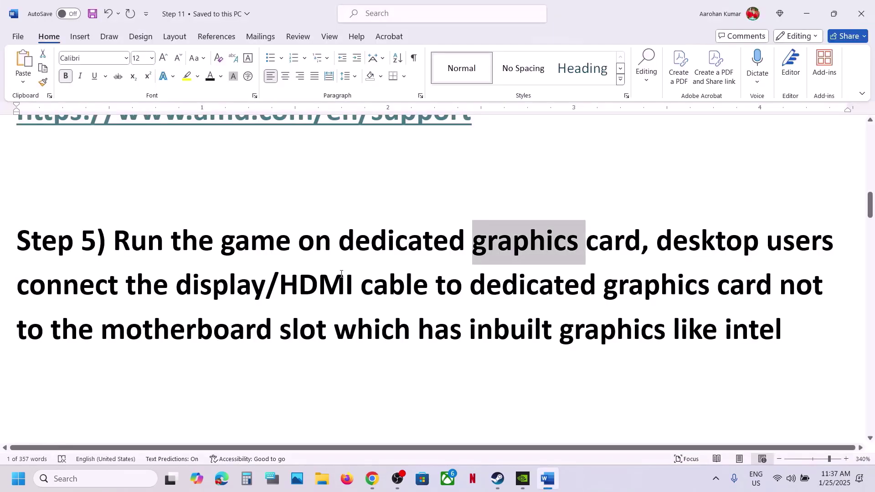
Read the Step 5 note on connecting the display/HDMI cable to the dedicated graphics card and Step 6 on updating Windows.
{"action": "left_click_drag", "start_coordinate": [656, 240], "coordinate": [619, 285]}
{"action": "left_click_drag", "start_coordinate": [695, 289], "coordinate": [416, 332]}
{"action": "left_click", "coordinate": [415, 331]}
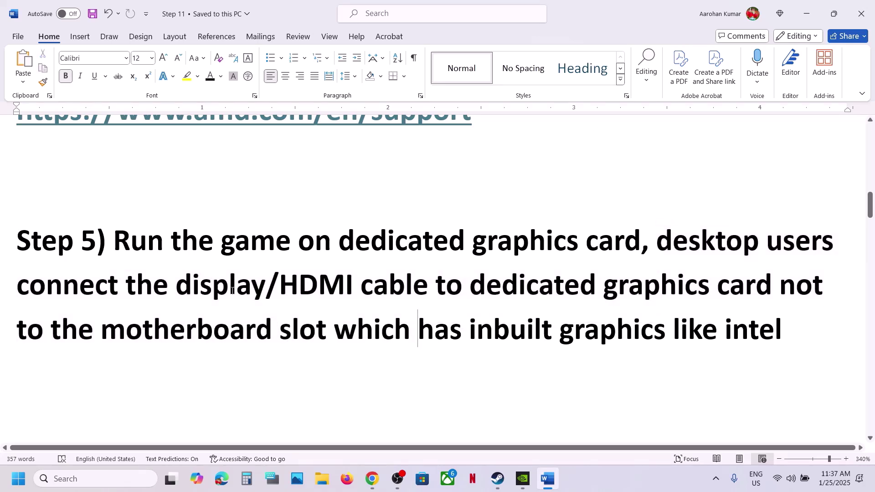
{"action": "left_click_drag", "start_coordinate": [232, 290], "coordinate": [714, 288]}
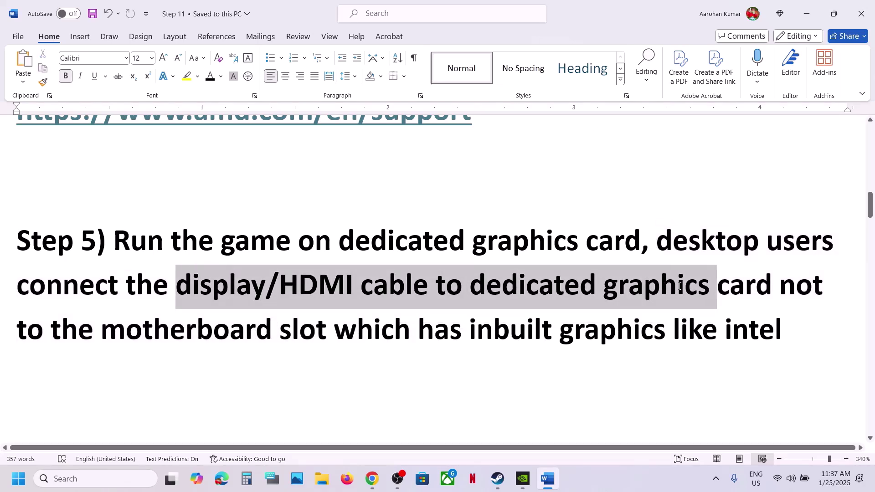
{"action": "left_click", "coordinate": [279, 295]}
{"action": "scroll", "coordinate": [279, 293], "scroll_direction": "down", "scroll_amount": 5}
{"action": "scroll", "coordinate": [279, 294], "scroll_direction": "up", "scroll_amount": 1}
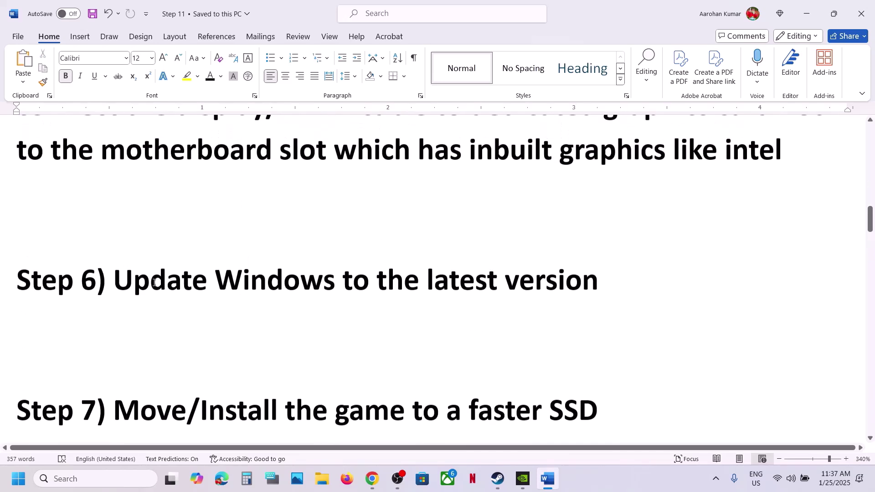
{"action": "left_click_drag", "start_coordinate": [114, 280], "coordinate": [644, 267]}
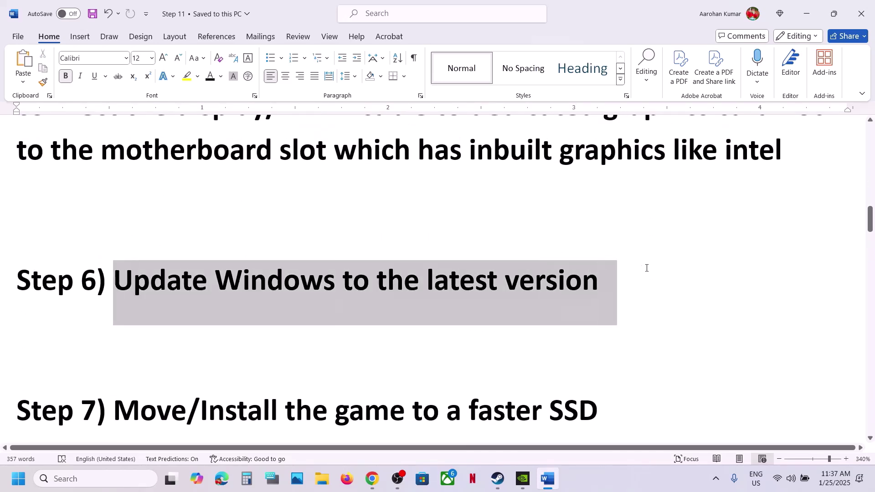
Run winver to check the installed Windows version, and close the About Windows dialog.
{"action": "left_click", "coordinate": [101, 484]}
{"action": "type", "text": "winver"}
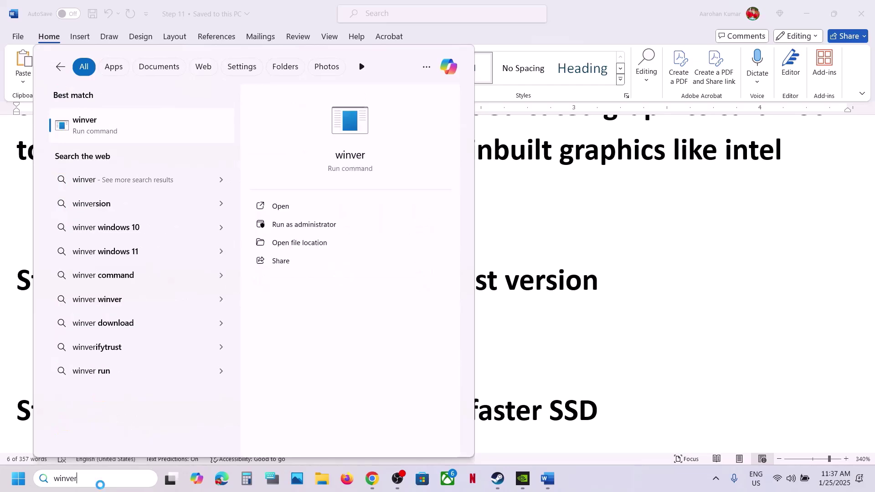
{"action": "key", "text": "Return"}
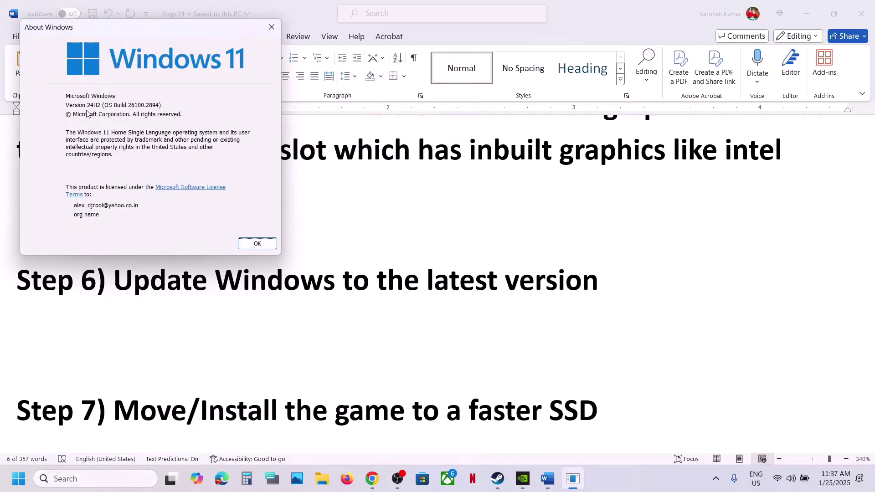
{"action": "left_click", "coordinate": [272, 27]}
Open the Windows Update settings and check for new updates.
{"action": "key", "text": "super+i"}
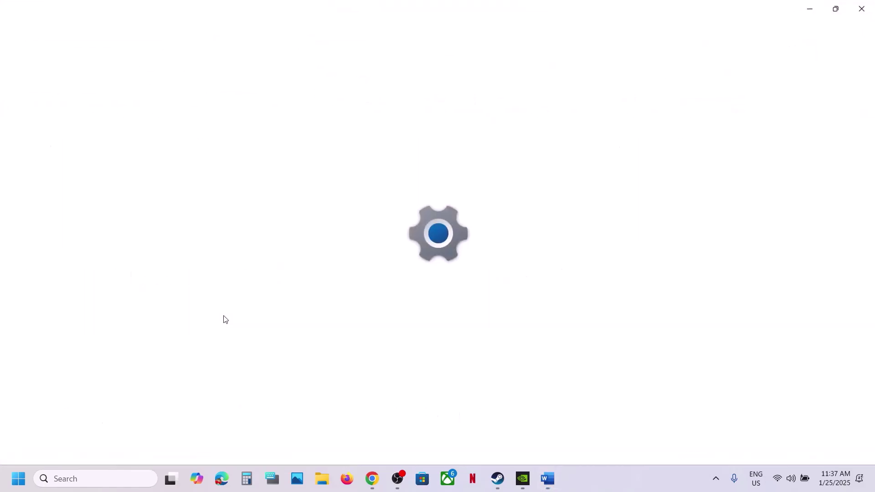
{"action": "left_click", "coordinate": [58, 373]}
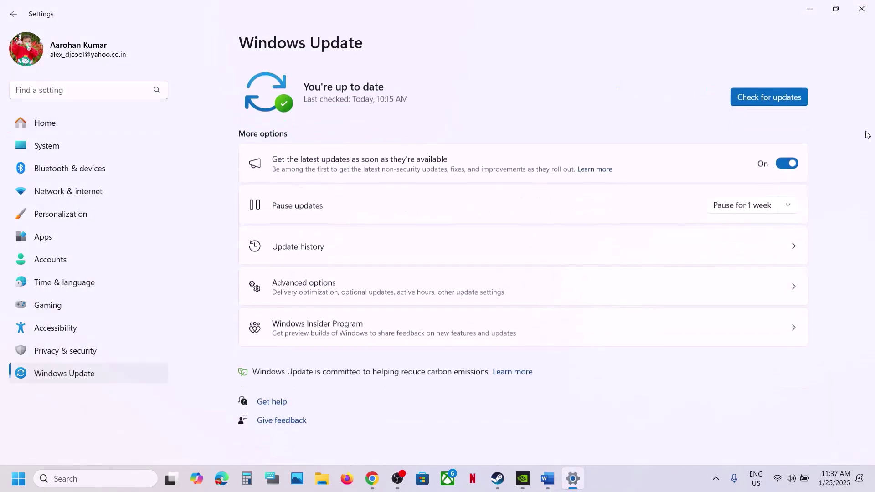
{"action": "left_click", "coordinate": [756, 95]}
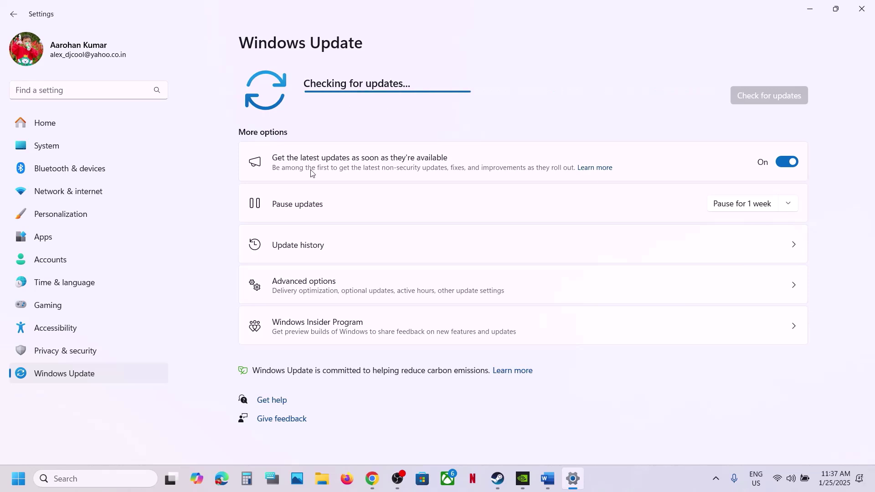
Look at the power options for restarting the PC, dismiss them without choosing one, and close Settings.
{"action": "key", "text": "super"}
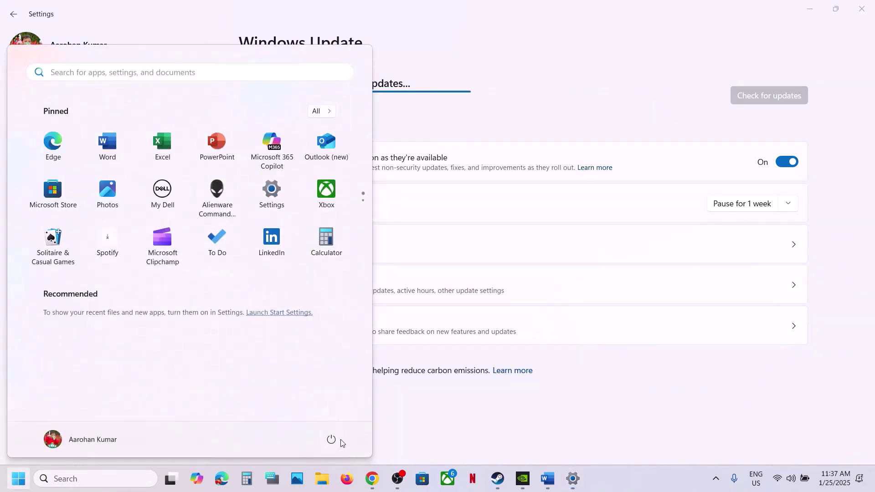
{"action": "left_click", "coordinate": [331, 439]}
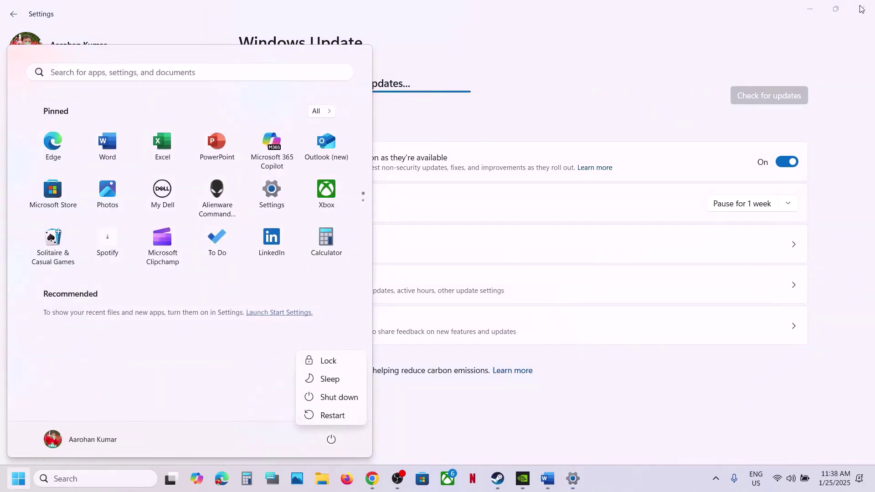
{"action": "key", "text": "Escape"}
{"action": "left_click", "coordinate": [729, 62]}
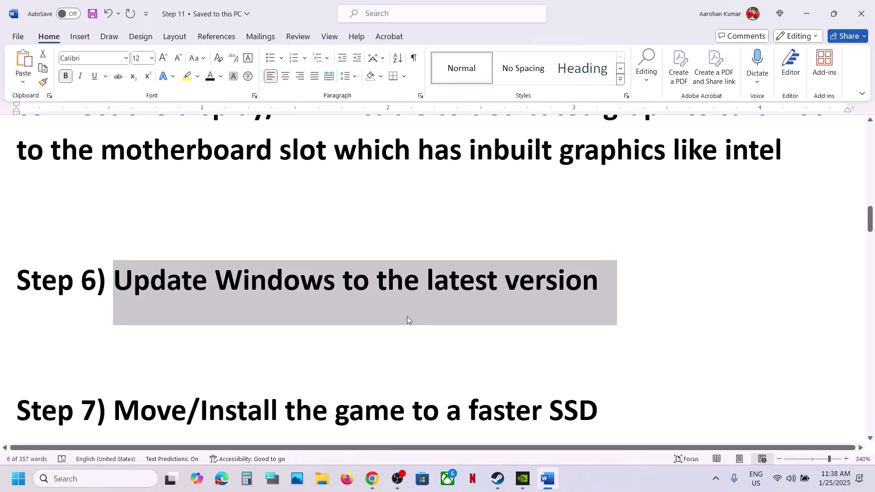
Read Step 7 in the document about moving or installing the game to a faster SSD.
{"action": "scroll", "coordinate": [402, 322], "scroll_direction": "down", "scroll_amount": 2}
{"action": "scroll", "coordinate": [401, 322], "scroll_direction": "down", "scroll_amount": 1}
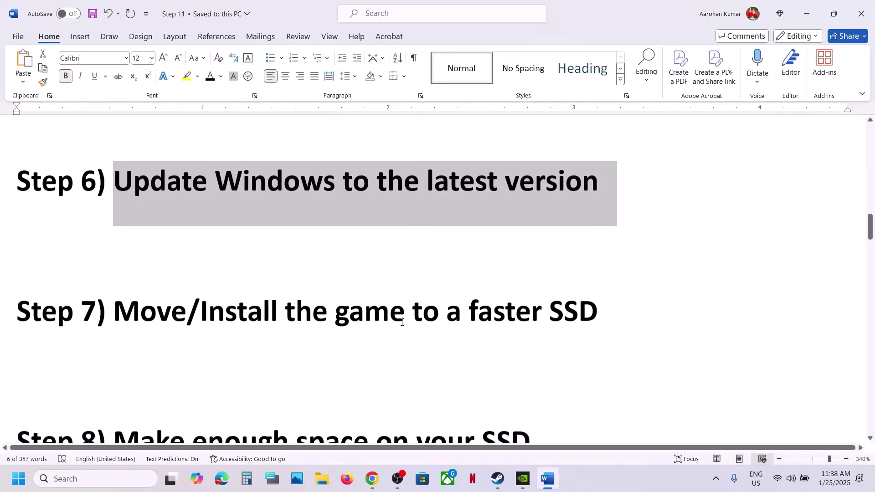
{"action": "left_click_drag", "start_coordinate": [201, 311], "coordinate": [606, 310]}
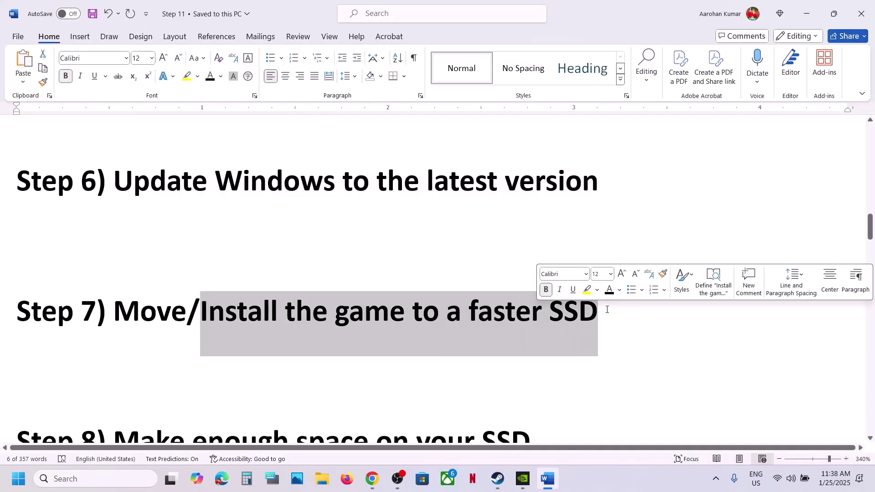
{"action": "left_click", "coordinate": [607, 310]}
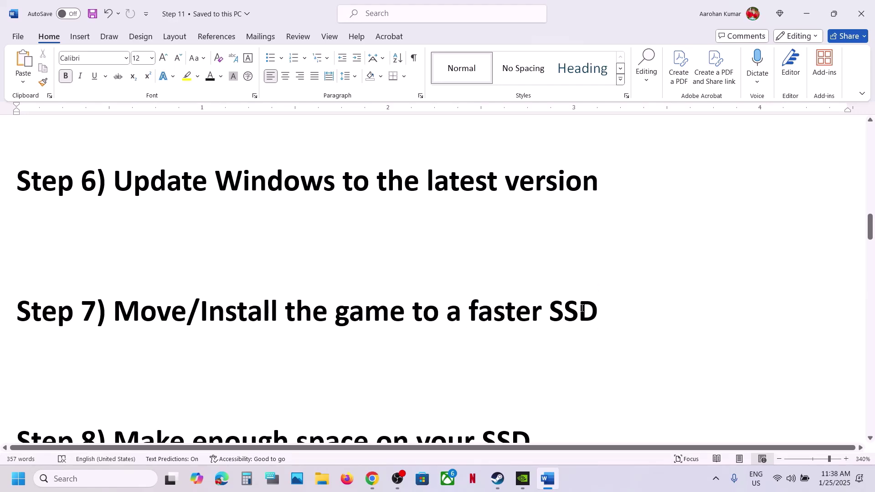
Switch to Steam, mark FINAL FANTASY VII REBIRTH in the storage settings to view its move option, and return to the Word document.
{"action": "left_click", "coordinate": [498, 480]}
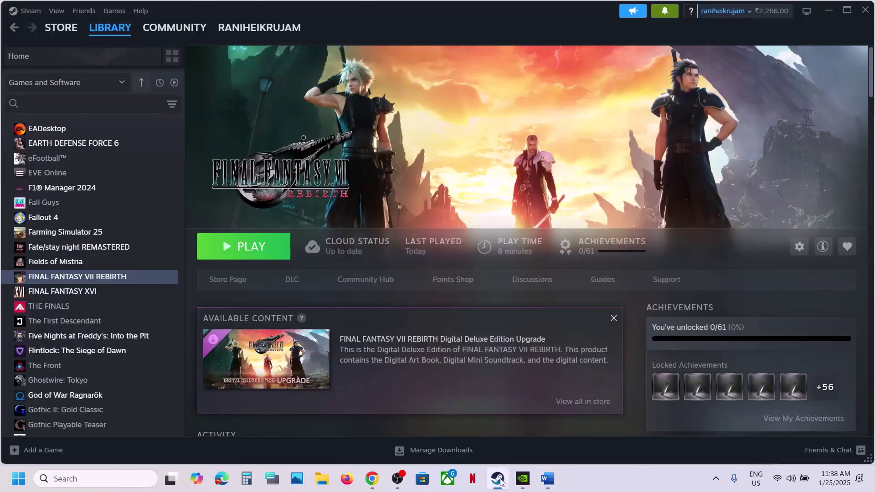
{"action": "left_click", "coordinate": [31, 11]}
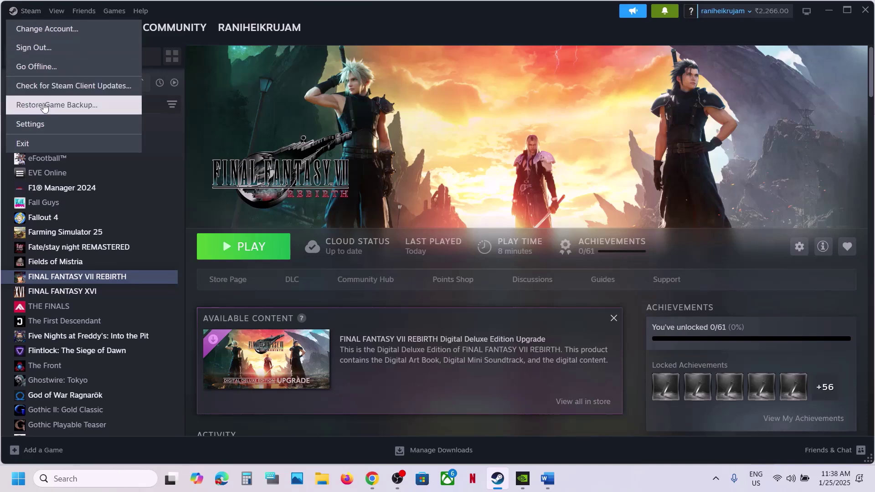
{"action": "left_click", "coordinate": [31, 125]}
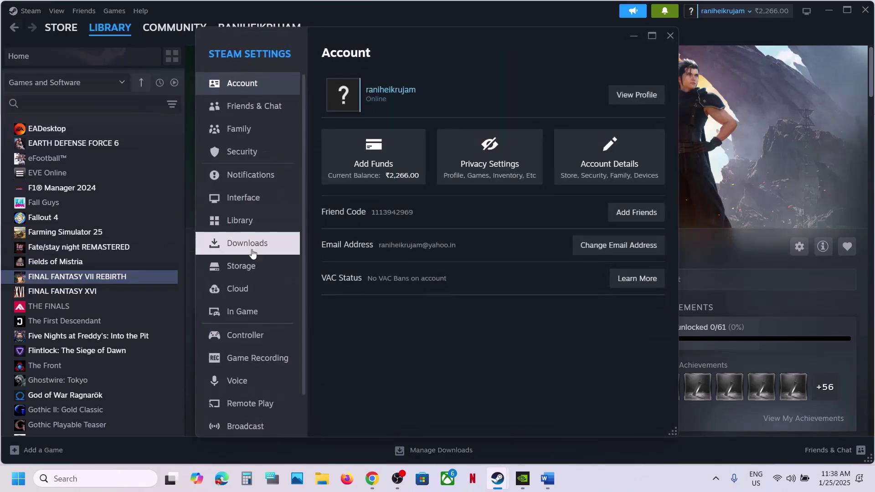
{"action": "left_click", "coordinate": [257, 265]}
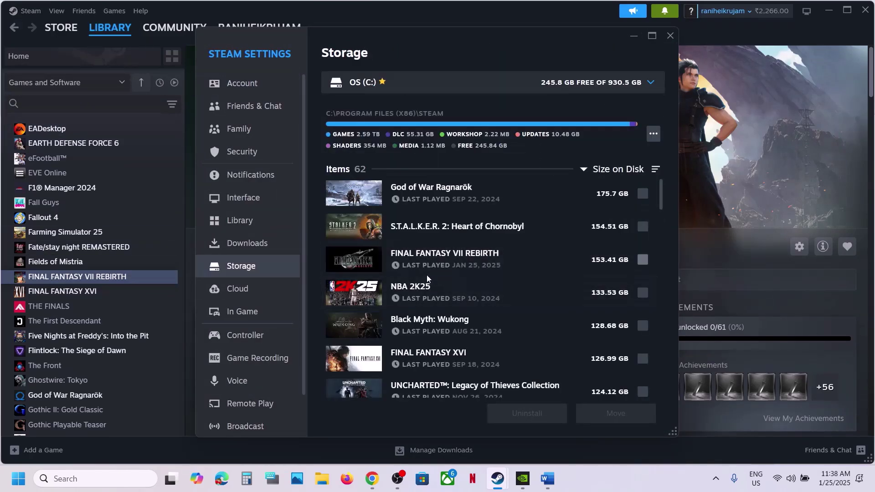
{"action": "left_click", "coordinate": [642, 259]}
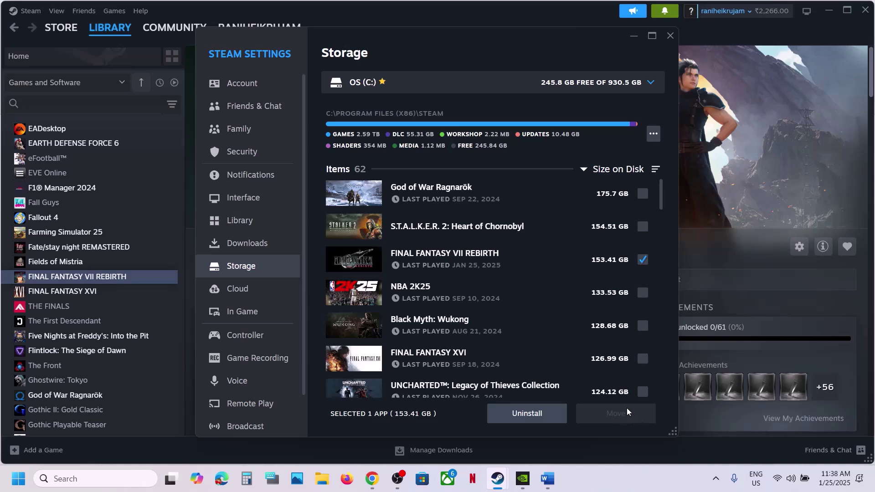
{"action": "left_click", "coordinate": [670, 36]}
{"action": "left_click", "coordinate": [547, 478]}
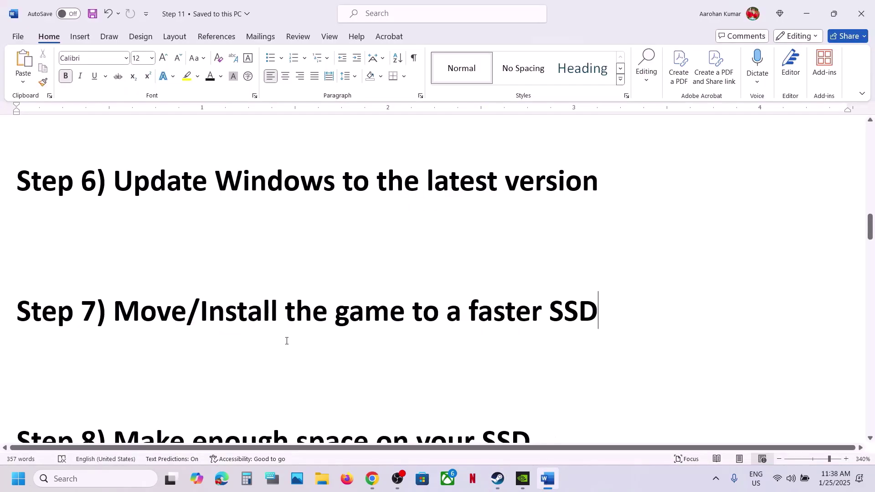
Switch to Steam, view the Manage options of FINAL FANTASY VII REBIRTH, including Uninstall, and return to the Word document.
{"action": "scroll", "coordinate": [270, 344], "scroll_direction": "down", "scroll_amount": 1}
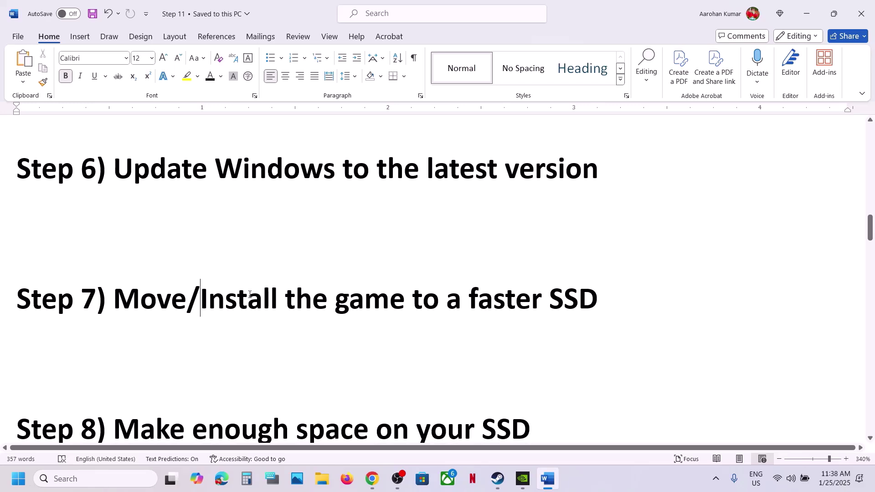
{"action": "left_click", "coordinate": [498, 479]}
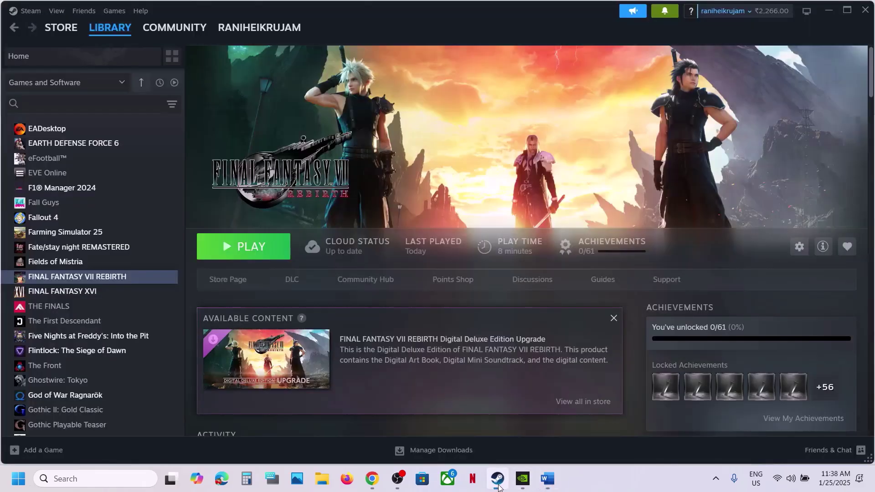
{"action": "right_click", "coordinate": [76, 276]}
{"action": "mouse_move", "coordinate": [127, 345]}
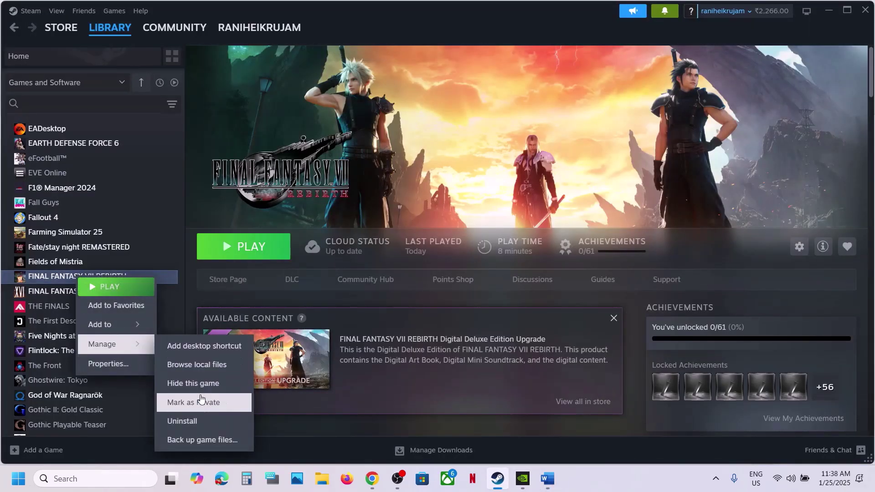
{"action": "left_click", "coordinate": [324, 183]}
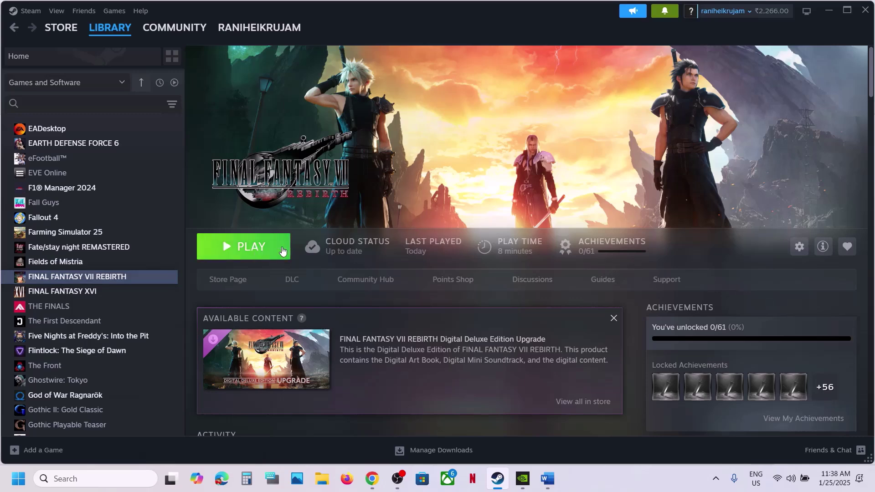
{"action": "left_click", "coordinate": [547, 479]}
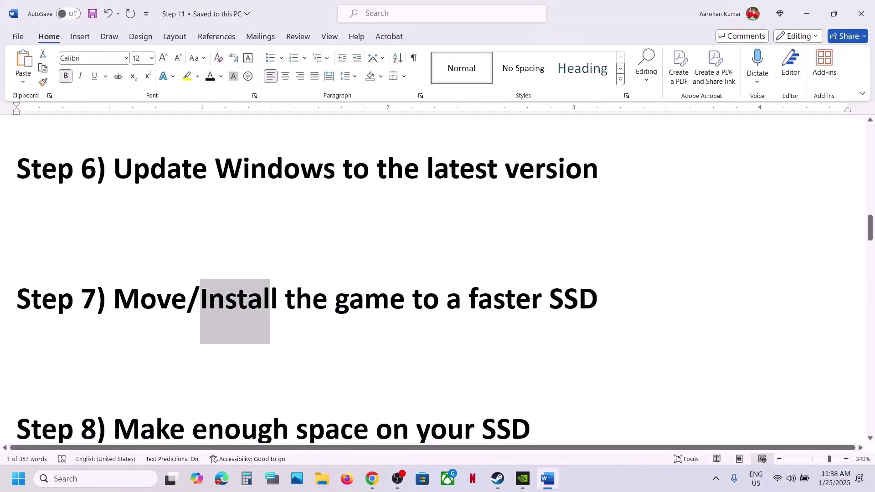
Review the end of Step 7 and read Step 8 about making enough space on the SSD.
{"action": "left_click_drag", "start_coordinate": [531, 301], "coordinate": [604, 293]}
{"action": "left_click", "coordinate": [277, 358]}
{"action": "scroll", "coordinate": [277, 359], "scroll_direction": "down", "scroll_amount": 3}
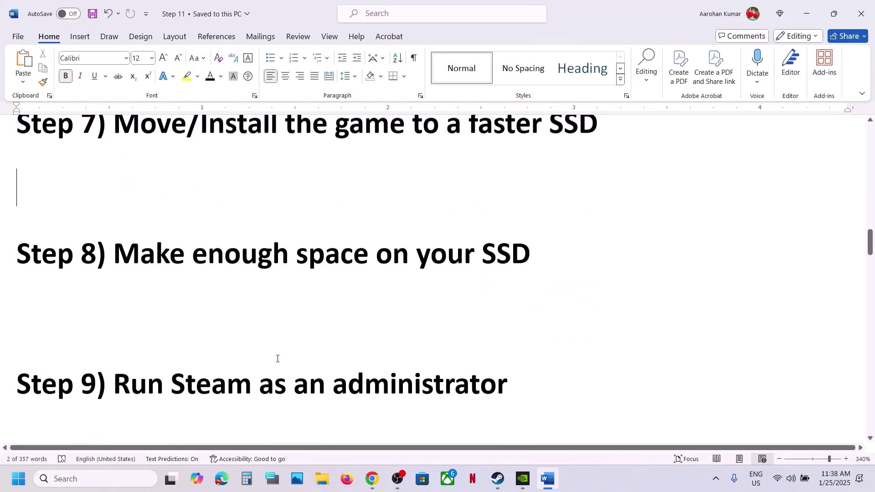
{"action": "scroll", "coordinate": [277, 357], "scroll_direction": "up", "scroll_amount": 1}
{"action": "left_click_drag", "start_coordinate": [141, 321], "coordinate": [570, 332]}
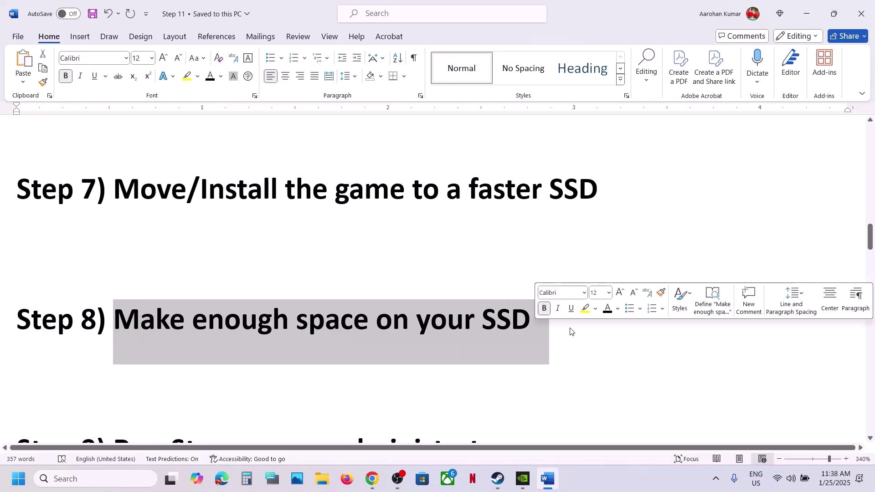
Check the free space of the OS (C:) drive under This PC in File Explorer, and close the window.
{"action": "left_click", "coordinate": [321, 482]}
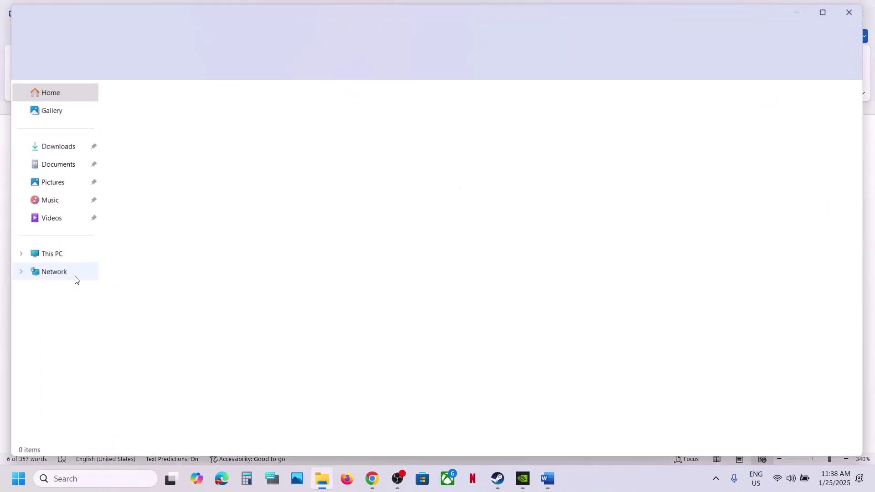
{"action": "left_click", "coordinate": [50, 254]}
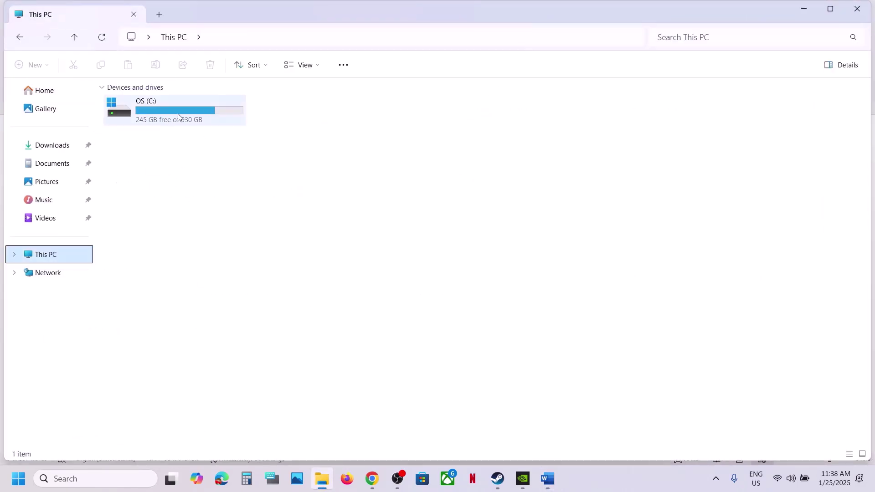
{"action": "left_click", "coordinate": [861, 2]}
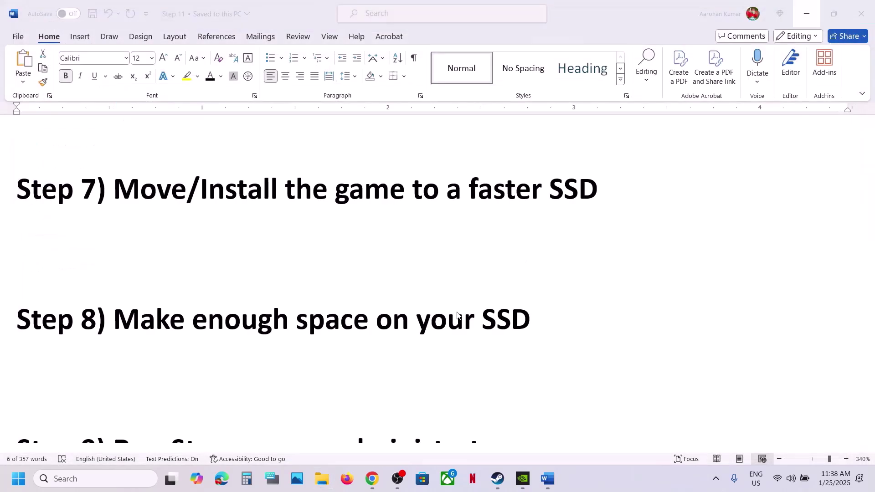
Read Step 9 about running Steam as an administrator, and switch to Steam to view its Exit option.
{"action": "scroll", "coordinate": [456, 314], "scroll_direction": "down", "scroll_amount": 3}
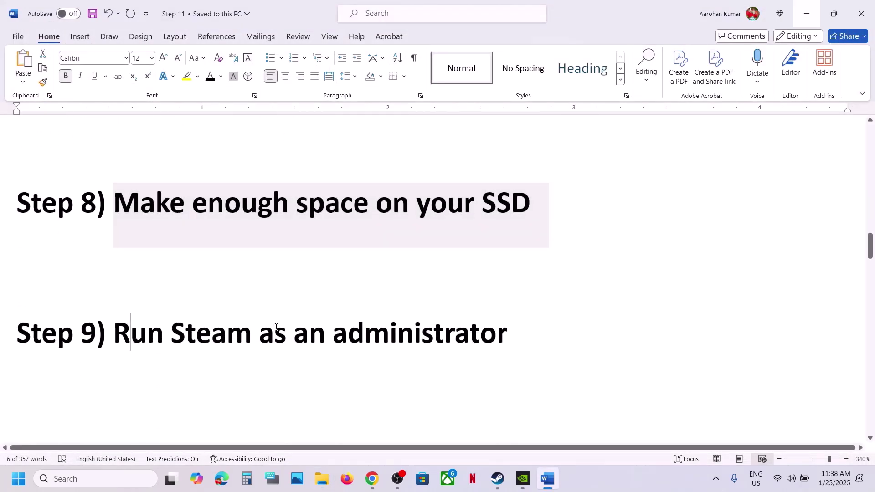
{"action": "left_click_drag", "start_coordinate": [126, 335], "coordinate": [586, 360]}
{"action": "left_click", "coordinate": [491, 488]}
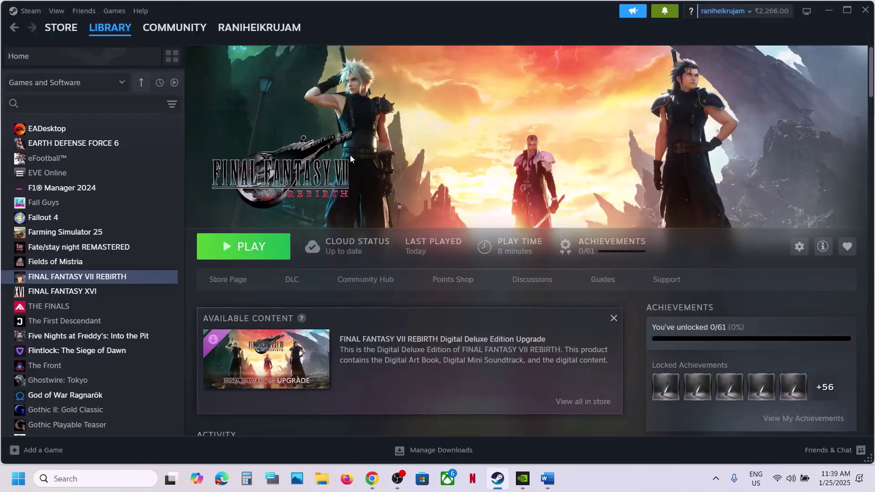
{"action": "left_click", "coordinate": [31, 11]}
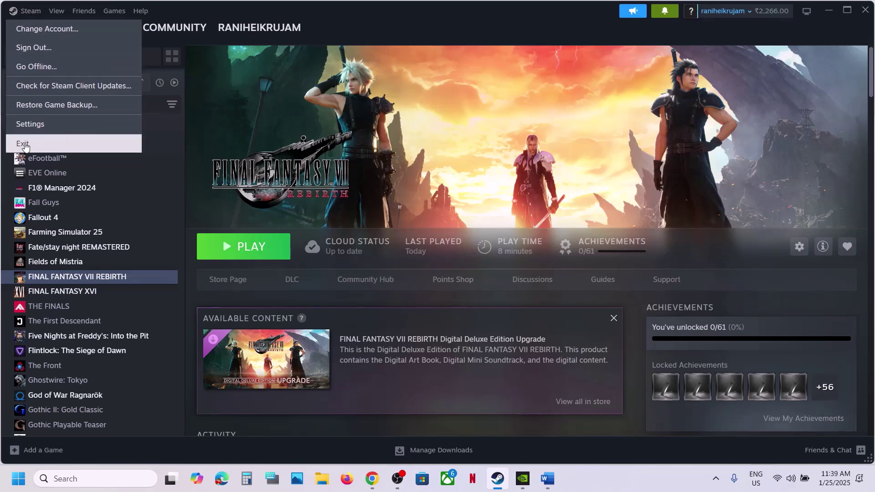
Search Windows for "steam", view the app's Run as administrator option without choosing it, and return to the Word document.
{"action": "left_click", "coordinate": [68, 482]}
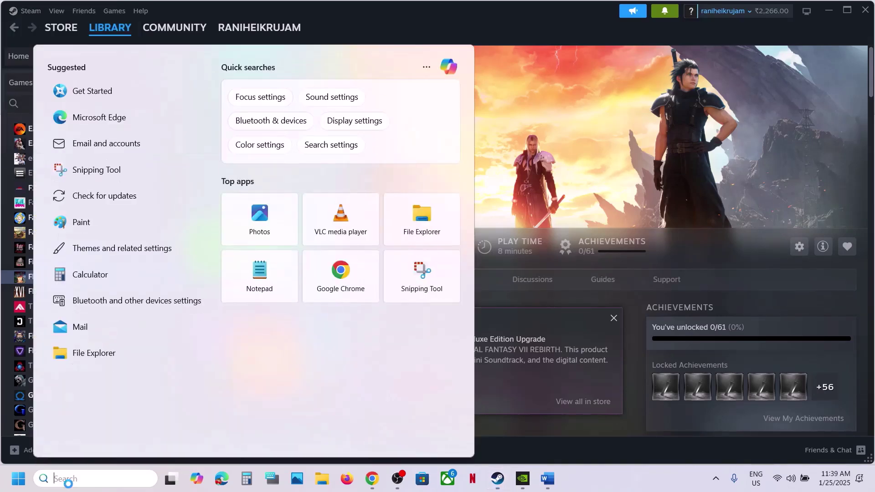
{"action": "type", "text": "steam"}
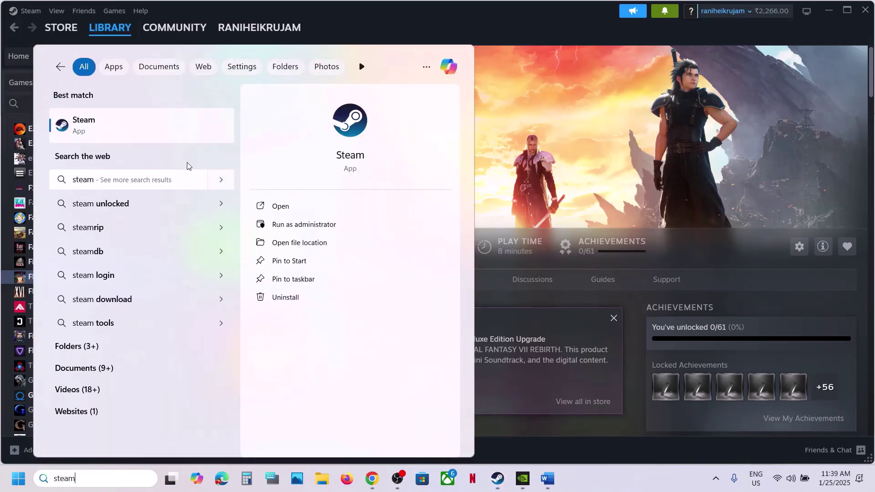
{"action": "right_click", "coordinate": [125, 133]}
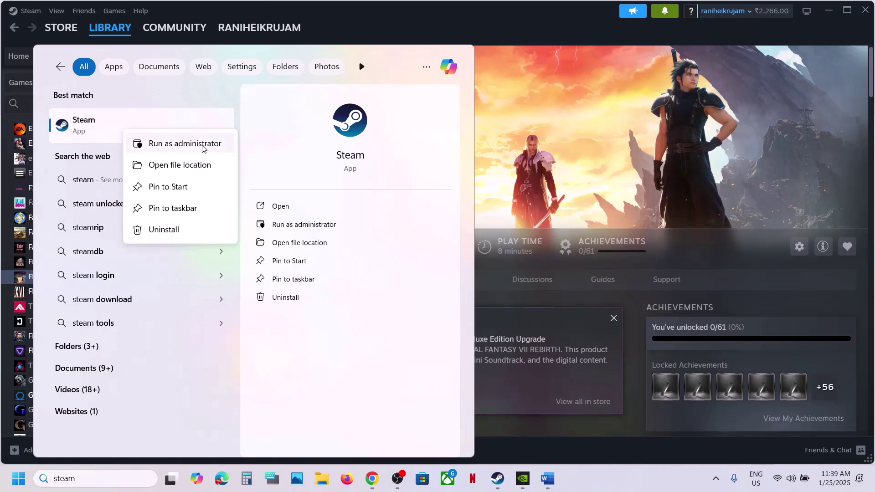
{"action": "left_click", "coordinate": [550, 146]}
{"action": "left_click", "coordinate": [551, 480]}
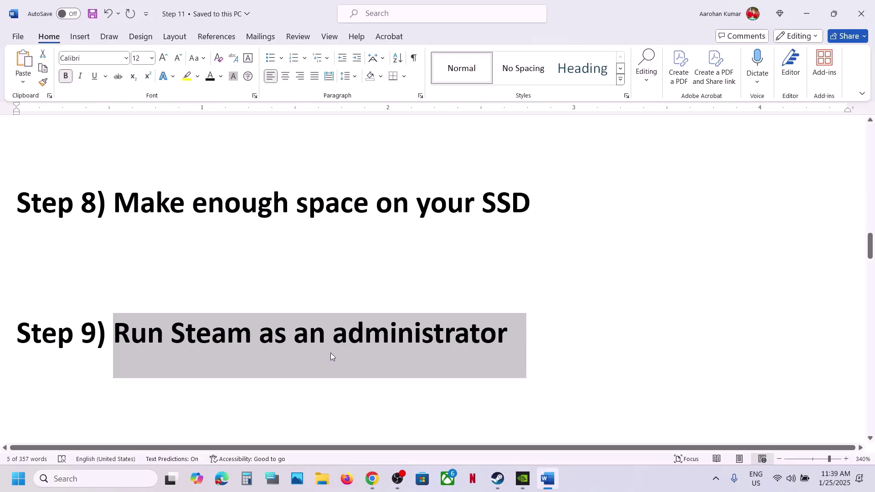
Read Step 10 about closing MSI Afterburner, rivatuner and all overclocking applications.
{"action": "scroll", "coordinate": [330, 353], "scroll_direction": "down", "scroll_amount": 5}
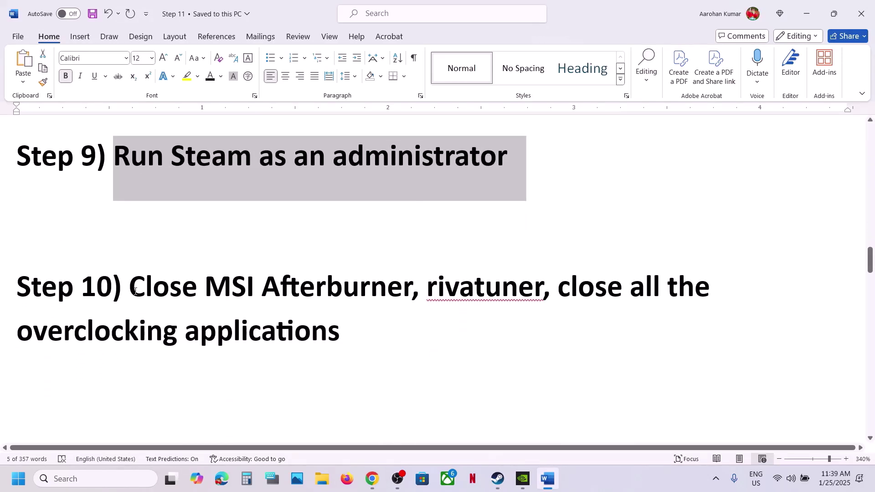
{"action": "left_click_drag", "start_coordinate": [135, 291], "coordinate": [553, 303]}
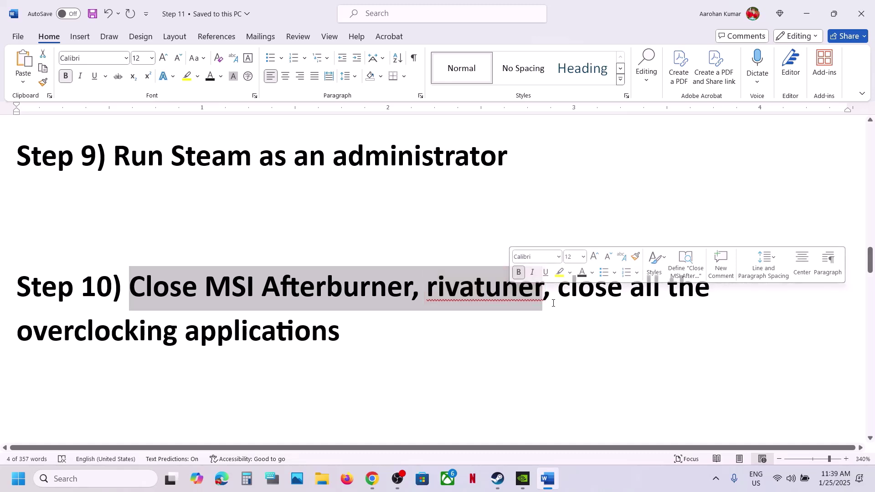
{"action": "left_click_drag", "start_coordinate": [42, 334], "coordinate": [377, 332]}
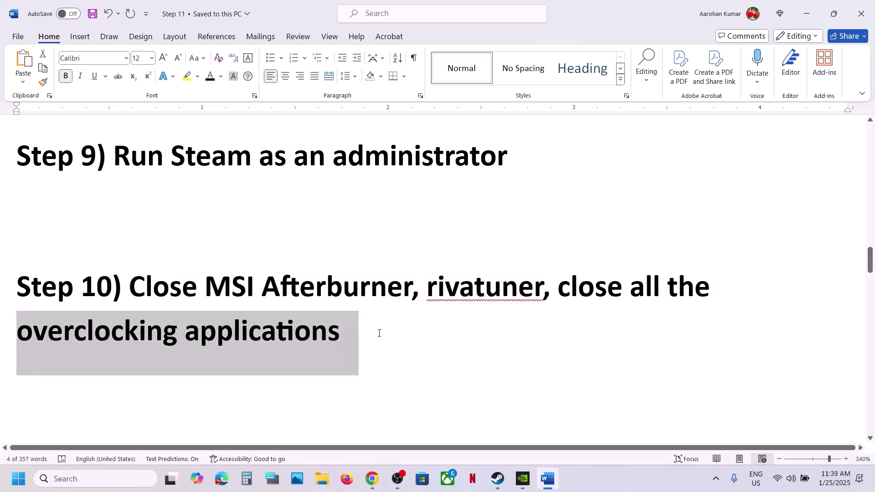
Read Step 10 on closing overclocking applications and Step 11 on renaming or deleting the save game files.
{"action": "left_click_drag", "start_coordinate": [128, 282], "coordinate": [381, 326]}
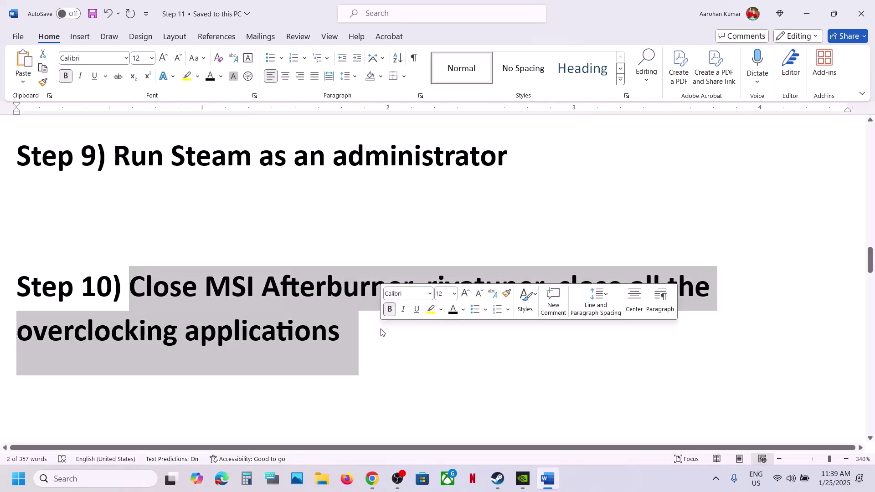
{"action": "left_click", "coordinate": [381, 326]}
{"action": "scroll", "coordinate": [381, 329], "scroll_direction": "down", "scroll_amount": 3}
{"action": "scroll", "coordinate": [382, 329], "scroll_direction": "down", "scroll_amount": 1}
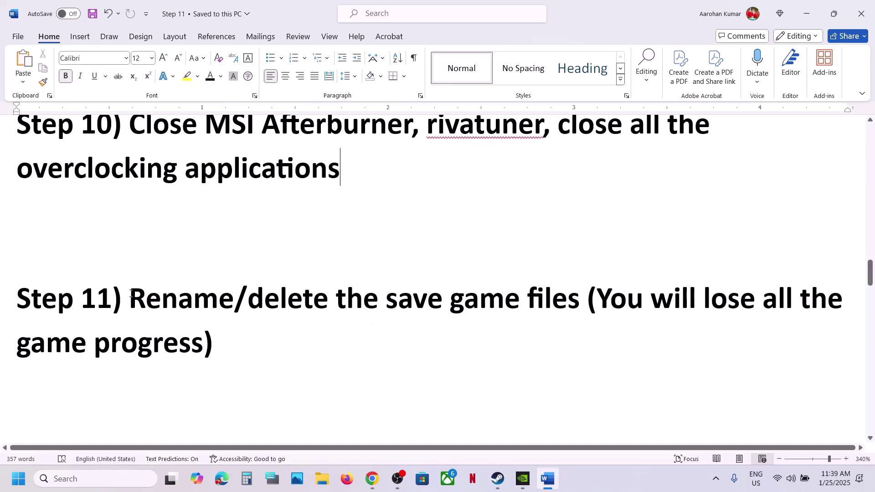
{"action": "left_click_drag", "start_coordinate": [134, 294], "coordinate": [195, 344]}
{"action": "left_click", "coordinate": [606, 310]}
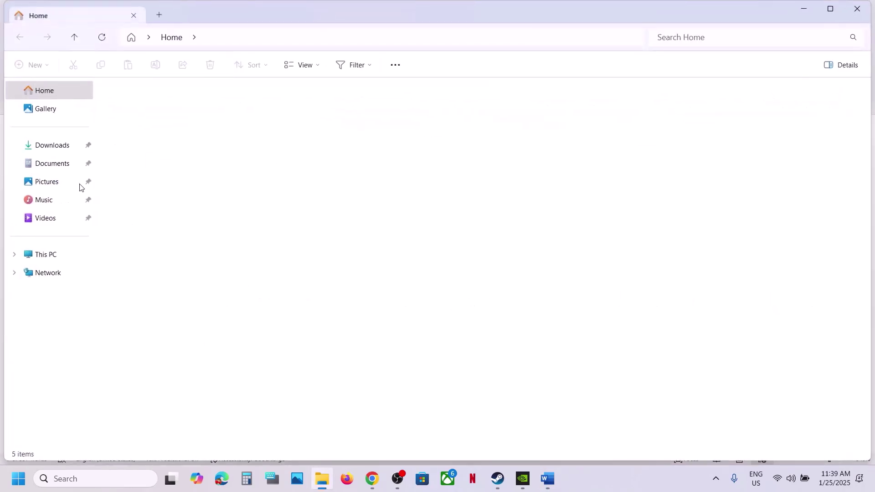
Open the My Games folder under Documents in File Explorer and select the FINAL FANTASY VII REBIRTH folder.
{"action": "left_click", "coordinate": [55, 167]}
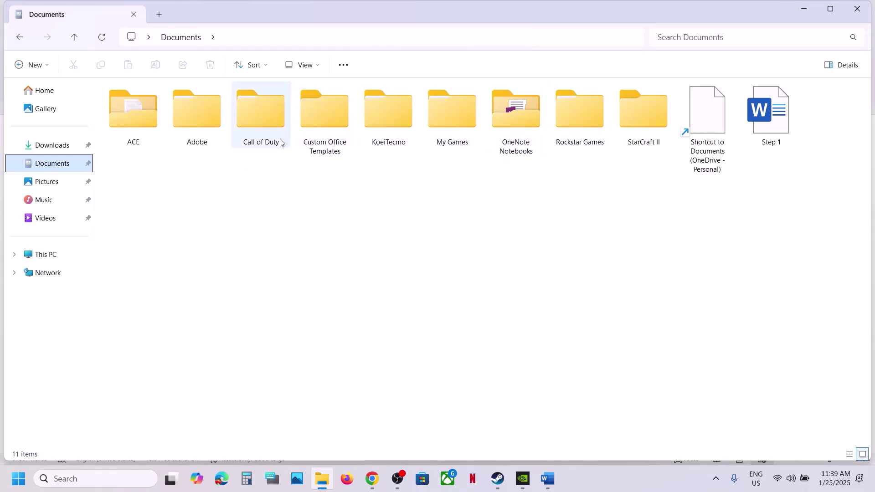
{"action": "double_click", "coordinate": [460, 133]}
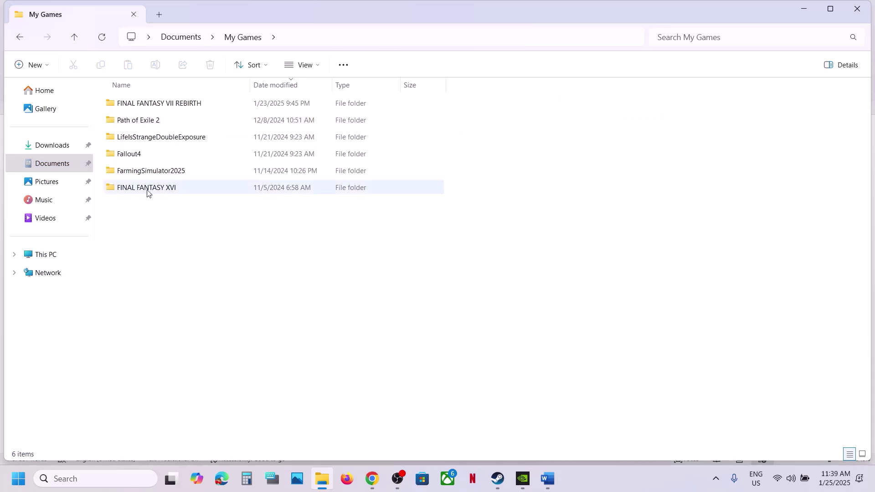
{"action": "left_click", "coordinate": [173, 104]}
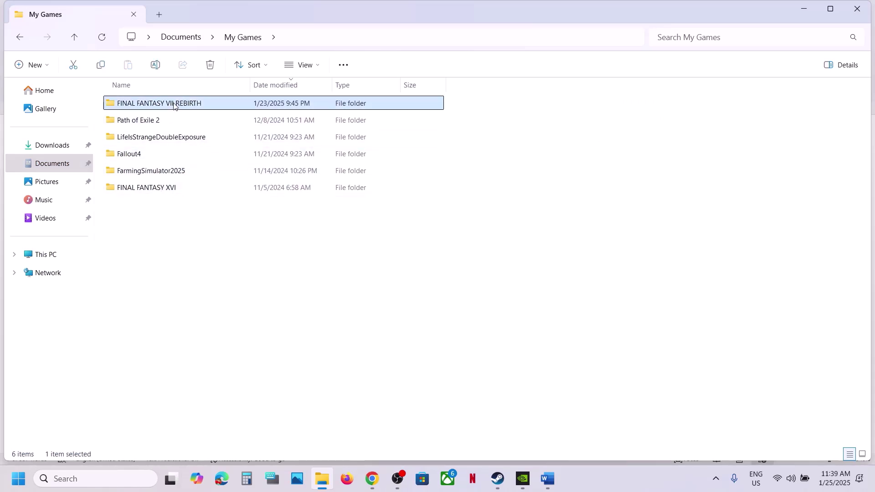
{"action": "right_click", "coordinate": [192, 107]}
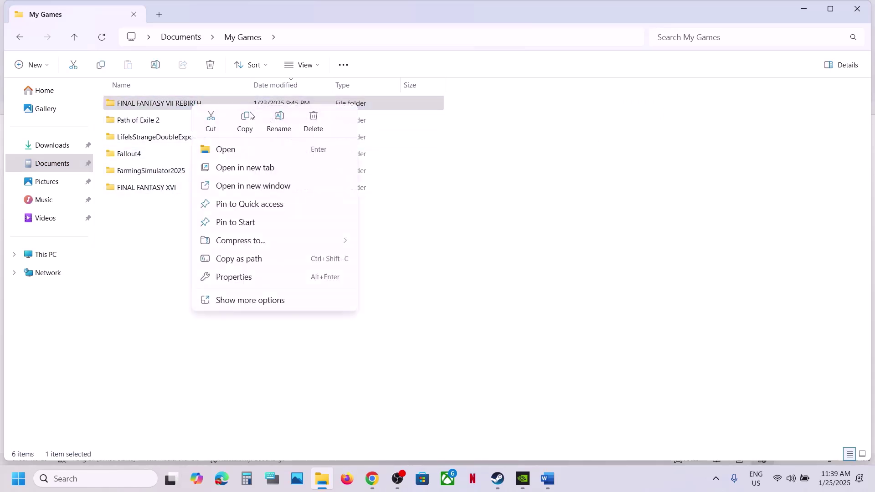
{"action": "left_click", "coordinate": [280, 121]}
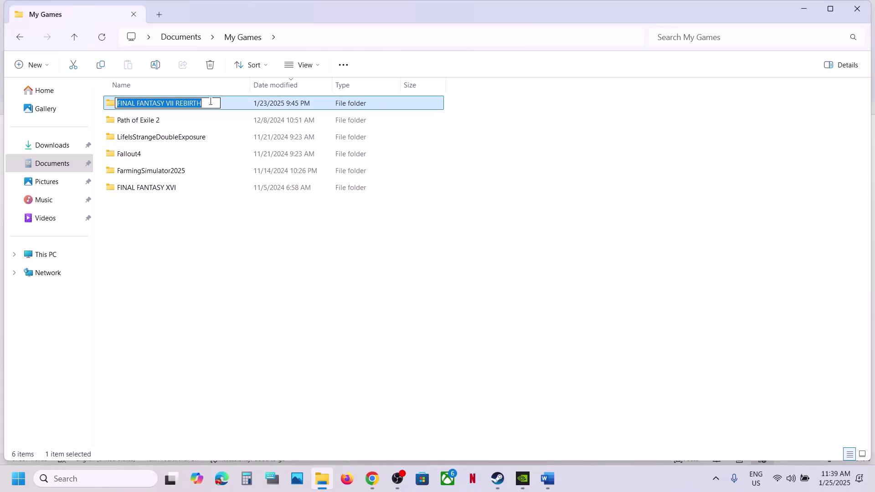
{"action": "left_click", "coordinate": [210, 104]}
{"action": "left_click", "coordinate": [251, 261]}
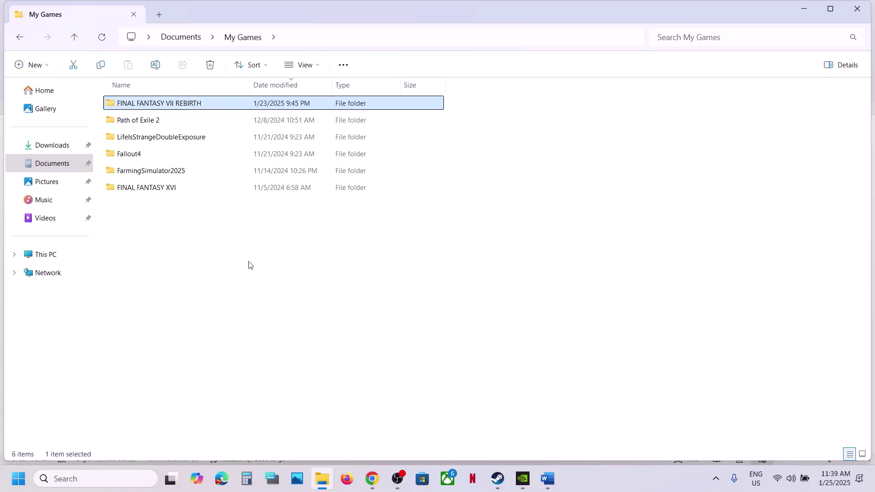
{"action": "left_click", "coordinate": [190, 108]}
{"action": "right_click", "coordinate": [189, 107]}
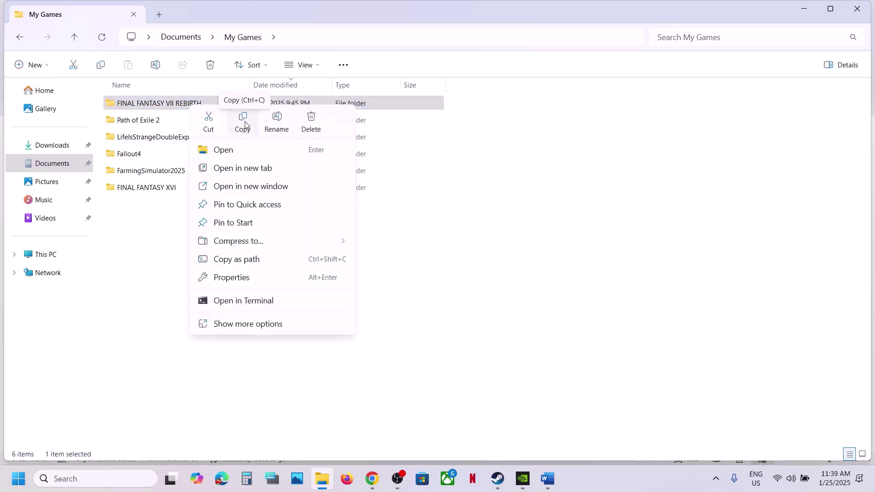
{"action": "left_click", "coordinate": [138, 254]}
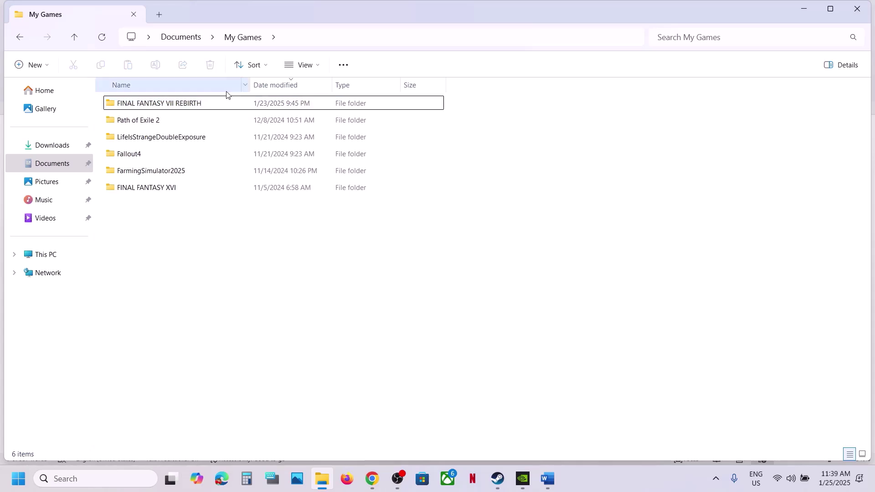
Rename the FINAL FANTASY VII REBIRTH save folder as FINAL FANTASY VII REBIRTH.old.
{"action": "left_click", "coordinate": [197, 107]}
{"action": "right_click", "coordinate": [200, 106]}
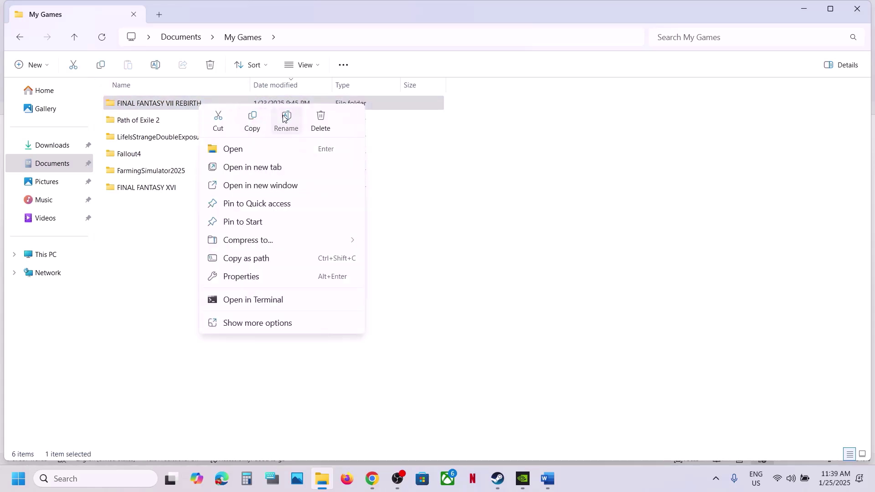
{"action": "left_click", "coordinate": [286, 121]}
{"action": "left_click", "coordinate": [207, 103]}
{"action": "type", "text": ".o"}
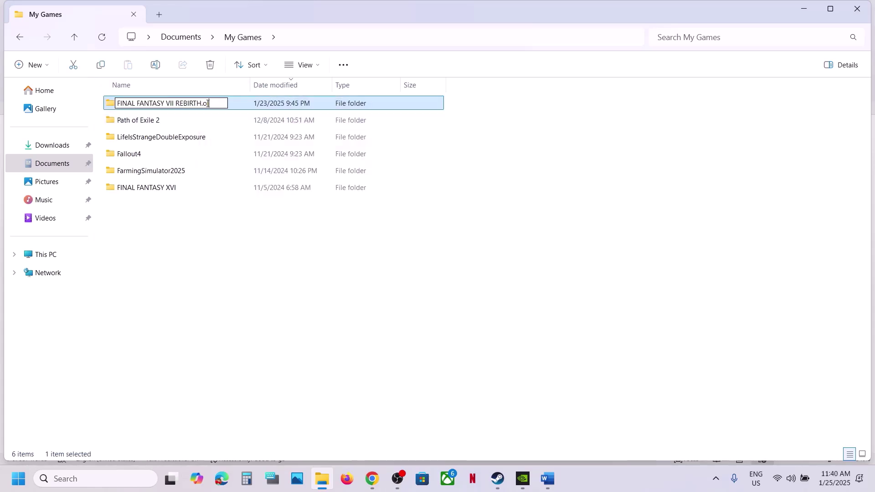
{"action": "type", "text": "ld"}
{"action": "left_click", "coordinate": [210, 231]}
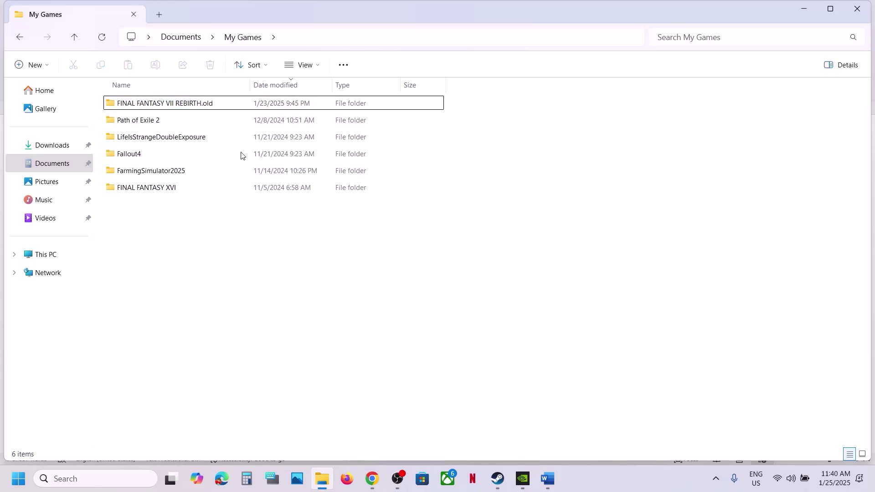
{"action": "right_click", "coordinate": [197, 105]}
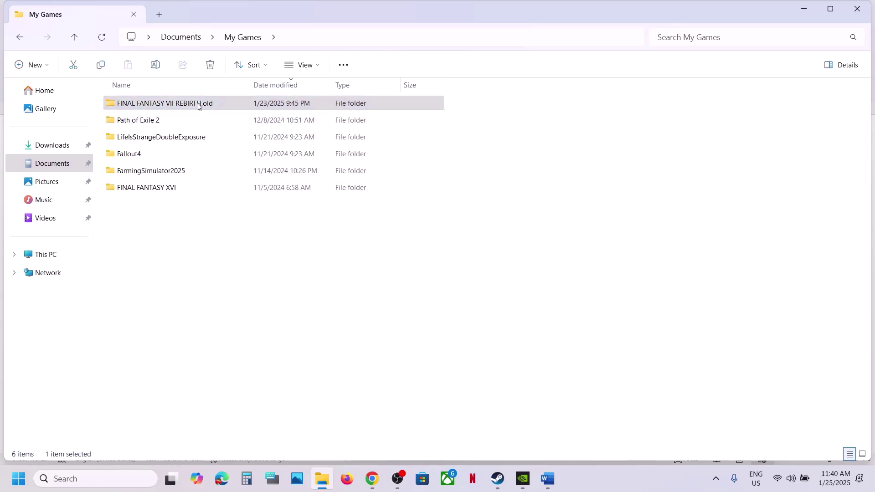
{"action": "left_click", "coordinate": [427, 321]}
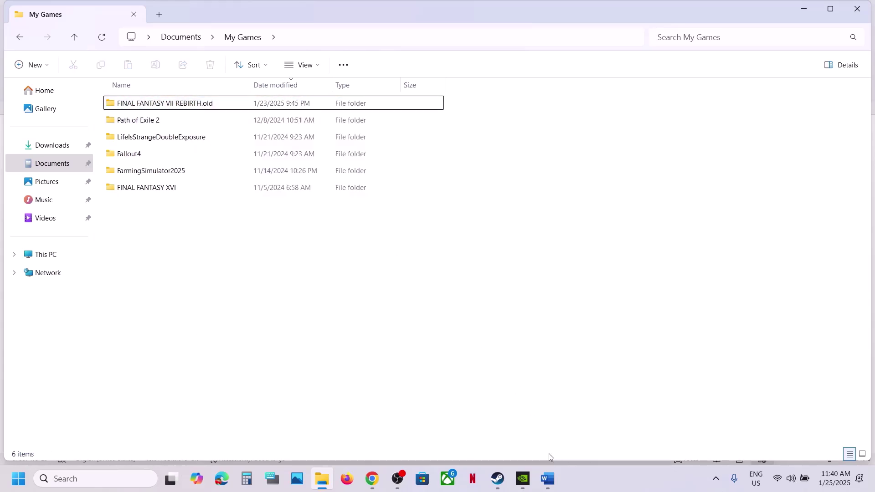
View the game's library page in Steam, and return to Word to read Step 12 about AMD optional driver 25.1.1.
{"action": "left_click", "coordinate": [497, 478]}
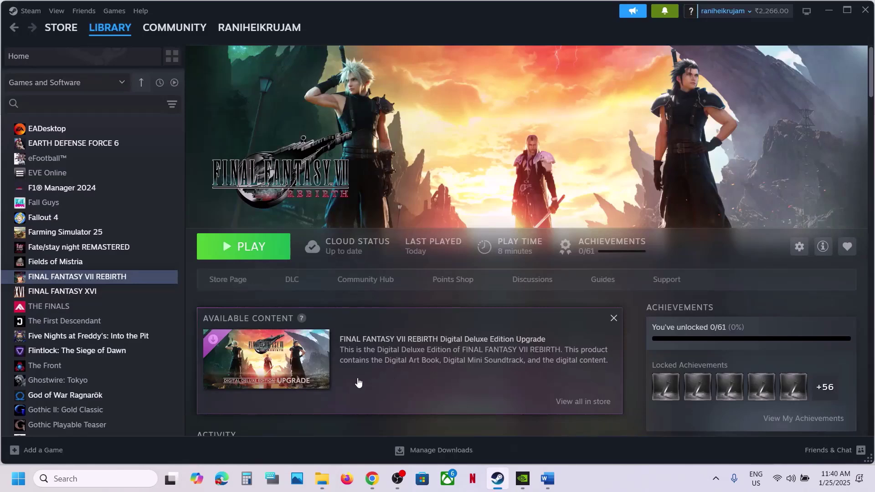
{"action": "left_click", "coordinate": [548, 479]}
{"action": "scroll", "coordinate": [347, 332], "scroll_direction": "down", "scroll_amount": 3}
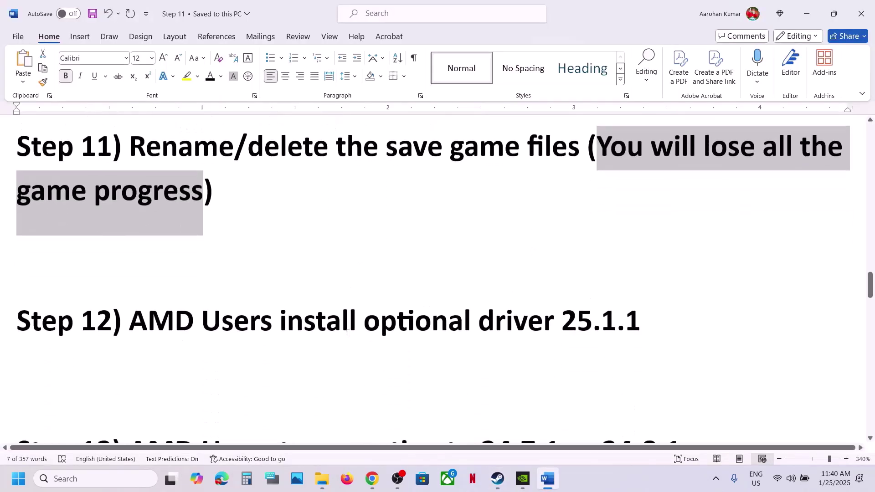
{"action": "left_click_drag", "start_coordinate": [148, 314], "coordinate": [668, 297]}
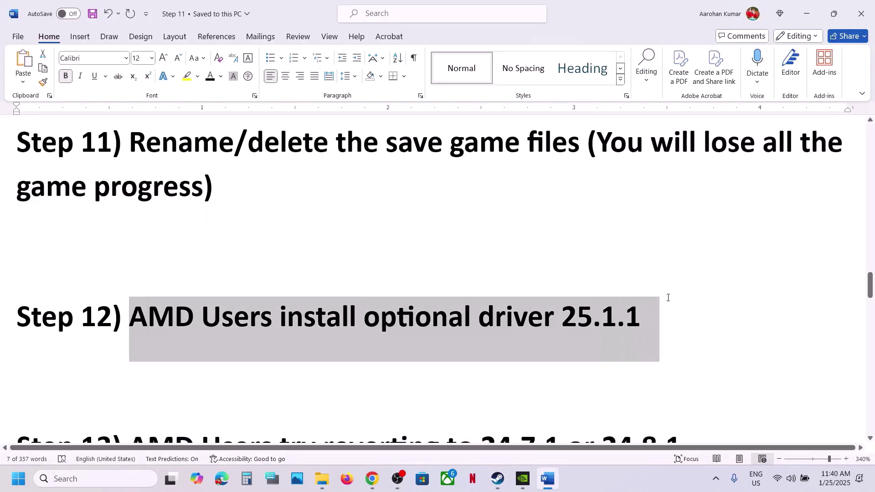
{"action": "left_click", "coordinate": [655, 308]}
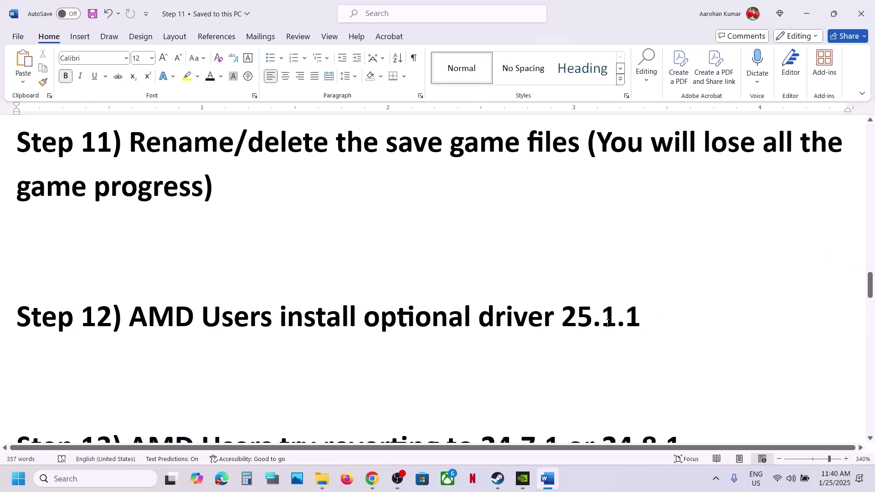
{"action": "left_click_drag", "start_coordinate": [652, 320], "coordinate": [201, 318]}
{"action": "left_click", "coordinate": [714, 489]}
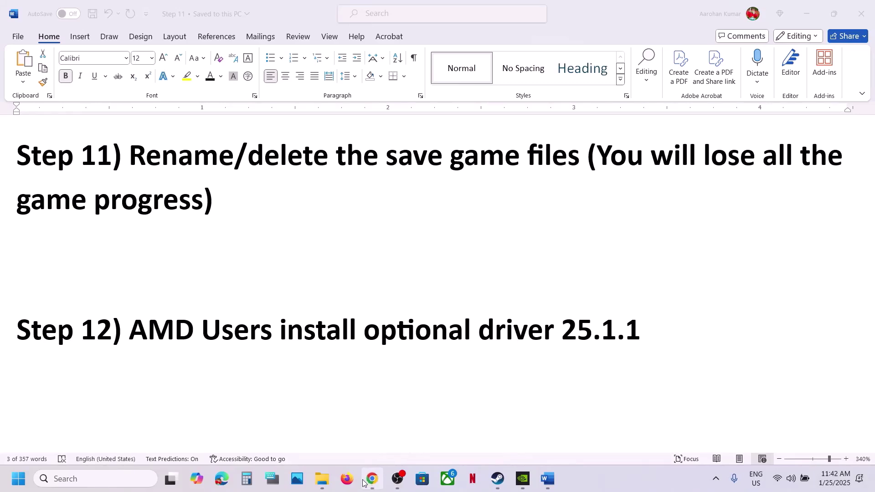
In Chrome, open AMD's Adrenalin Edition 25.1.1 Optional Update release notes and download the driver for Windows 10 and Windows 11 64-bit.
{"action": "left_click", "coordinate": [372, 478]}
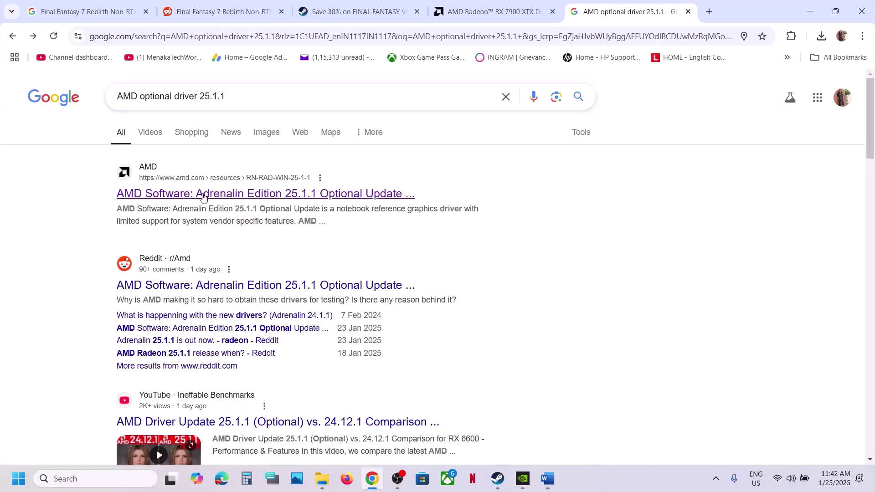
{"action": "left_click", "coordinate": [222, 195]}
{"action": "scroll", "coordinate": [178, 269], "scroll_direction": "down", "scroll_amount": 1}
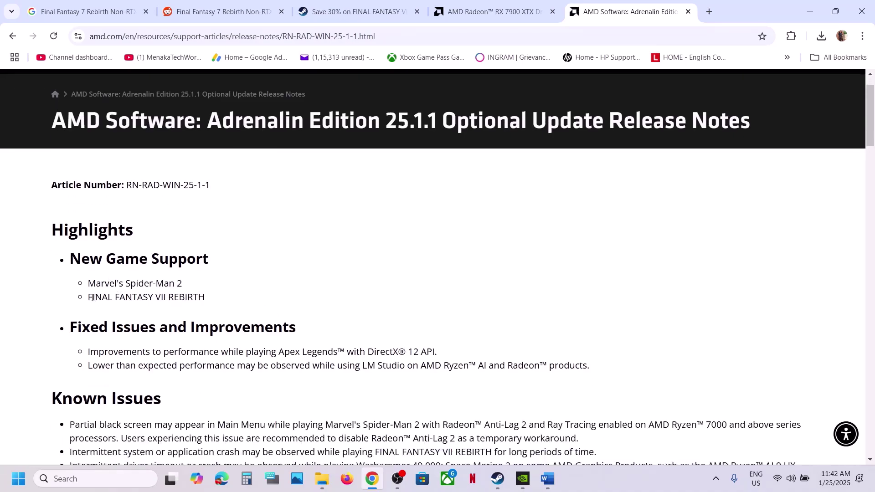
{"action": "left_click_drag", "start_coordinate": [93, 298], "coordinate": [214, 297]}
{"action": "scroll", "coordinate": [214, 295], "scroll_direction": "down", "scroll_amount": 3}
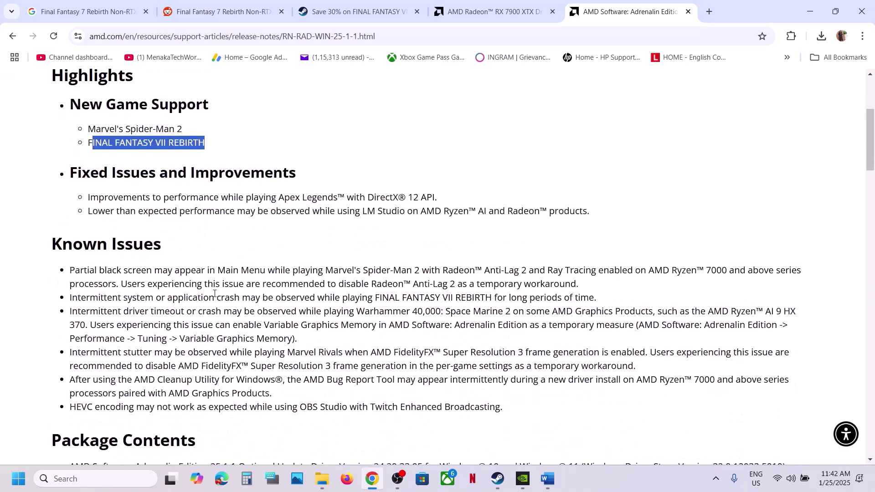
{"action": "scroll", "coordinate": [214, 294], "scroll_direction": "down", "scroll_amount": 5}
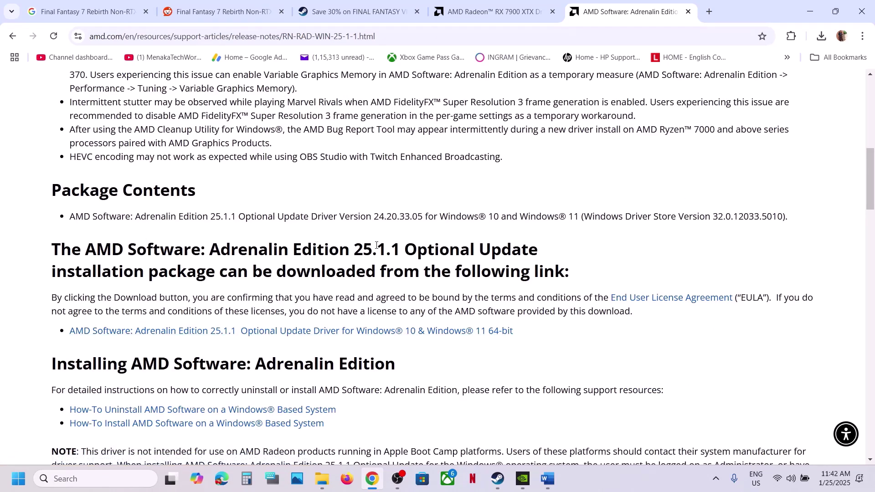
{"action": "left_click_drag", "start_coordinate": [405, 248], "coordinate": [525, 248]}
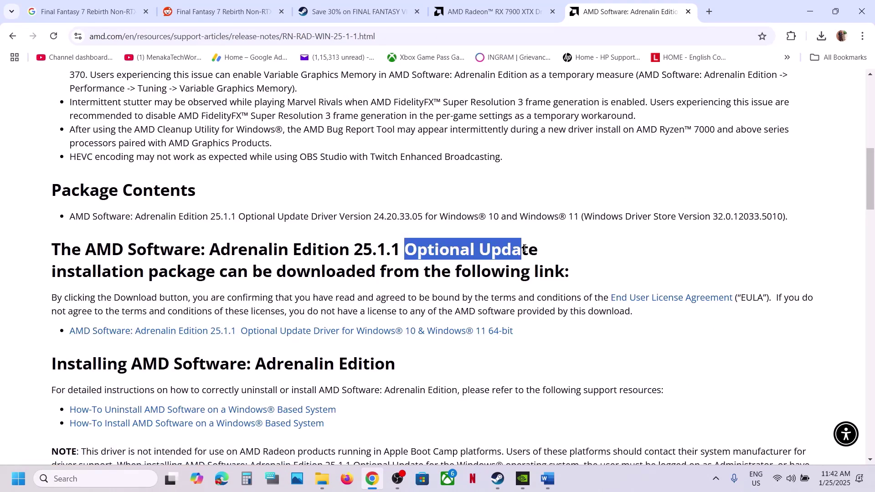
{"action": "left_click", "coordinate": [344, 332]}
View the Restart option among the Windows power options without choosing it.
{"action": "left_click", "coordinate": [19, 479]}
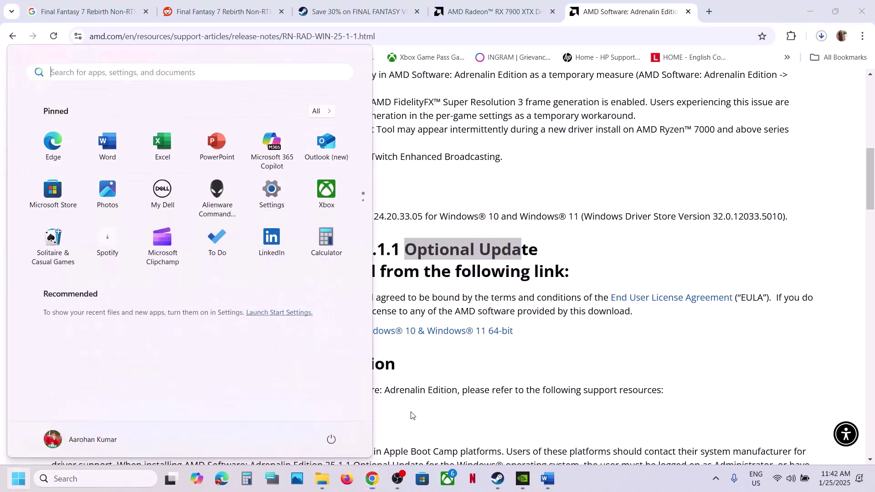
{"action": "left_click", "coordinate": [332, 439]}
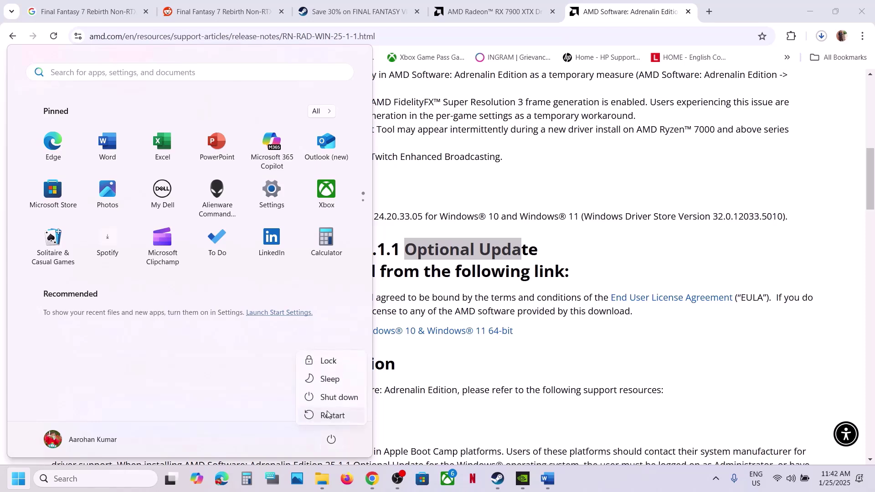
{"action": "left_click", "coordinate": [519, 402]}
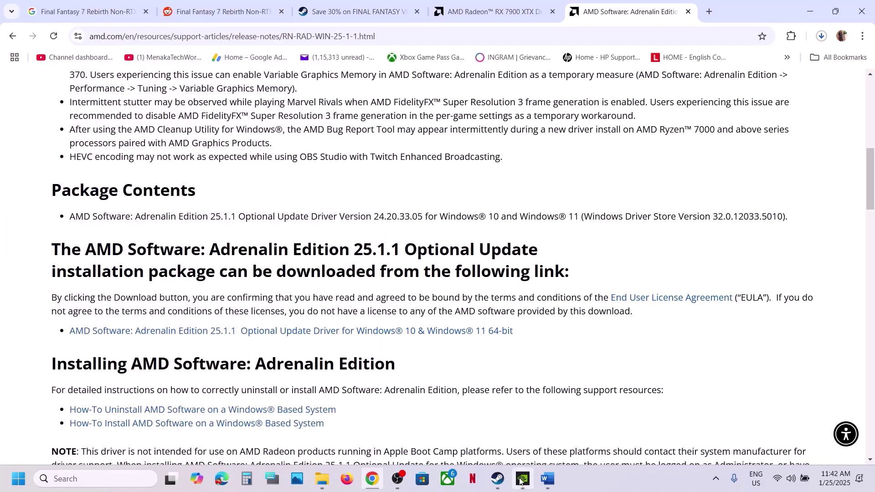
Return to the Word document and read Step 13 about AMD users reverting to driver 24.7.1 or 24.8.1.
{"action": "left_click", "coordinate": [509, 481]}
{"action": "left_click", "coordinate": [547, 478]}
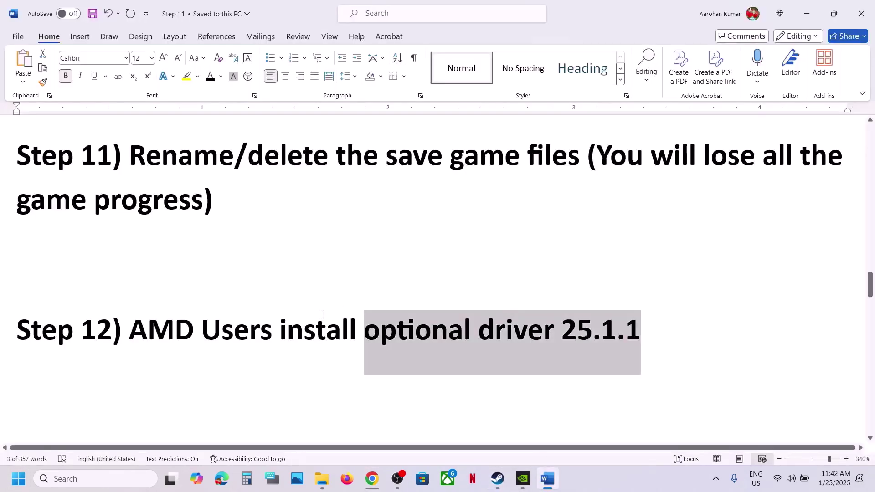
{"action": "scroll", "coordinate": [426, 335], "scroll_direction": "down", "scroll_amount": 3}
{"action": "scroll", "coordinate": [322, 314], "scroll_direction": "down", "scroll_amount": 1}
{"action": "scroll", "coordinate": [319, 313], "scroll_direction": "up", "scroll_amount": 1}
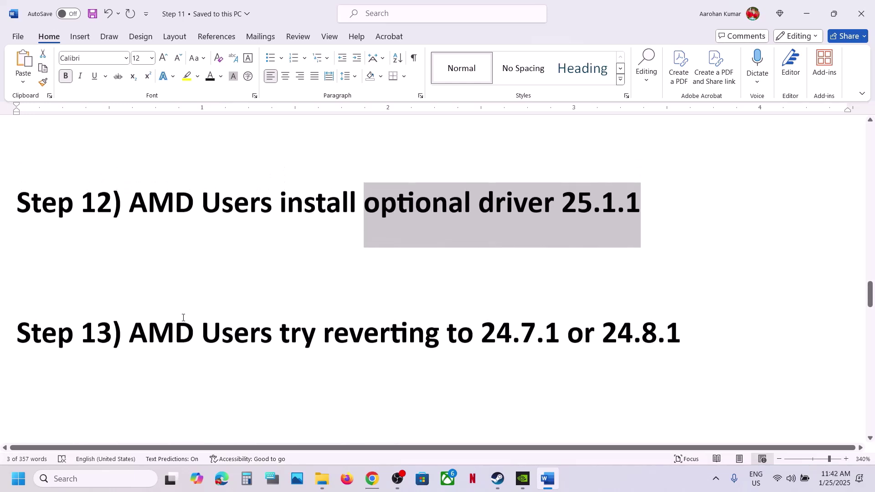
{"action": "left_click_drag", "start_coordinate": [139, 330], "coordinate": [684, 327]}
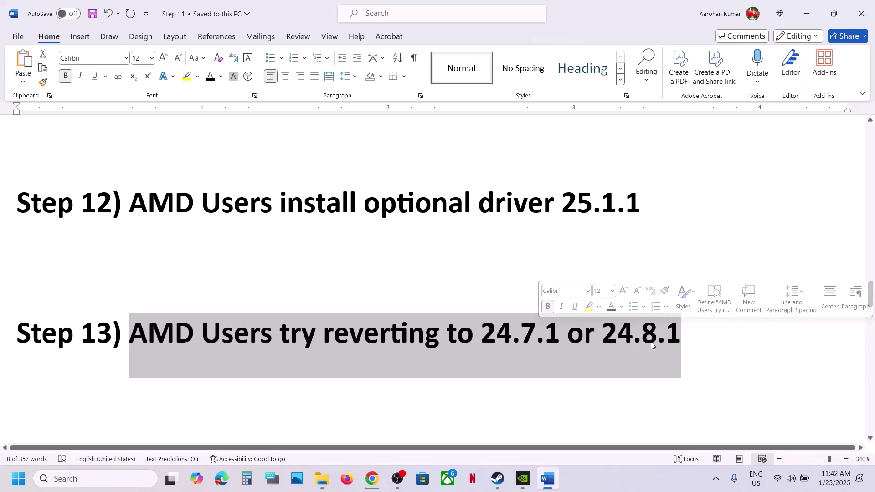
{"action": "key", "text": "Right"}
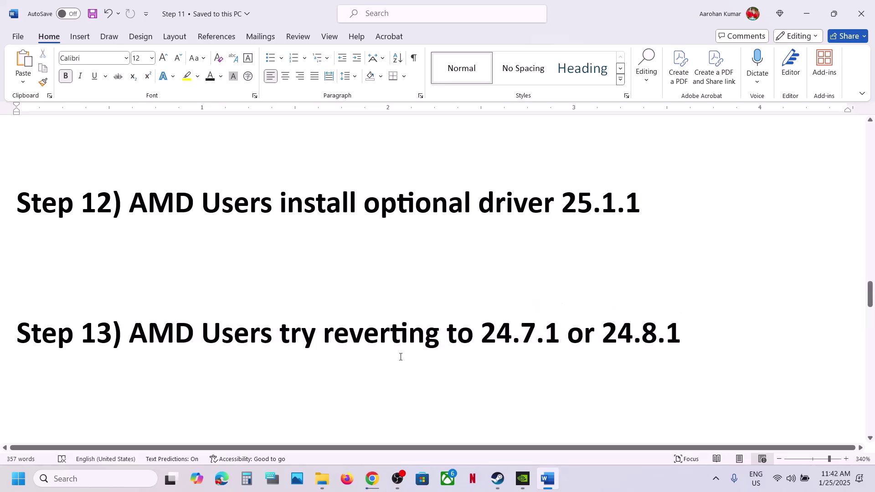
Switch to Chrome and return from the RX 7900 XTX driver page to AMD's drivers and support product selection.
{"action": "left_click", "coordinate": [371, 479]}
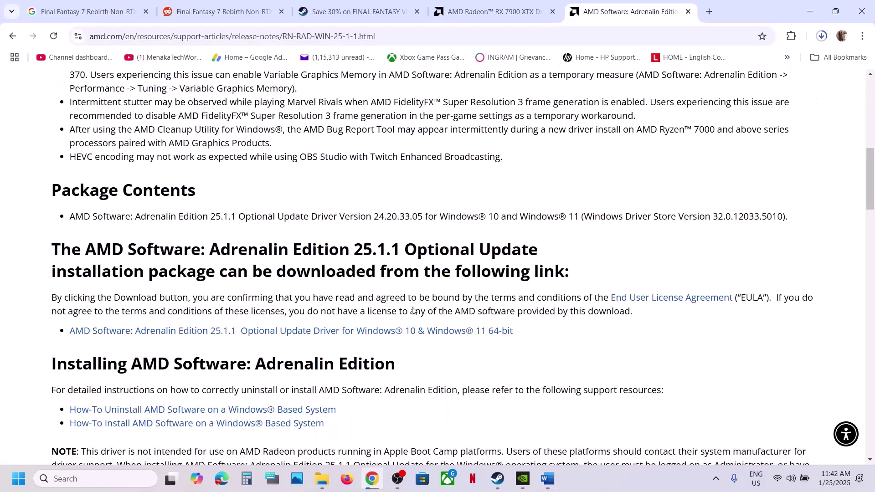
{"action": "left_click", "coordinate": [485, 10]}
{"action": "scroll", "coordinate": [328, 220], "scroll_direction": "up", "scroll_amount": 2}
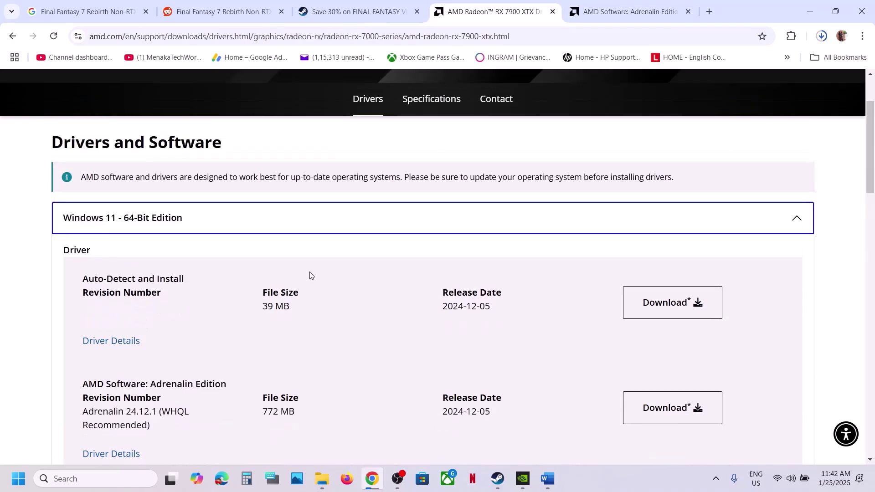
{"action": "left_click", "coordinate": [14, 37]}
{"action": "scroll", "coordinate": [150, 157], "scroll_direction": "down", "scroll_amount": 5}
{"action": "left_click", "coordinate": [133, 154]}
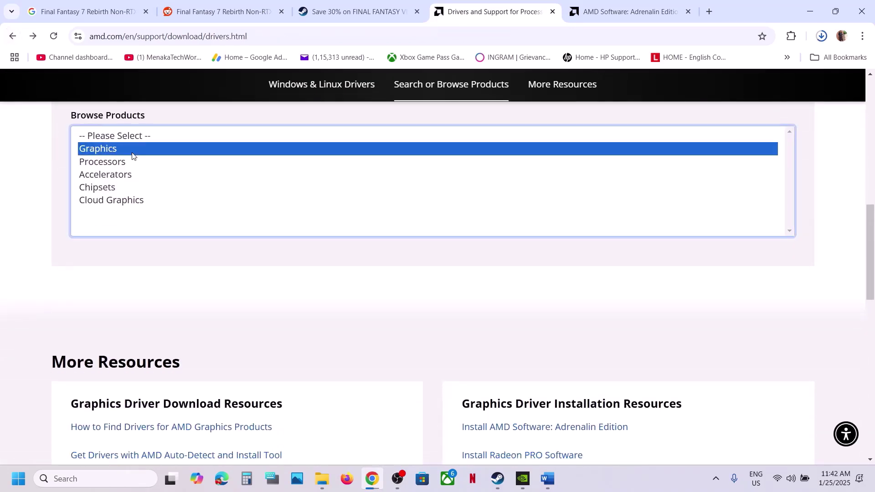
{"action": "scroll", "coordinate": [129, 195], "scroll_direction": "up", "scroll_amount": 3}
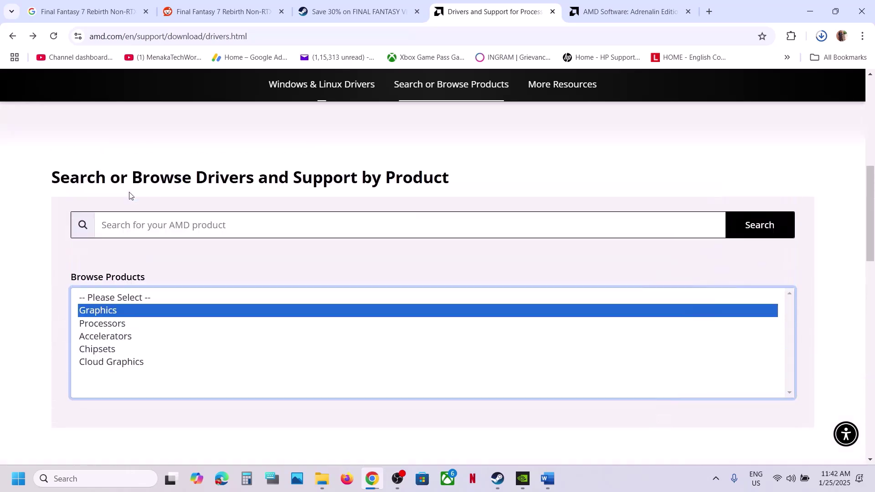
{"action": "left_click", "coordinate": [8, 39]}
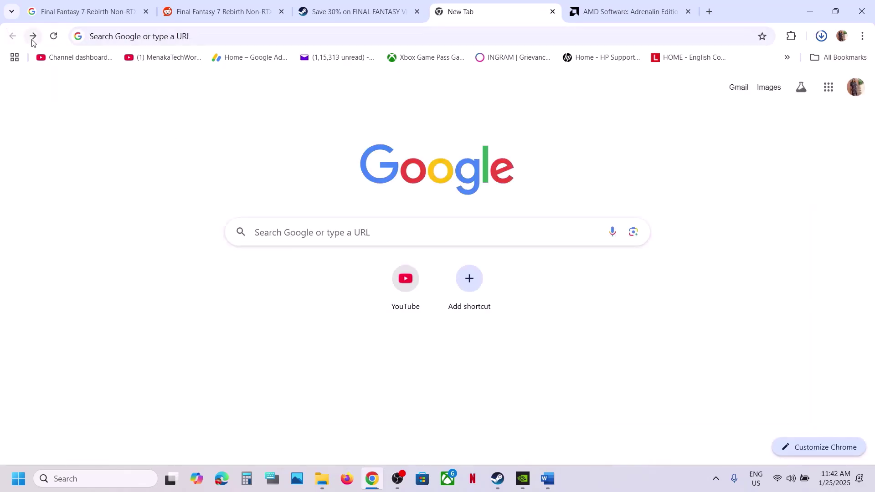
{"action": "left_click", "coordinate": [33, 36]}
Browse products for Graphics, Radeon RX, Radeon RX 7000 Series, AMD Radeon RX 7900 XTX, and submit the selection.
{"action": "left_click", "coordinate": [114, 324]}
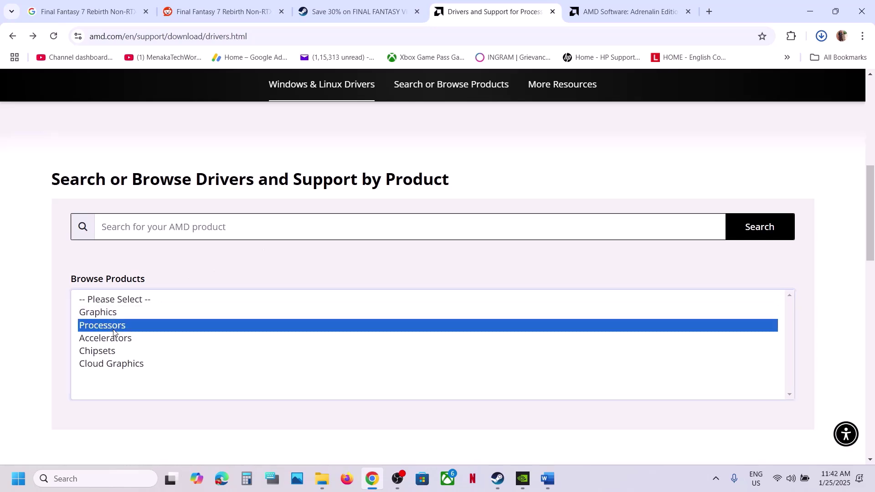
{"action": "left_click", "coordinate": [118, 299]}
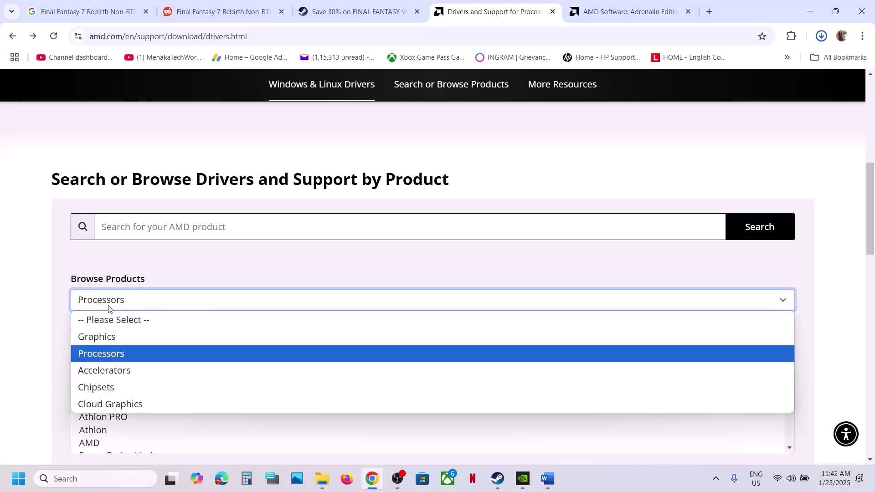
{"action": "left_click", "coordinate": [101, 336]}
{"action": "left_click", "coordinate": [123, 365]}
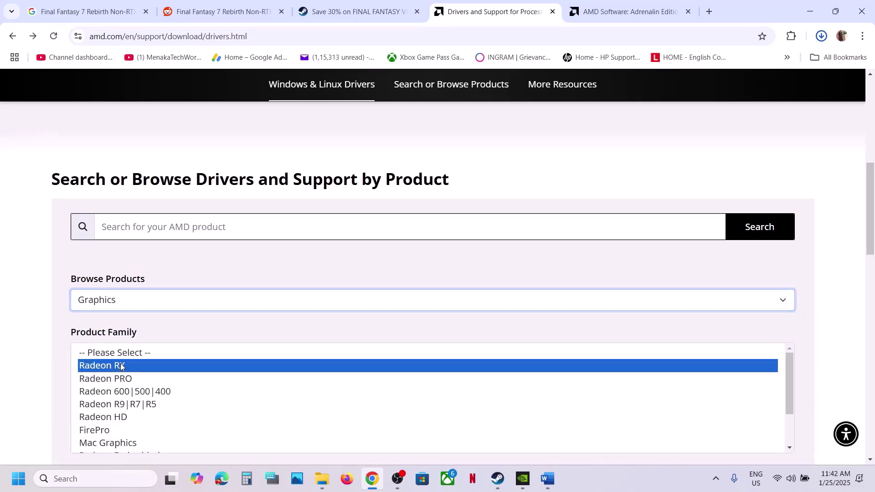
{"action": "left_click", "coordinate": [125, 336]}
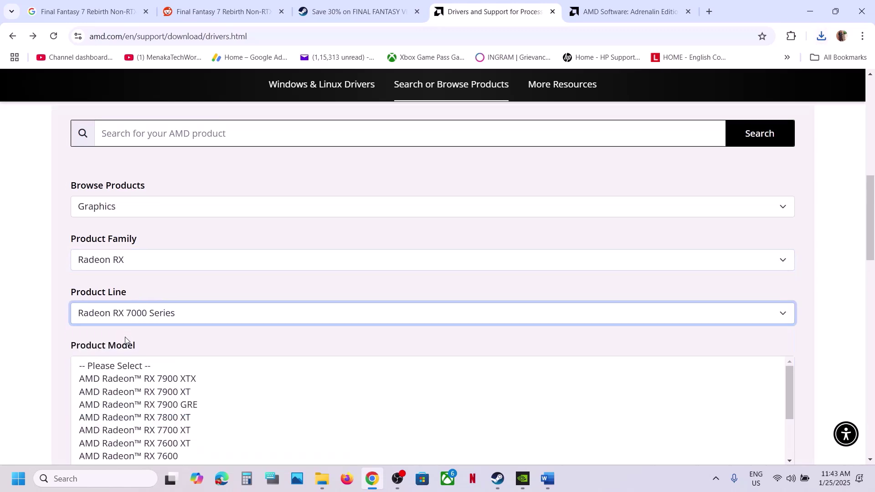
{"action": "left_click", "coordinate": [151, 307]}
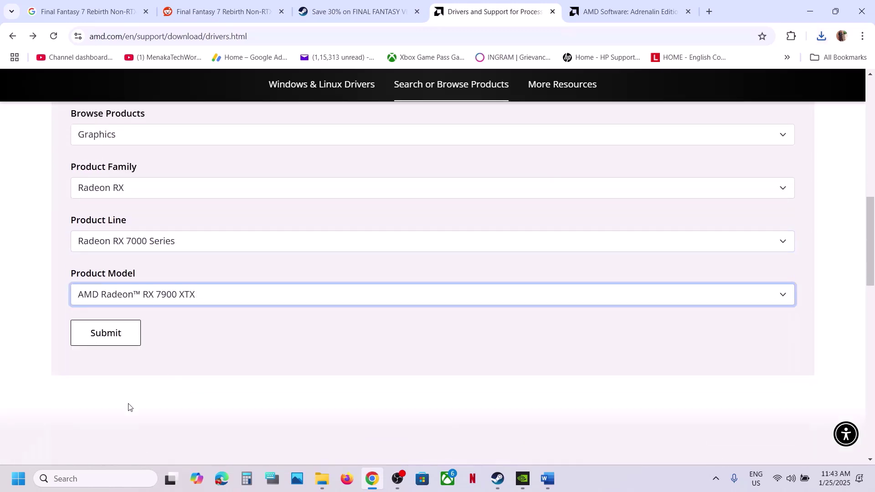
{"action": "left_click", "coordinate": [108, 345]}
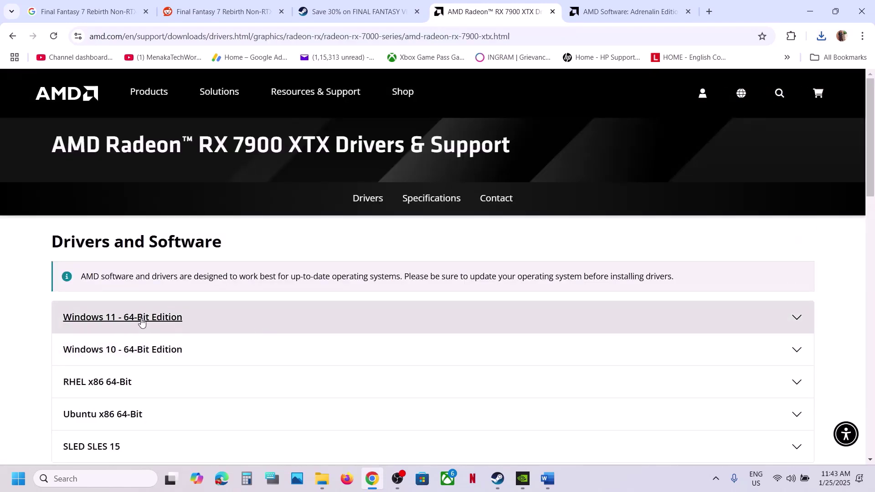
Expand the Windows 11 - 64-Bit Edition drivers and open the previous drivers page for the RX 7900 XTX.
{"action": "left_click", "coordinate": [141, 319]}
{"action": "scroll", "coordinate": [182, 338], "scroll_direction": "down", "scroll_amount": 1}
{"action": "scroll", "coordinate": [181, 338], "scroll_direction": "down", "scroll_amount": 8}
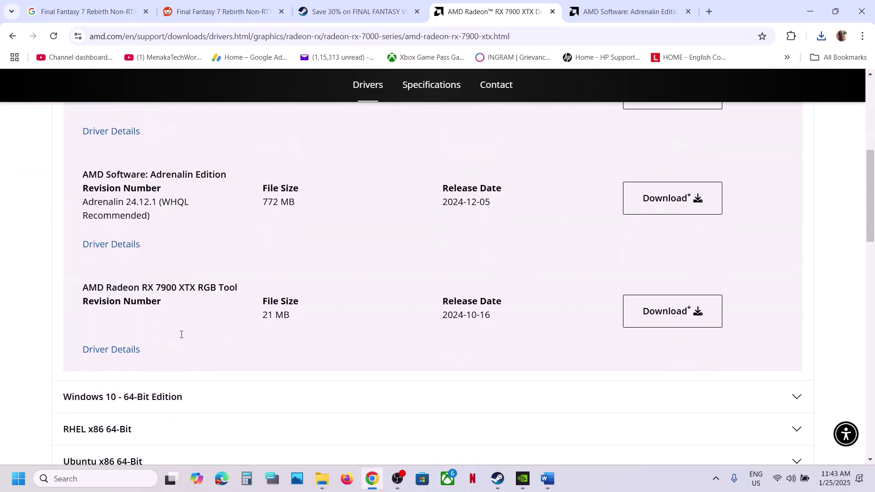
{"action": "scroll", "coordinate": [137, 268], "scroll_direction": "down", "scroll_amount": 2}
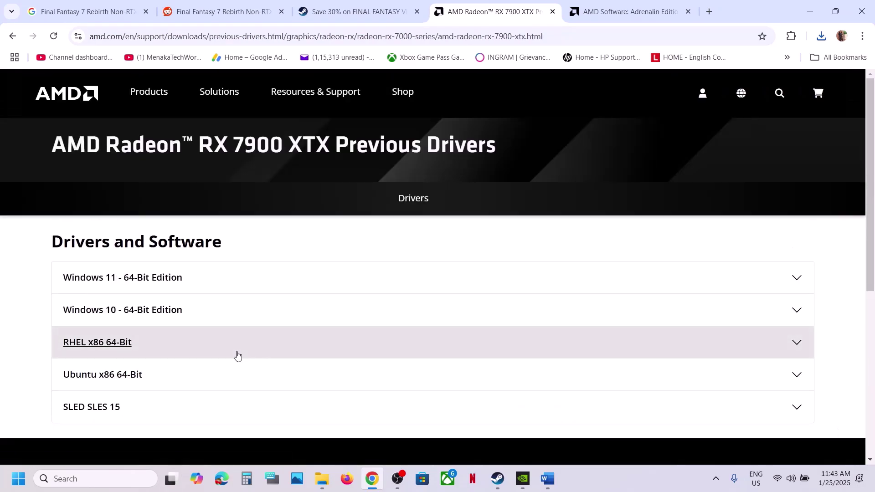
Expand the previous Windows 11 - 64-Bit Edition drivers and locate the Adrenalin 24.8.1 and 24.7.1 entries.
{"action": "scroll", "coordinate": [237, 357], "scroll_direction": "down", "scroll_amount": 3}
{"action": "left_click", "coordinate": [120, 156]}
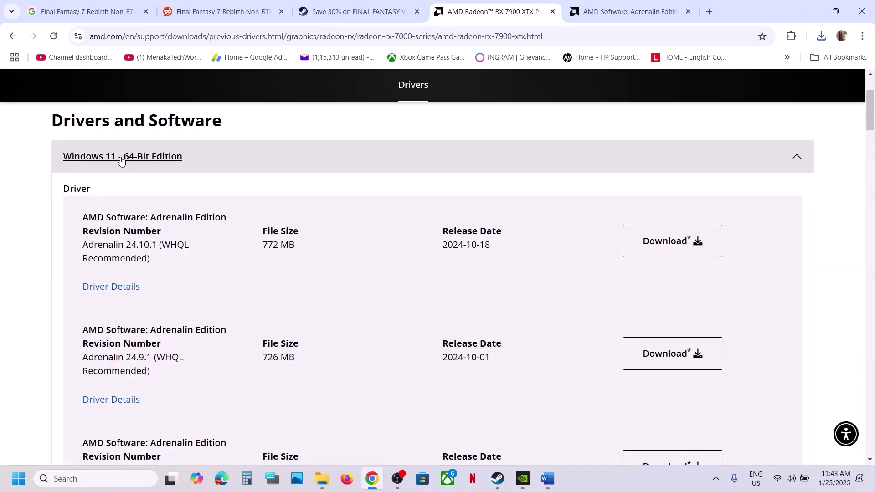
{"action": "scroll", "coordinate": [253, 287], "scroll_direction": "down", "scroll_amount": 2}
{"action": "scroll", "coordinate": [254, 287], "scroll_direction": "down", "scroll_amount": 3}
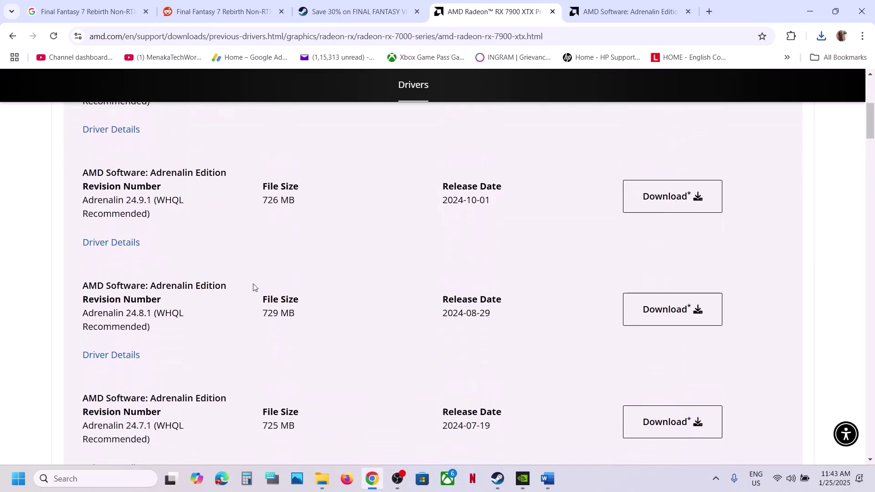
{"action": "left_click_drag", "start_coordinate": [129, 253], "coordinate": [157, 256]}
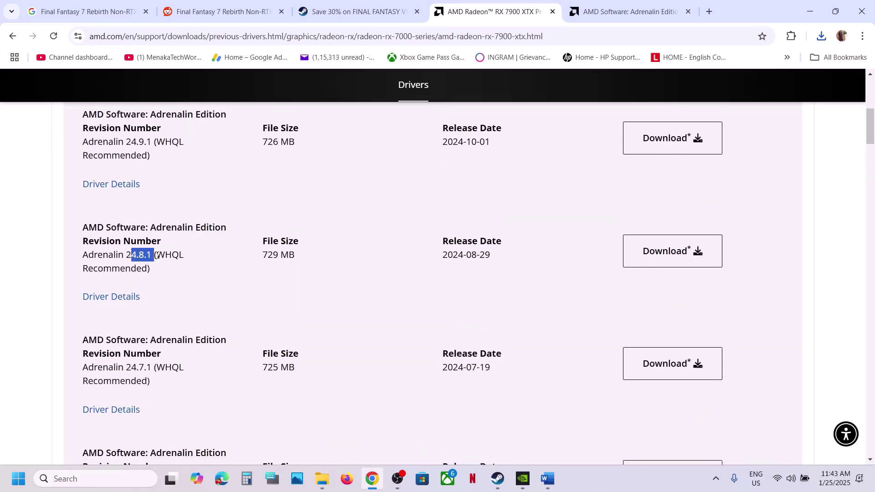
{"action": "scroll", "coordinate": [178, 321], "scroll_direction": "down", "scroll_amount": 1}
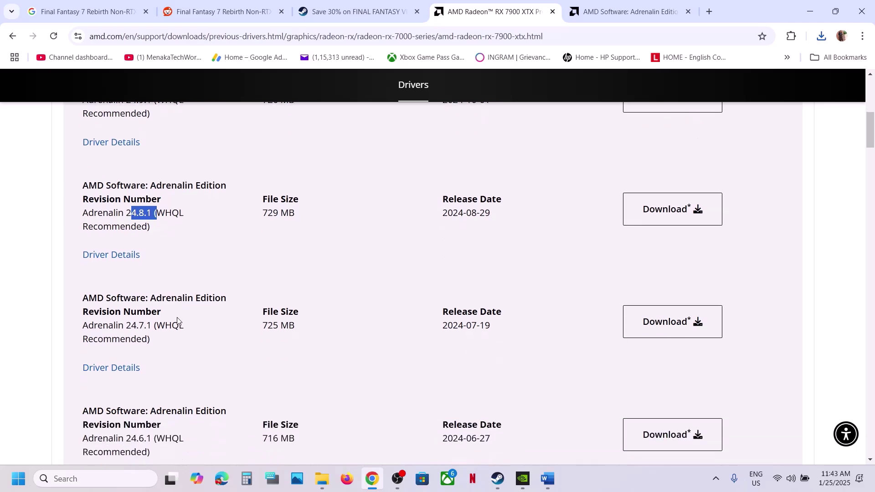
{"action": "left_click_drag", "start_coordinate": [122, 326], "coordinate": [140, 326]}
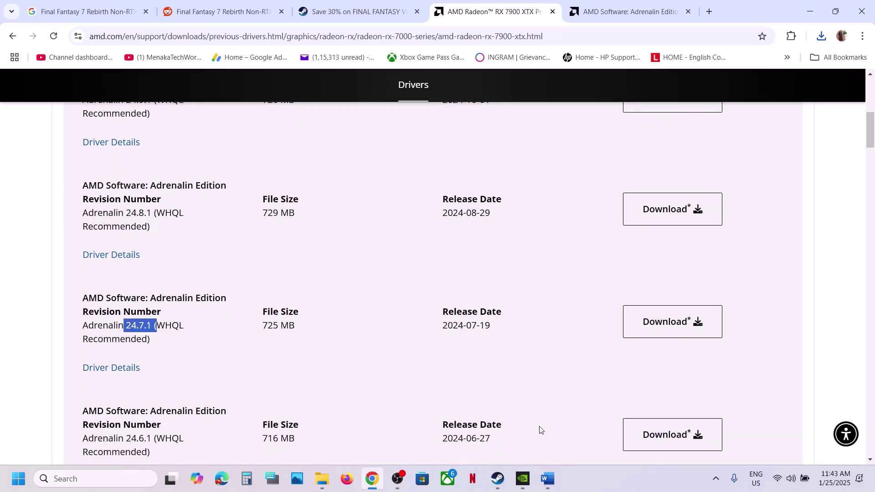
Return to the Word document and read Step 14 about verifying the game files.
{"action": "left_click", "coordinate": [547, 477]}
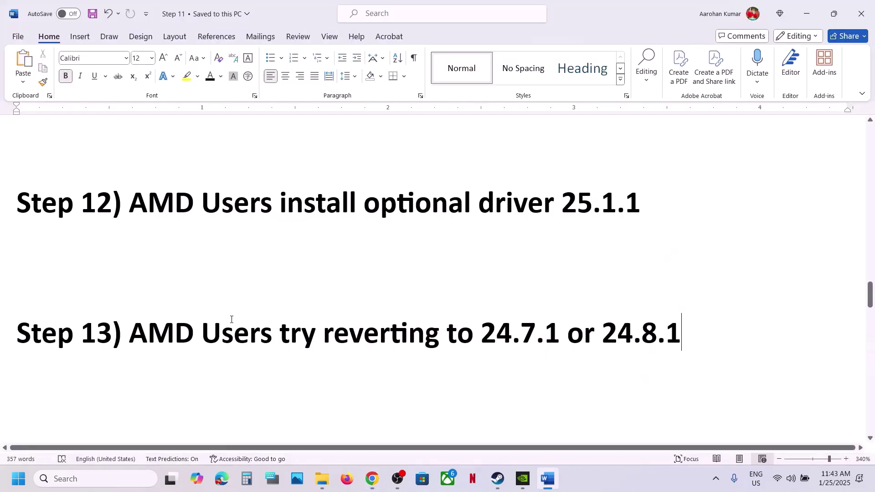
{"action": "scroll", "coordinate": [232, 320], "scroll_direction": "down", "scroll_amount": 5}
{"action": "left_click_drag", "start_coordinate": [130, 267], "coordinate": [400, 266]}
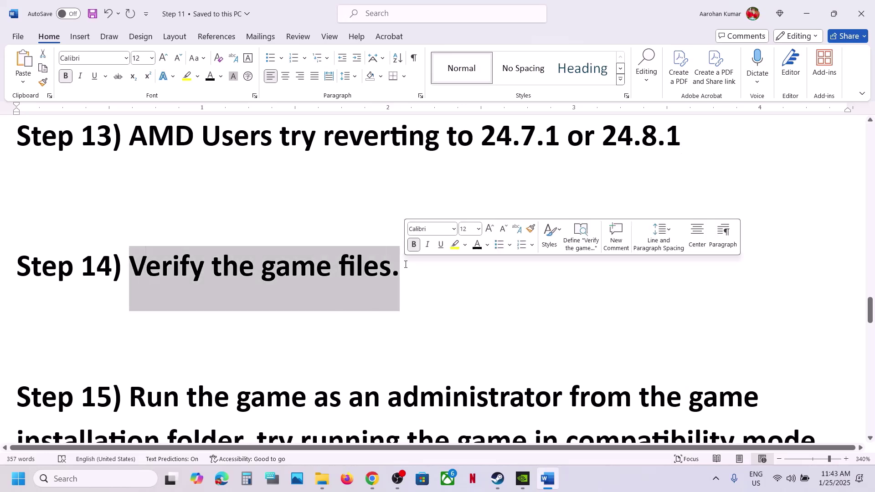
In Steam, view the file integrity verification option in the Installed Files properties of FINAL FANTASY VII REBIRTH, and close the properties.
{"action": "key", "text": "alt+Tab"}
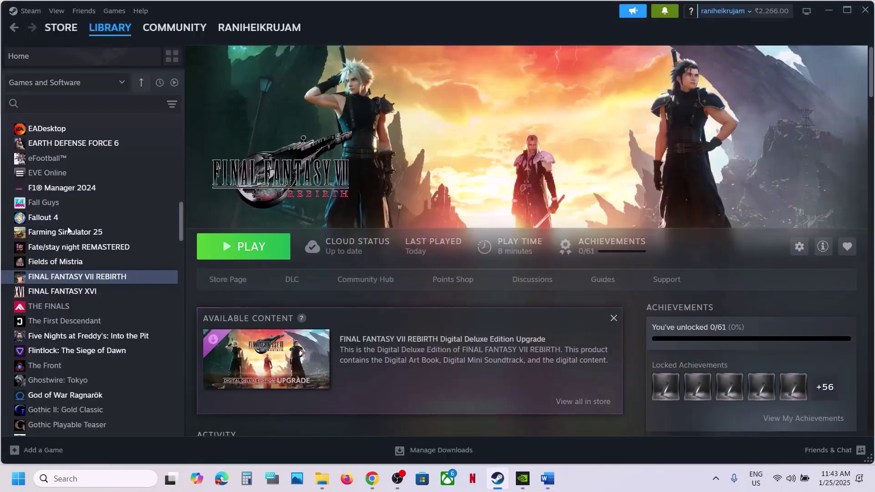
{"action": "right_click", "coordinate": [56, 278]}
{"action": "left_click", "coordinate": [96, 367]}
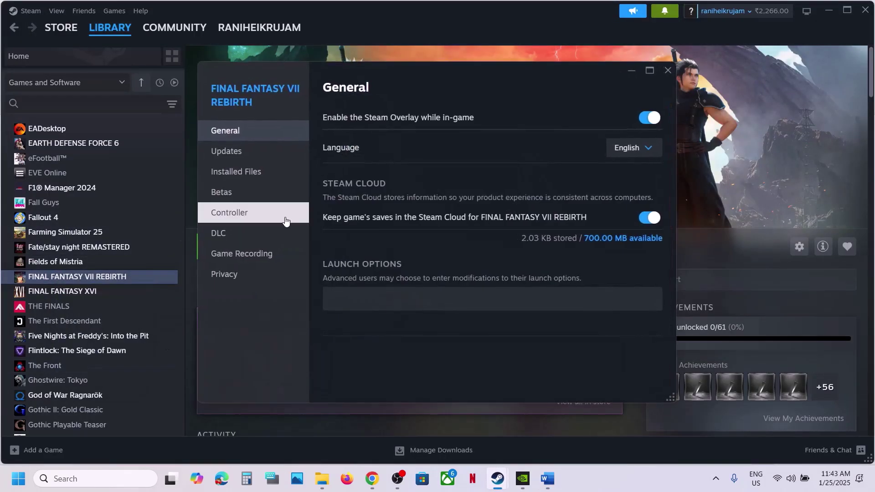
{"action": "left_click", "coordinate": [246, 172]}
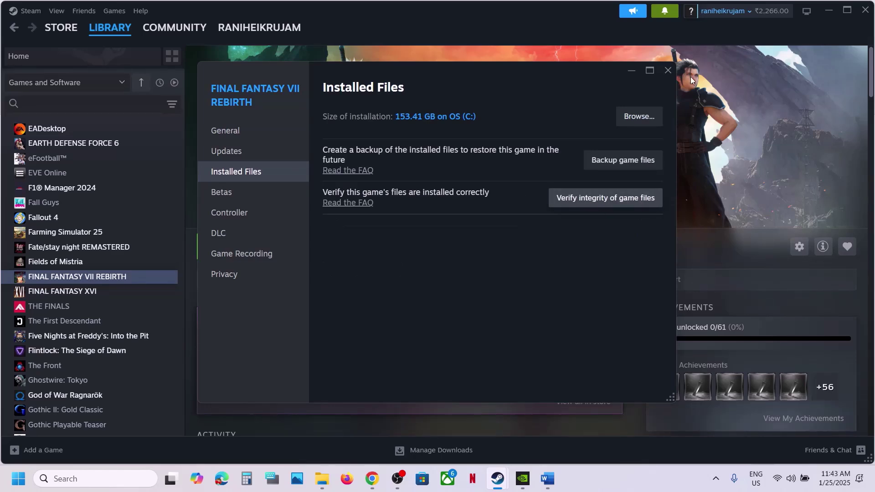
{"action": "left_click", "coordinate": [669, 70]}
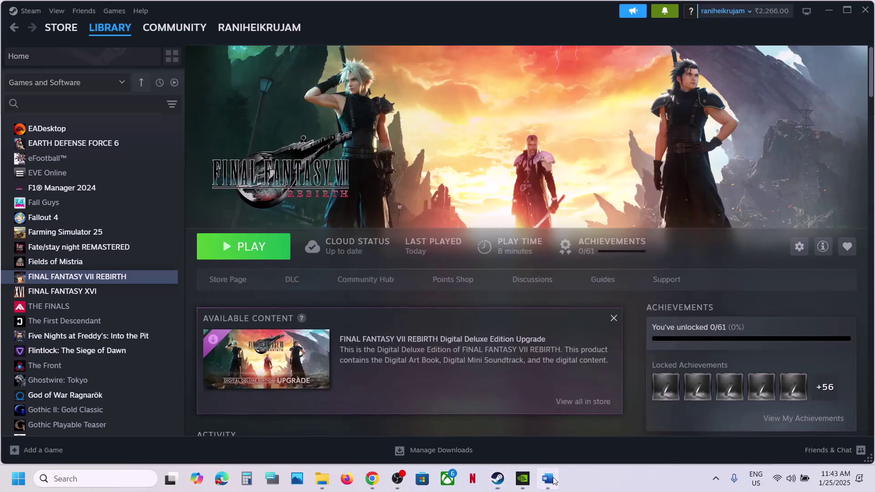
Return to the Word document and read Step 15 about running the game as an administrator from its installation folder.
{"action": "left_click", "coordinate": [548, 479]}
{"action": "scroll", "coordinate": [336, 353], "scroll_direction": "down", "scroll_amount": 3}
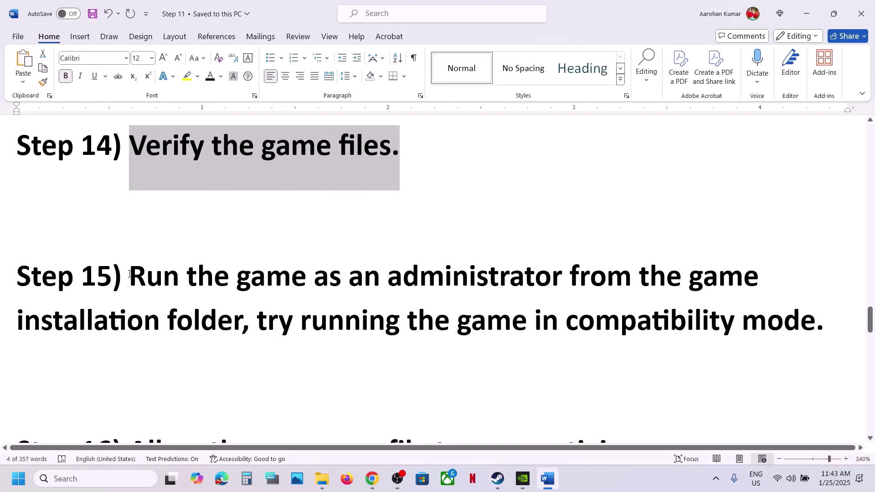
{"action": "left_click_drag", "start_coordinate": [129, 273], "coordinate": [249, 337]}
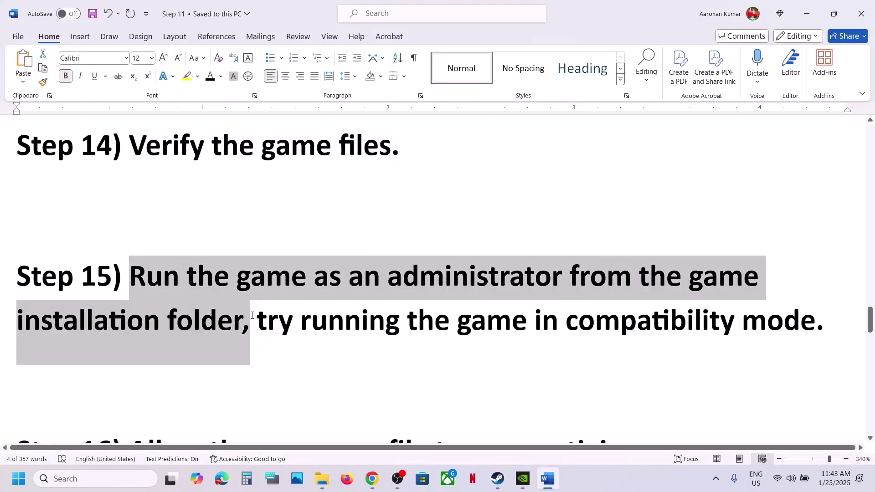
From Steam, open the FINAL FANTASY VII REBIRTH installation folder and view the available actions for the ff7rebirth application.
{"action": "left_click", "coordinate": [504, 483]}
{"action": "right_click", "coordinate": [101, 278]}
{"action": "mouse_move", "coordinate": [147, 336]}
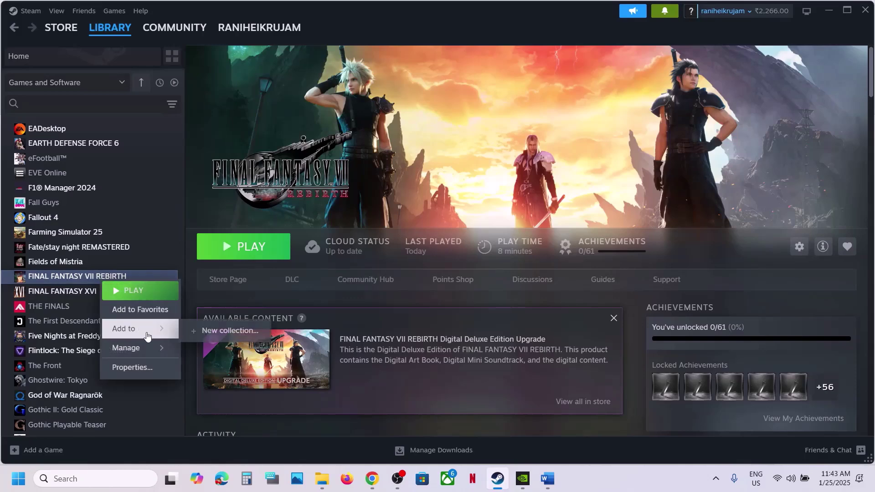
{"action": "left_click", "coordinate": [223, 371]}
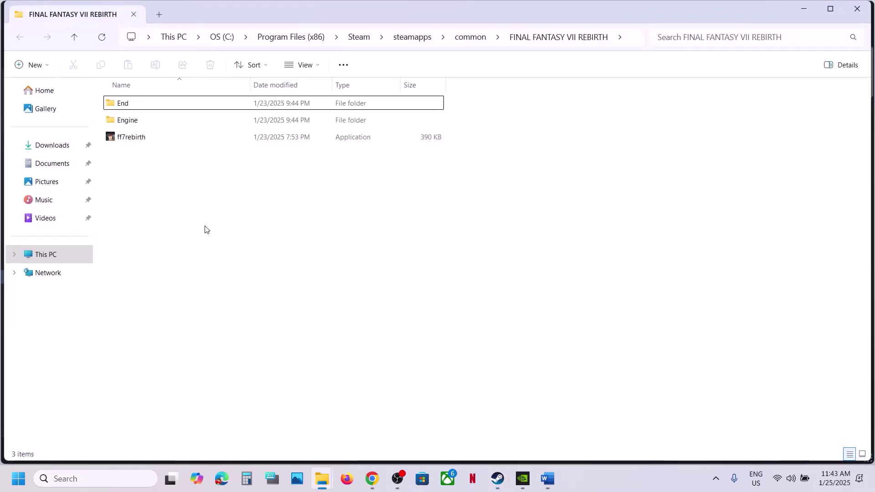
{"action": "left_click", "coordinate": [146, 139]}
{"action": "right_click", "coordinate": [145, 140]}
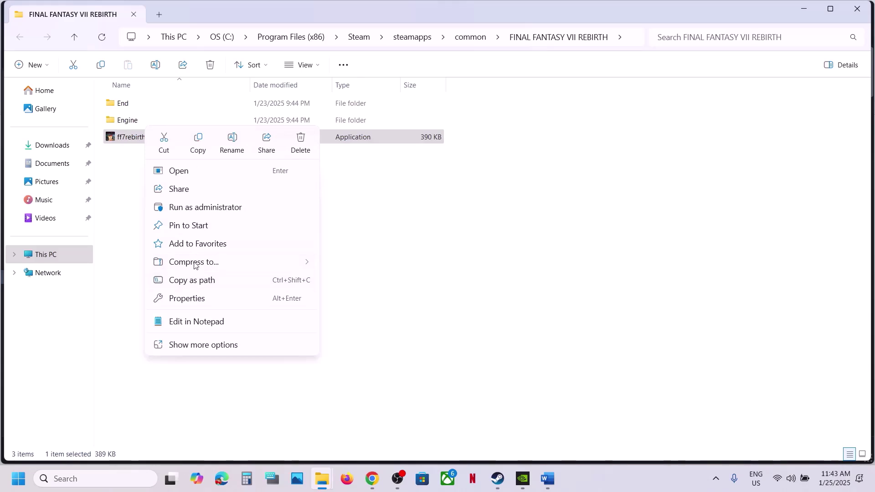
{"action": "left_click_drag", "start_coordinate": [131, 223], "coordinate": [127, 103]}
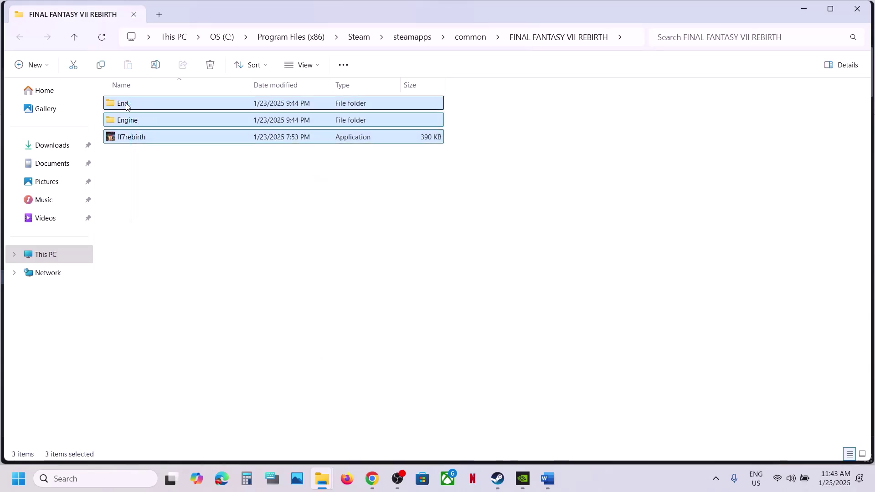
Open the Win64 folder inside the game's End and Binaries folders.
{"action": "left_click", "coordinate": [136, 107]}
{"action": "double_click", "coordinate": [136, 108]}
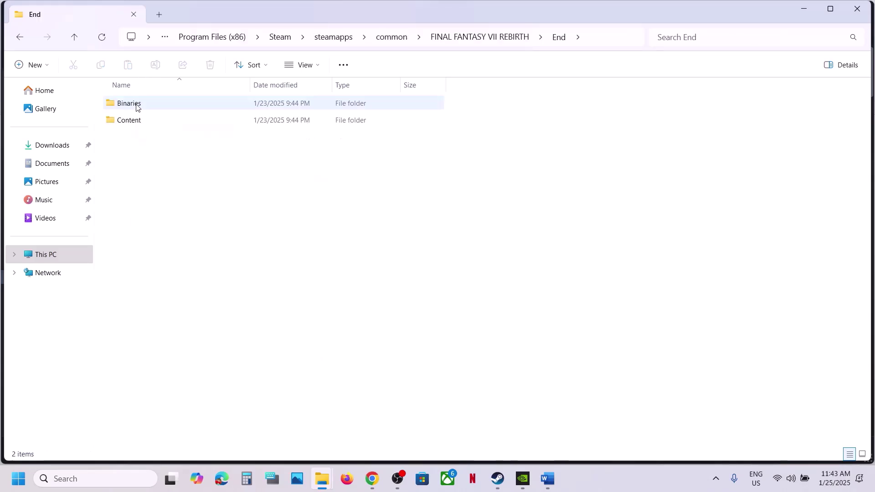
{"action": "double_click", "coordinate": [136, 107]}
{"action": "double_click", "coordinate": [136, 107]}
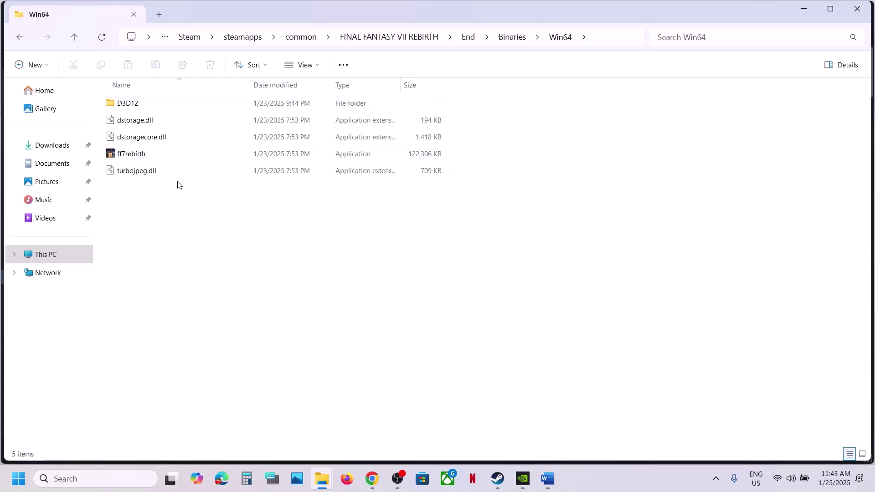
Set the ff7rebirth_ application to run as an administrator in its compatibility properties, and apply the change.
{"action": "left_click", "coordinate": [129, 160]}
{"action": "right_click", "coordinate": [129, 159]}
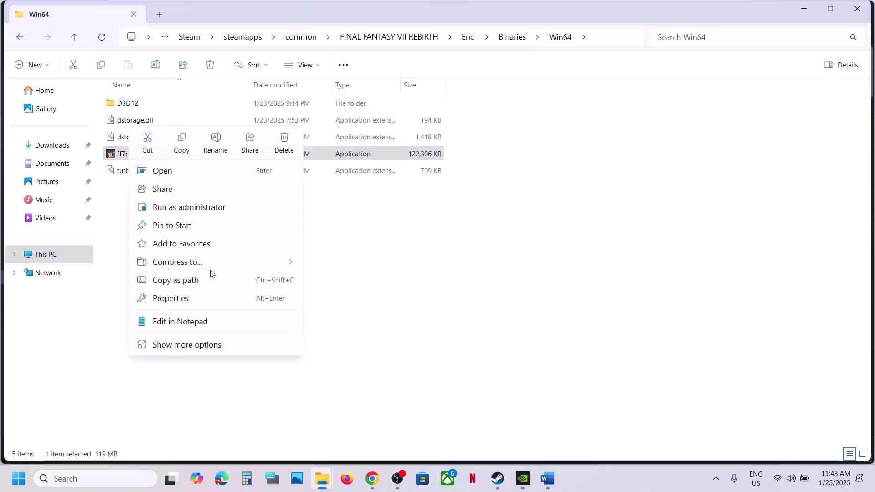
{"action": "left_click", "coordinate": [182, 297]}
{"action": "left_click", "coordinate": [242, 178]}
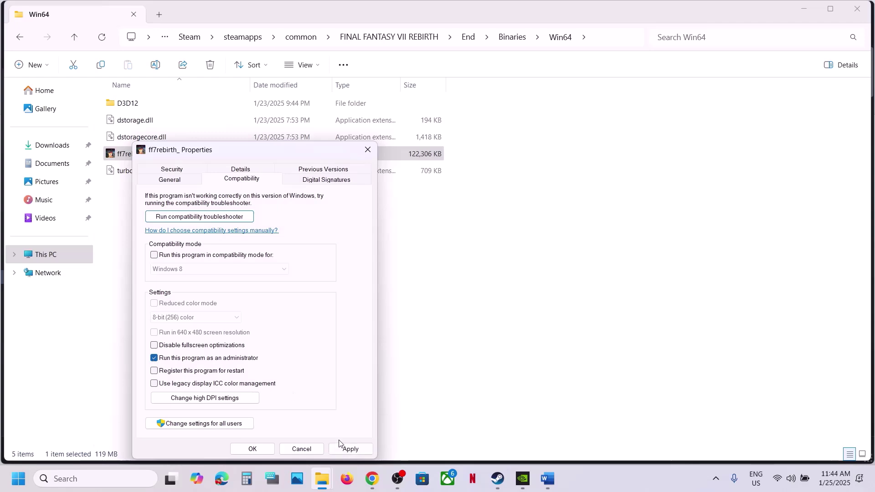
{"action": "left_click", "coordinate": [350, 448]}
{"action": "left_click", "coordinate": [252, 448]}
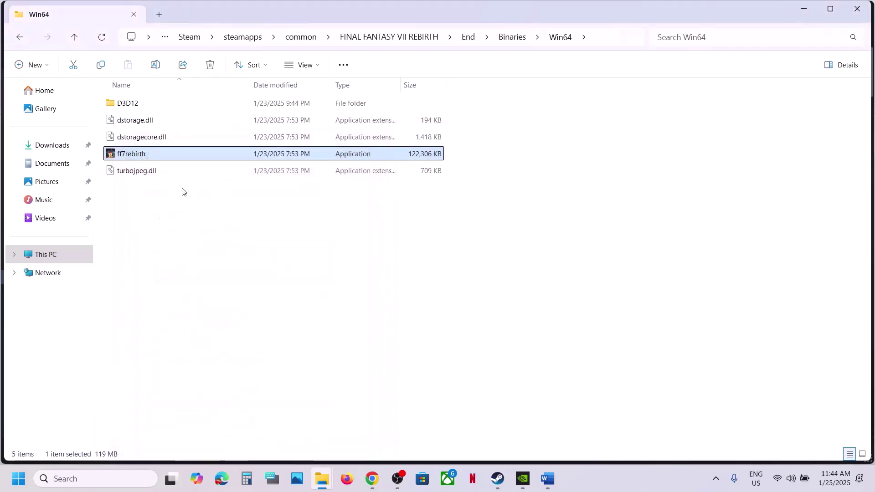
Set ff7rebirth_ to run in Windows 7 compatibility mode with fullscreen optimizations disabled, and apply the changes.
{"action": "right_click", "coordinate": [158, 154]}
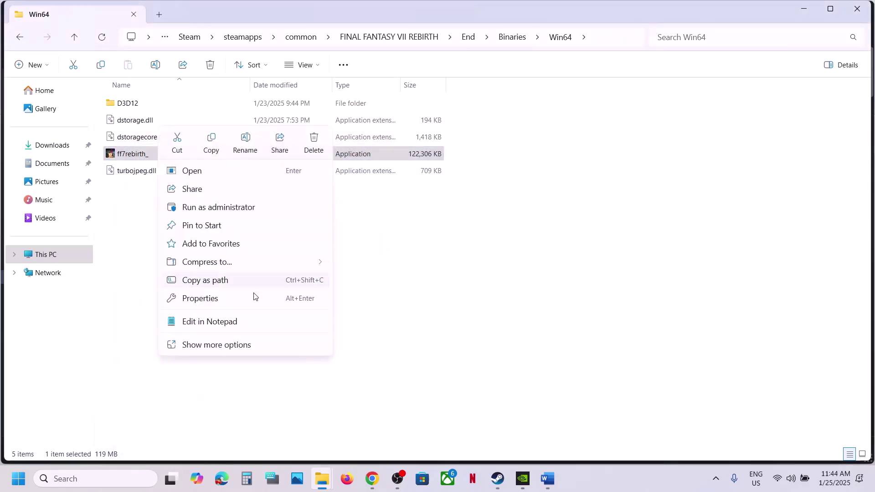
{"action": "left_click", "coordinate": [228, 298]}
{"action": "left_click", "coordinate": [269, 178]}
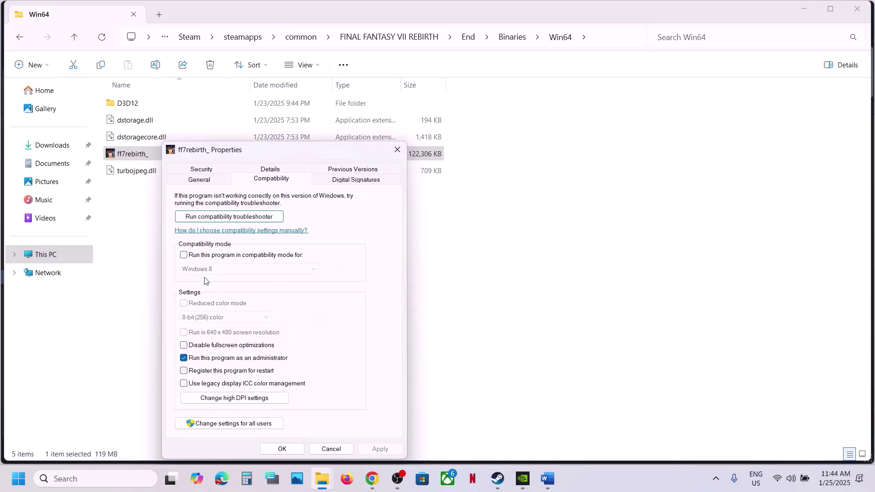
{"action": "left_click", "coordinate": [184, 255]}
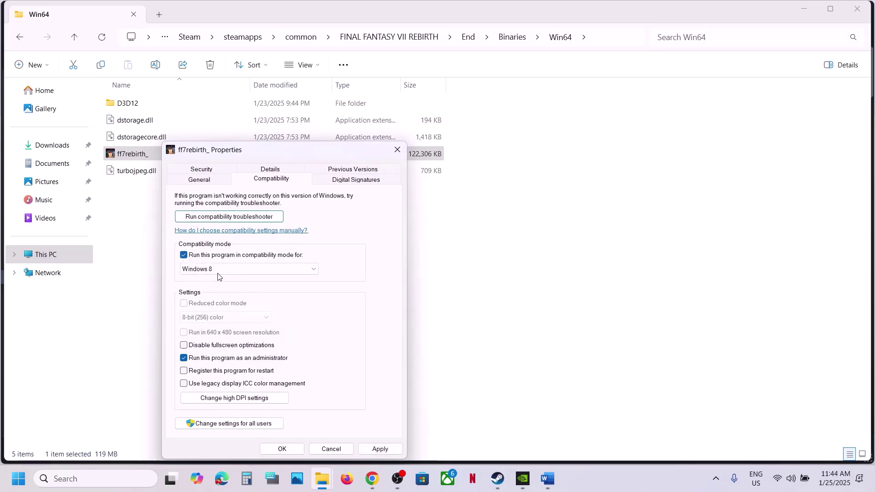
{"action": "left_click", "coordinate": [381, 449]}
{"action": "left_click", "coordinate": [223, 269]}
{"action": "left_click", "coordinate": [217, 307]}
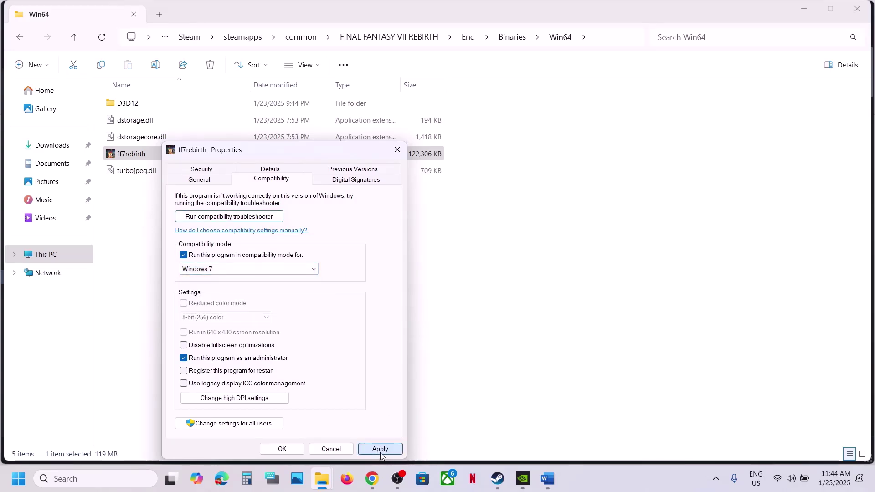
{"action": "left_click", "coordinate": [380, 449]}
{"action": "left_click", "coordinate": [371, 450]}
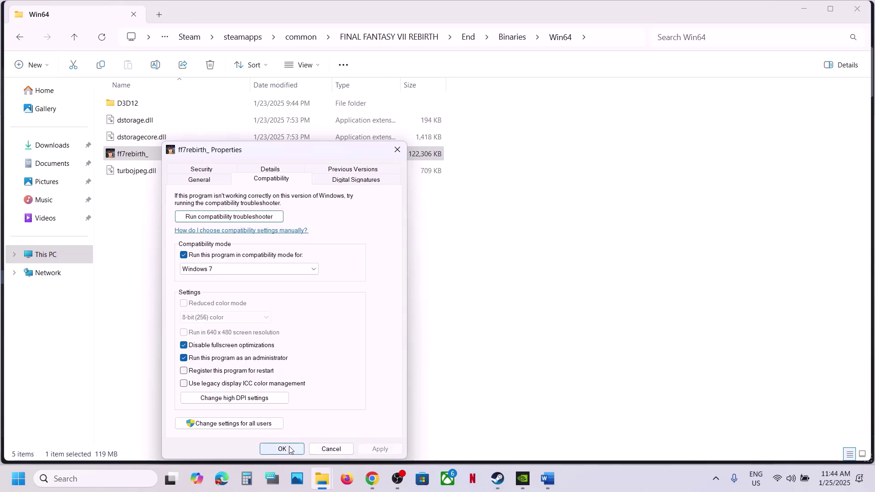
Turn off compatibility mode, disabled fullscreen optimizations and running as administrator for ff7rebirth_, then apply and close its properties.
{"action": "left_click", "coordinate": [184, 255]}
{"action": "left_click", "coordinate": [184, 345]}
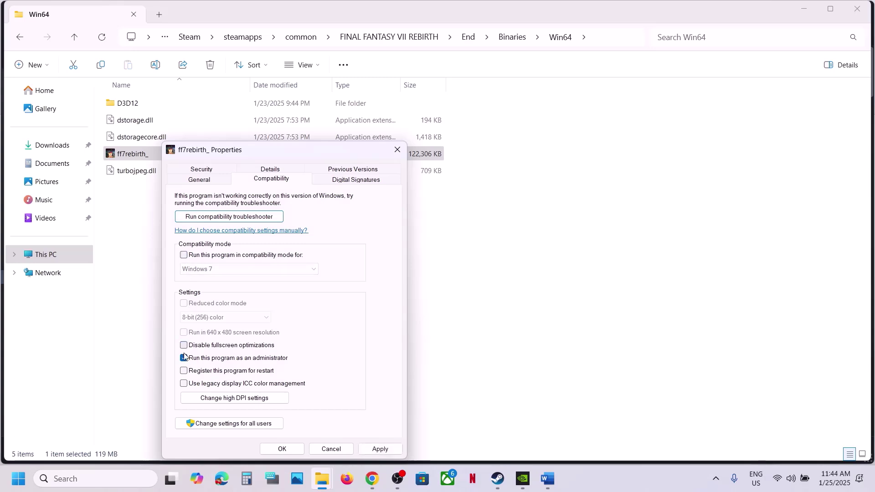
{"action": "left_click", "coordinate": [184, 358]}
{"action": "left_click", "coordinate": [380, 449]}
{"action": "left_click", "coordinate": [282, 448]}
Return to the Word document and read Step 16 about allowing the game exe through the antivirus program, Windows Security and Firewall.
{"action": "left_click", "coordinate": [547, 478]}
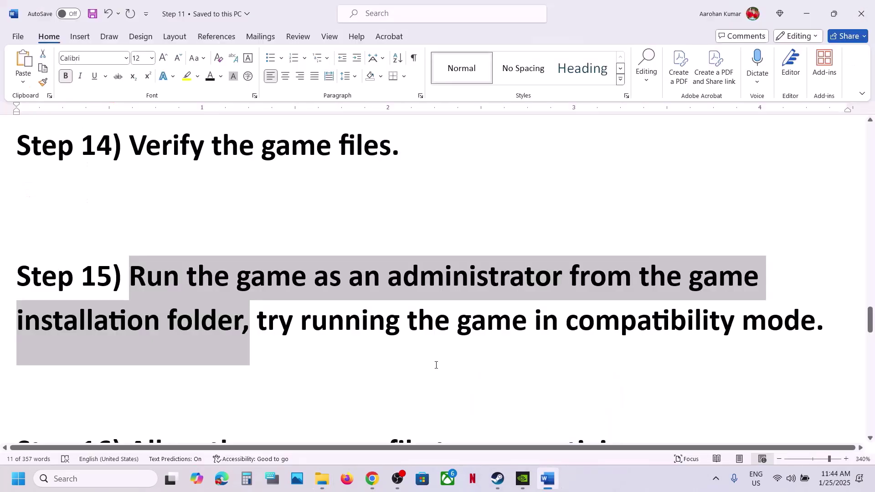
{"action": "scroll", "coordinate": [406, 358], "scroll_direction": "down", "scroll_amount": 2}
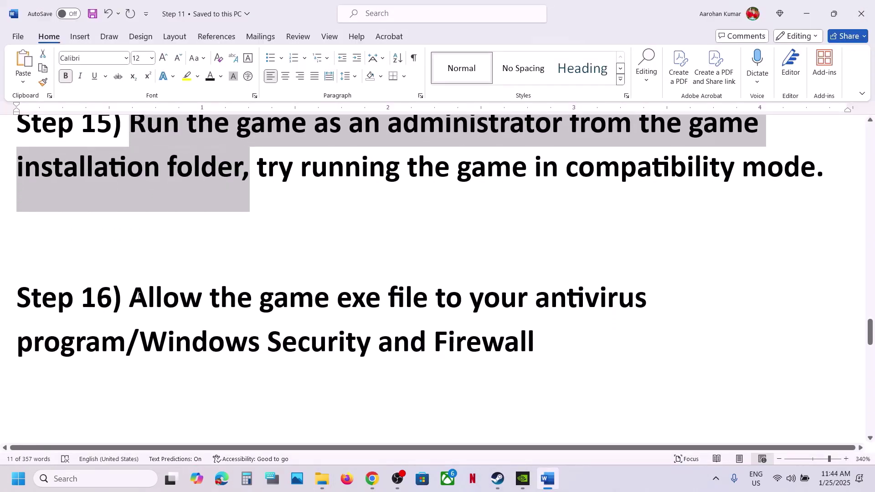
{"action": "left_click_drag", "start_coordinate": [138, 295], "coordinate": [126, 334]}
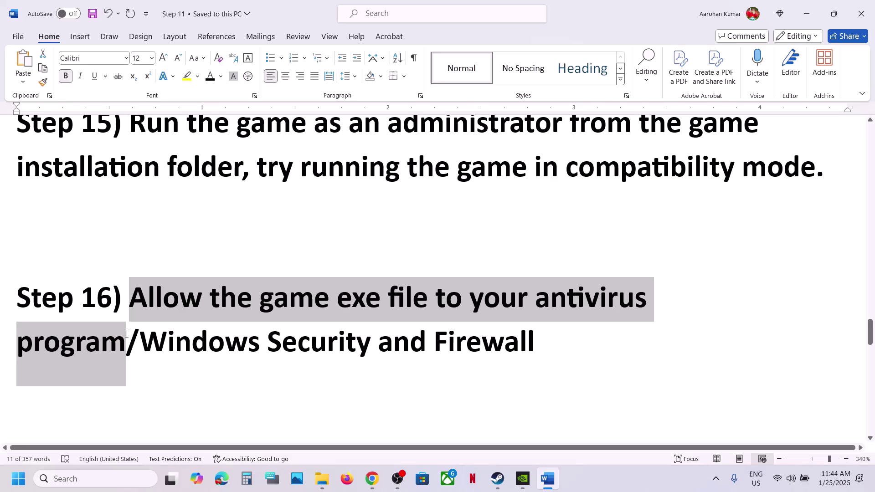
{"action": "left_click_drag", "start_coordinate": [126, 335], "coordinate": [432, 348]}
From Windows Settings, open Windows Security's ransomware protection and show the apps allowed through Controlled folder access.
{"action": "key", "text": "super+i"}
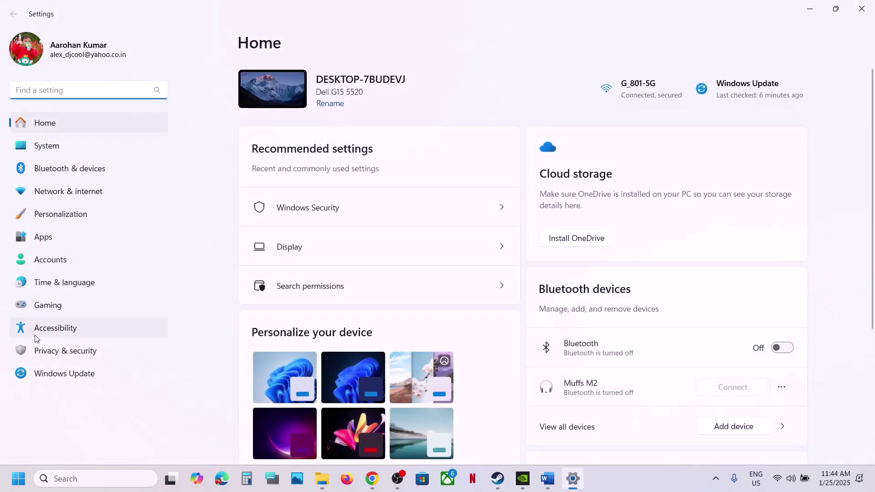
{"action": "left_click", "coordinate": [41, 350]}
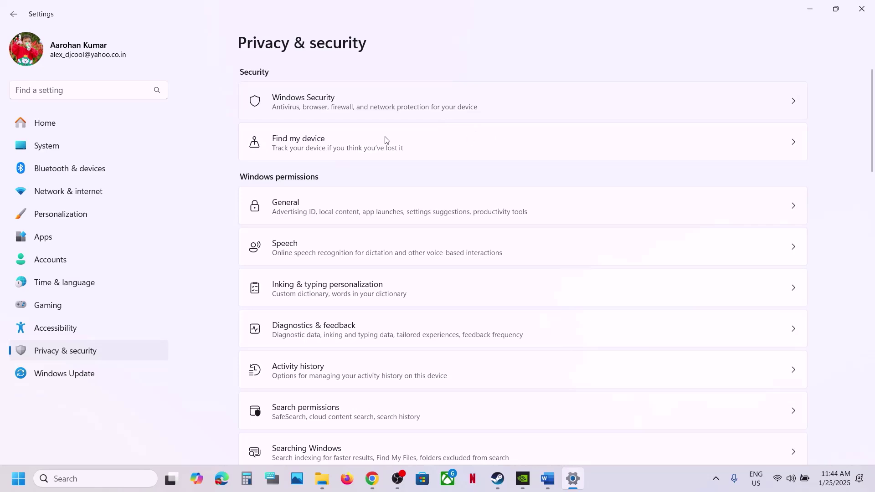
{"action": "left_click", "coordinate": [385, 114]}
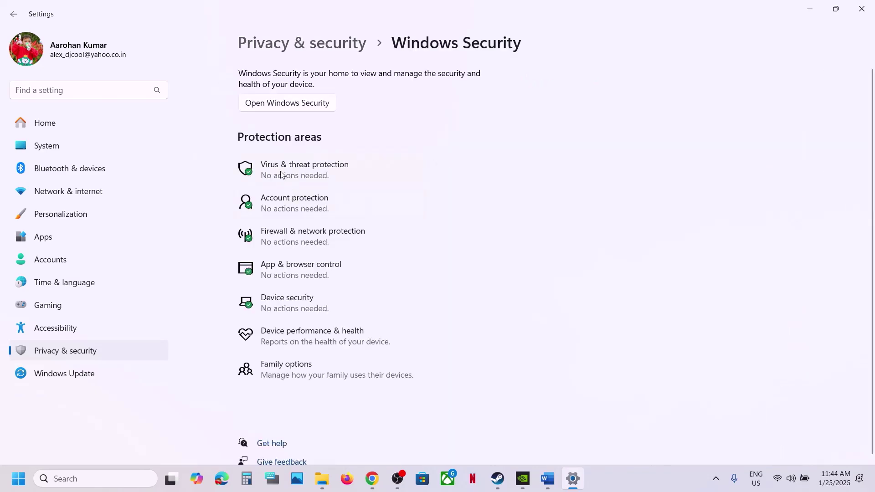
{"action": "left_click", "coordinate": [281, 172]}
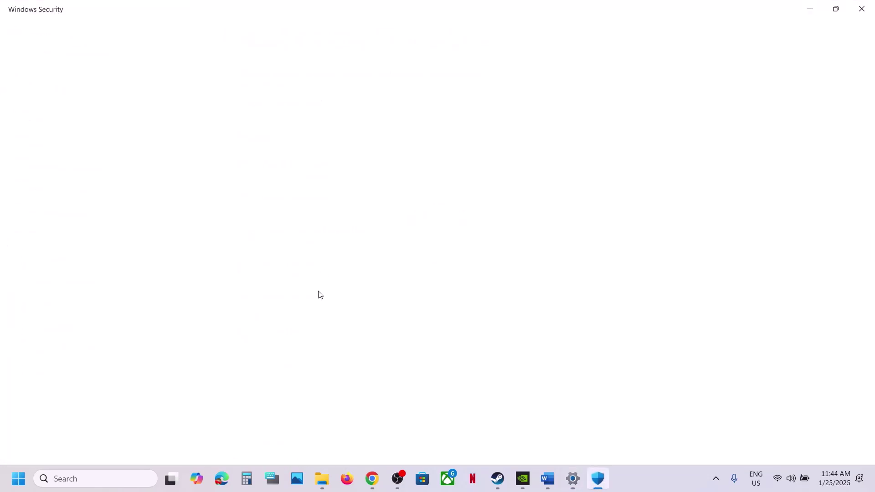
{"action": "scroll", "coordinate": [296, 365], "scroll_direction": "down", "scroll_amount": 2}
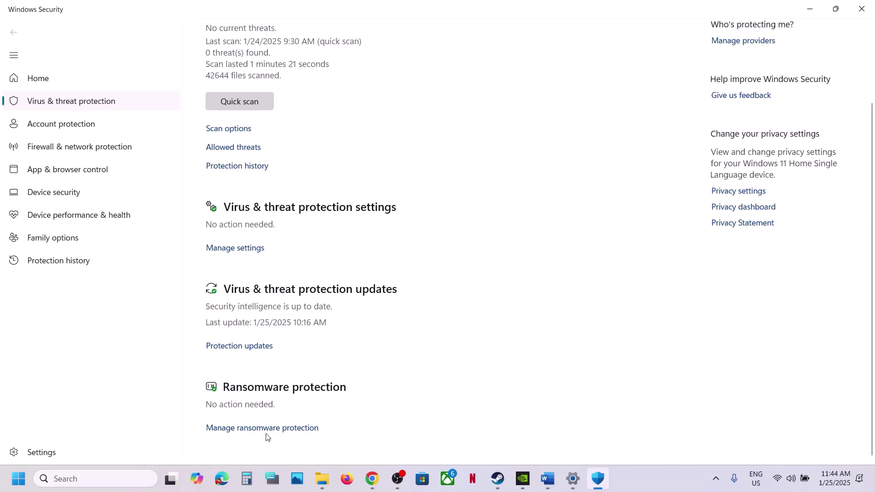
{"action": "left_click", "coordinate": [265, 429]}
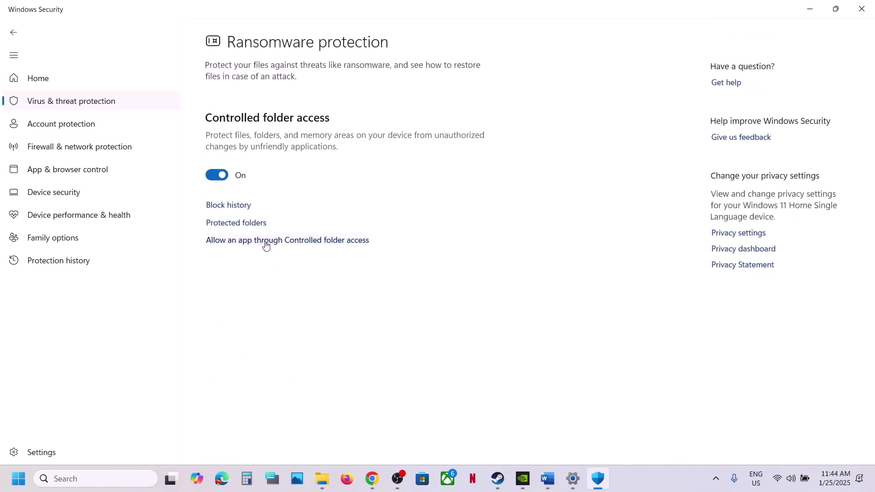
{"action": "left_click", "coordinate": [279, 241]}
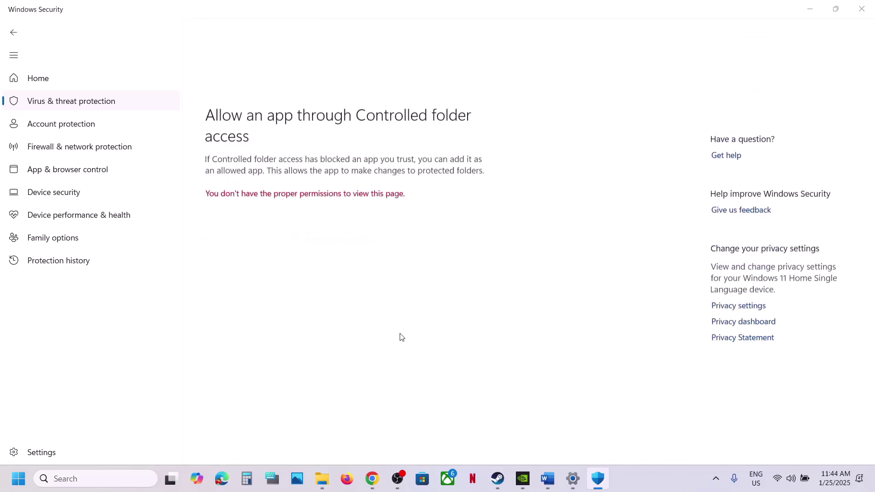
{"action": "scroll", "coordinate": [283, 113], "scroll_direction": "down", "scroll_amount": 2}
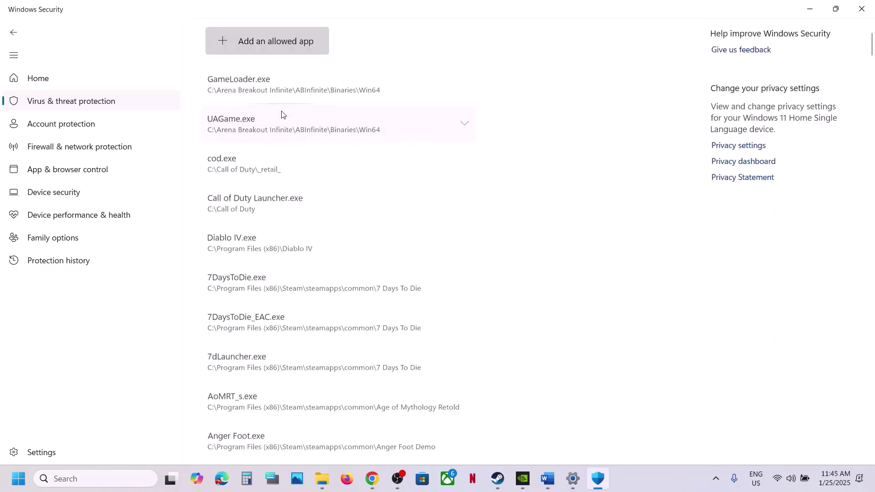
Allow the ff7rebirth application from the FINAL FANTASY VII REBIRTH folder through Controlled folder access.
{"action": "left_click", "coordinate": [285, 43]}
{"action": "left_click", "coordinate": [285, 84]}
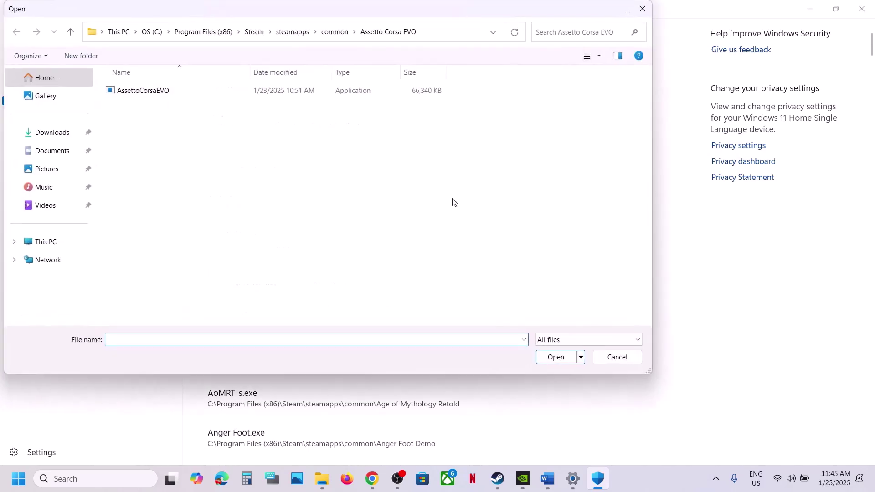
{"action": "left_click", "coordinate": [328, 33]}
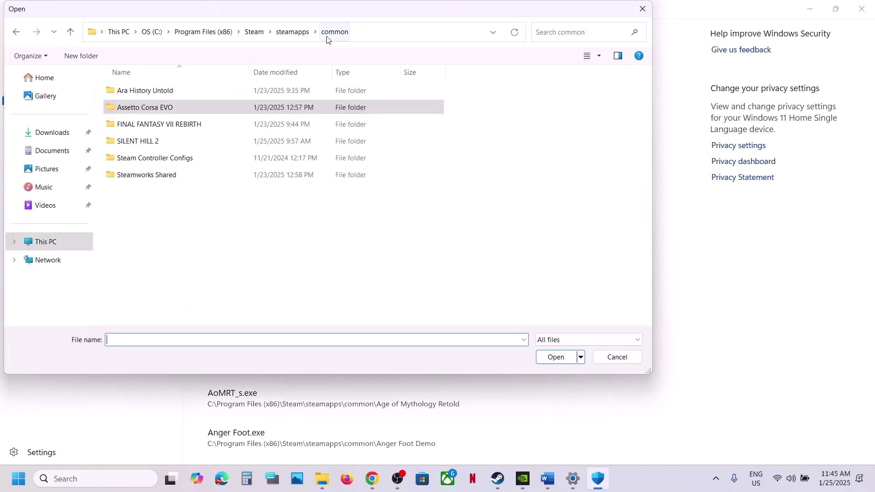
{"action": "double_click", "coordinate": [151, 121]}
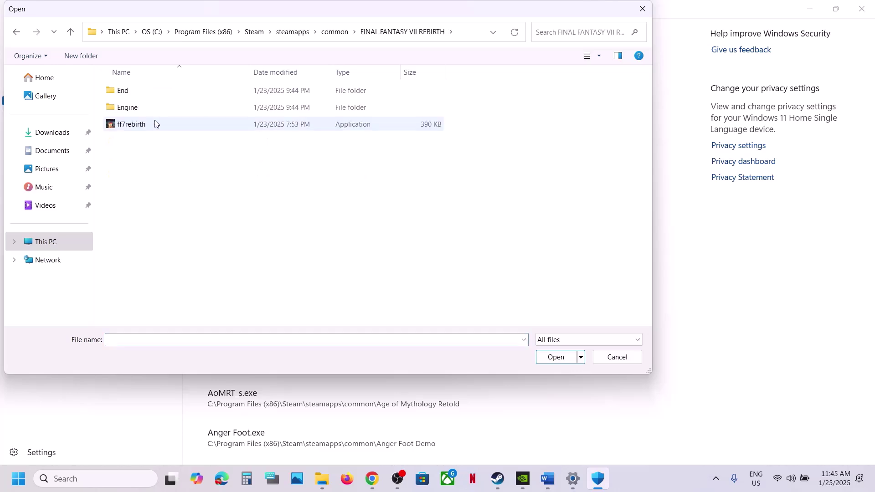
{"action": "left_click", "coordinate": [135, 127]}
{"action": "left_click", "coordinate": [557, 357]}
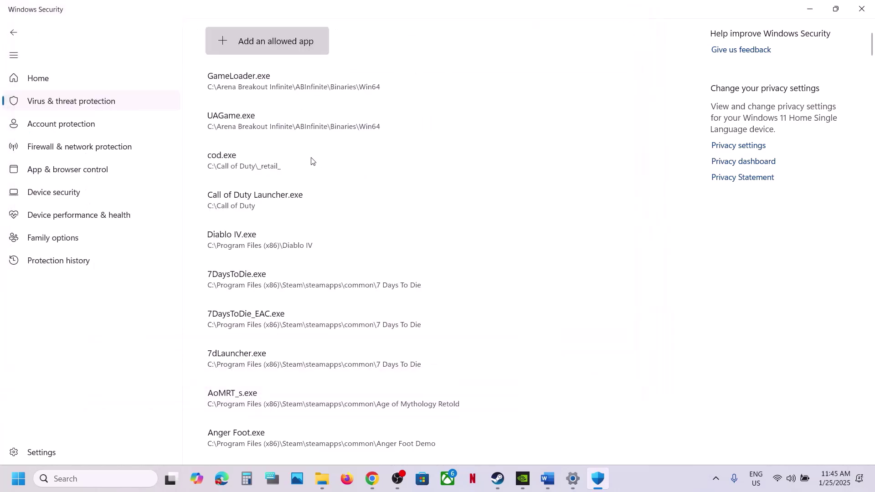
Allow the ff7rebirth_ application from the game's End\Binaries\Win64 folder through Controlled folder access.
{"action": "left_click", "coordinate": [267, 47]}
{"action": "left_click", "coordinate": [271, 82]}
{"action": "double_click", "coordinate": [154, 93]}
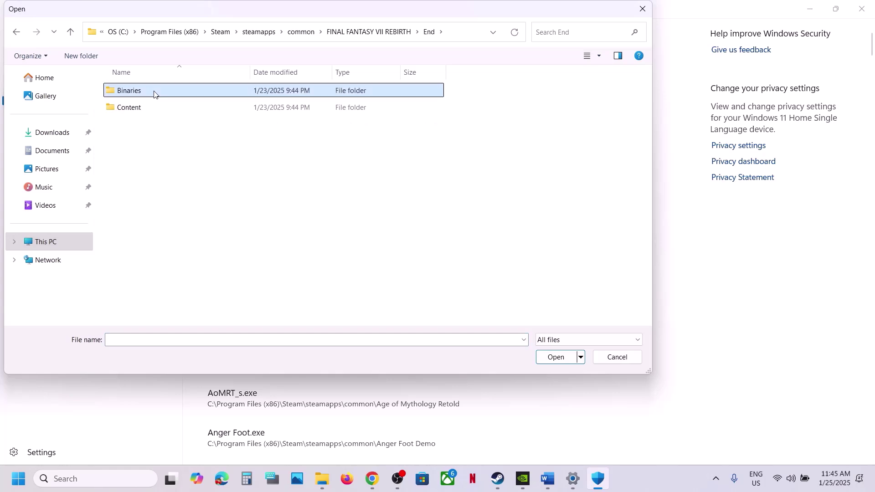
{"action": "double_click", "coordinate": [154, 93]}
{"action": "double_click", "coordinate": [154, 92]}
{"action": "left_click", "coordinate": [168, 111]}
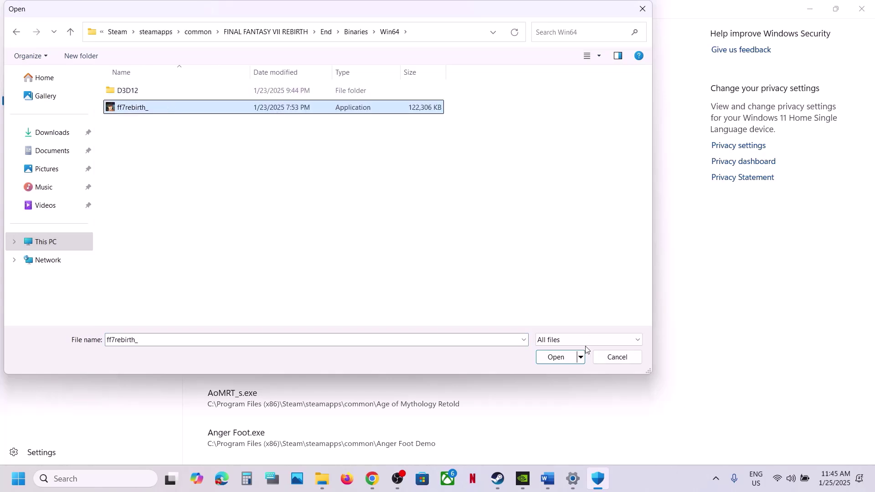
{"action": "left_click", "coordinate": [555, 358]}
Open Windows Defender Firewall's allowed apps list from Control Panel and unlock its settings for changes.
{"action": "left_click", "coordinate": [141, 479]}
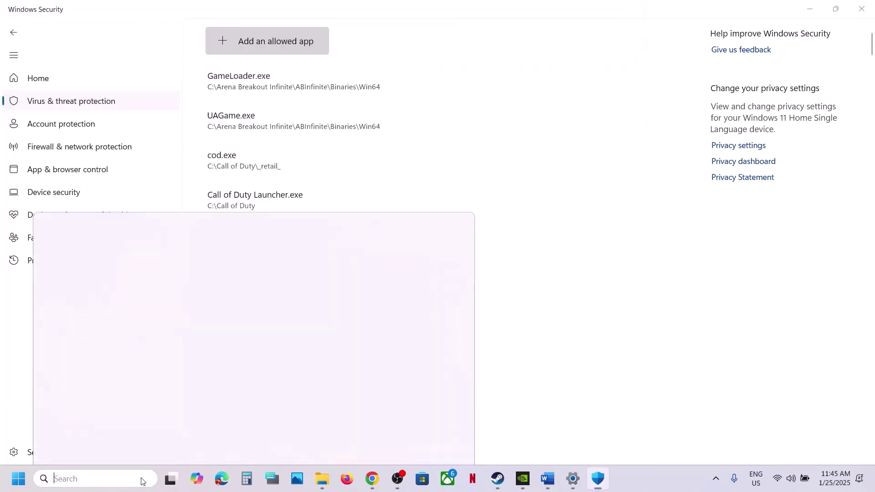
{"action": "type", "text": "ontrol"}
{"action": "key", "text": "Return"}
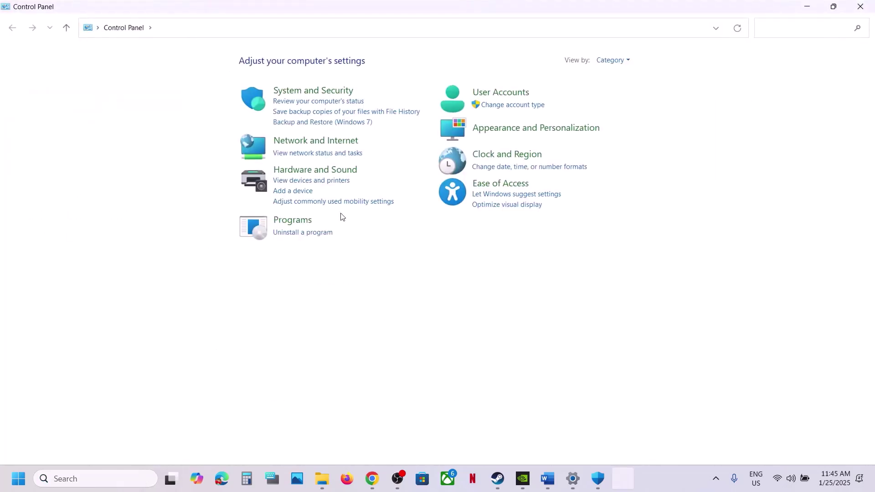
{"action": "left_click", "coordinate": [313, 90]}
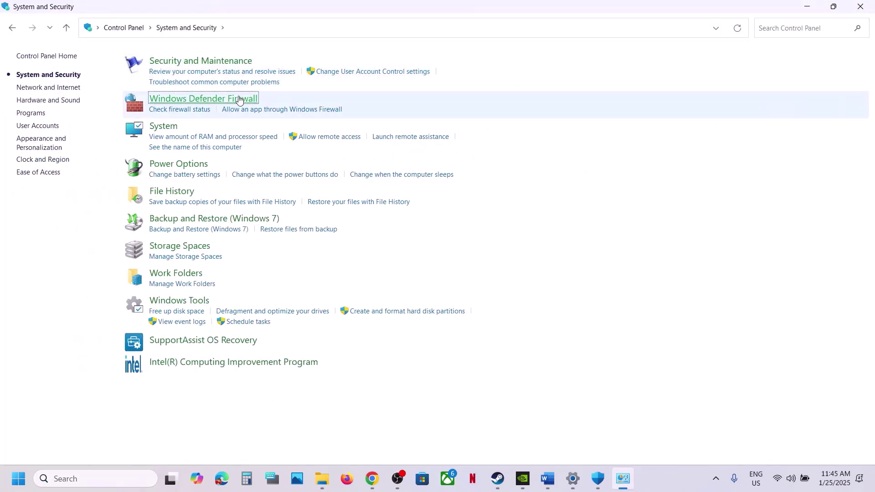
{"action": "left_click", "coordinate": [157, 95]}
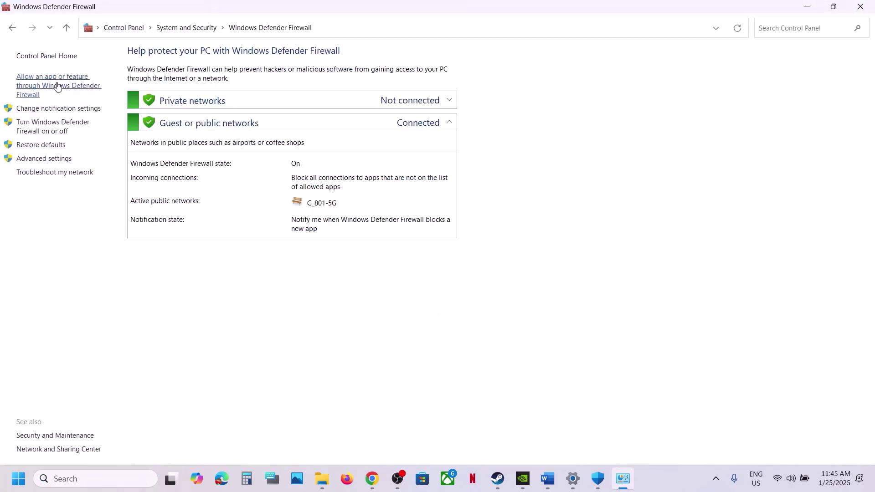
{"action": "left_click", "coordinate": [56, 87]}
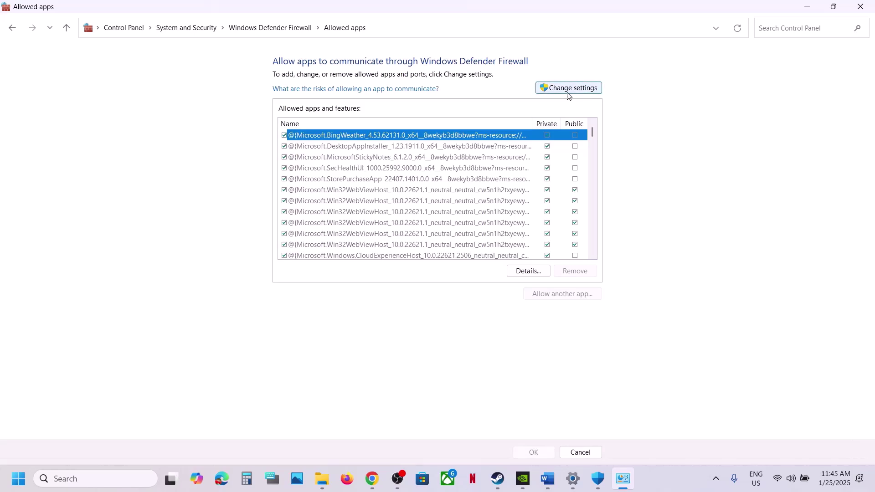
{"action": "left_click", "coordinate": [565, 89]}
Try to add the ff7rebirth application from the FINAL FANTASY VII REBIRTH folder to the firewall's allowed apps.
{"action": "left_click", "coordinate": [561, 296]}
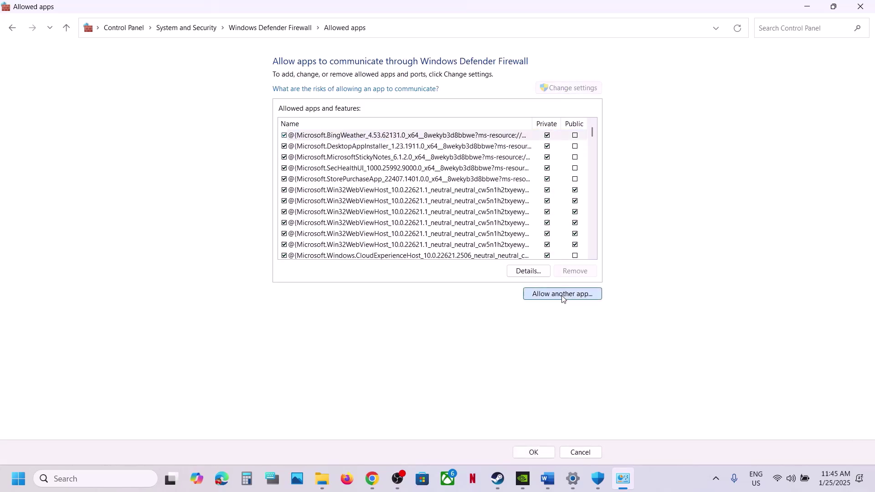
{"action": "left_click", "coordinate": [513, 292]}
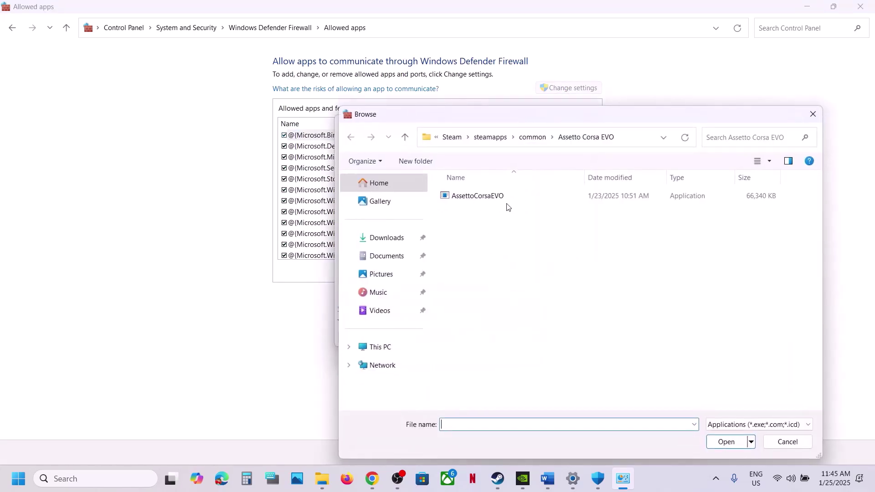
{"action": "left_click", "coordinate": [520, 139]}
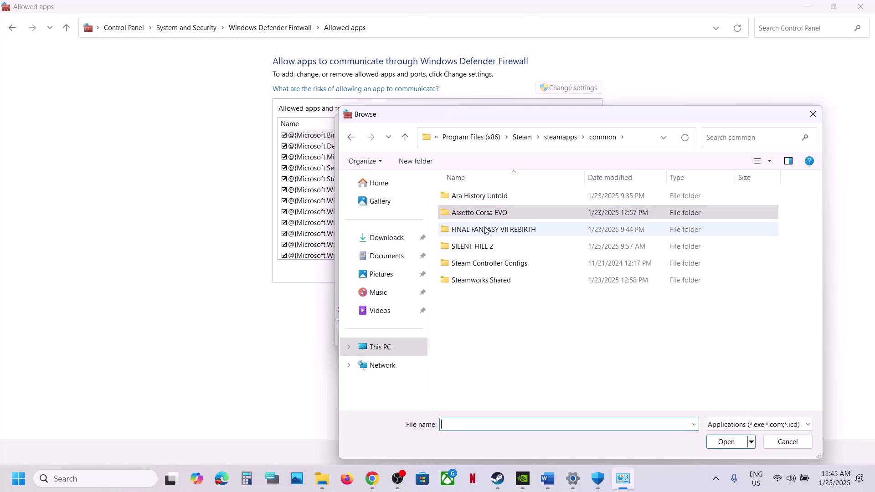
{"action": "double_click", "coordinate": [487, 231]}
{"action": "left_click", "coordinate": [466, 230]}
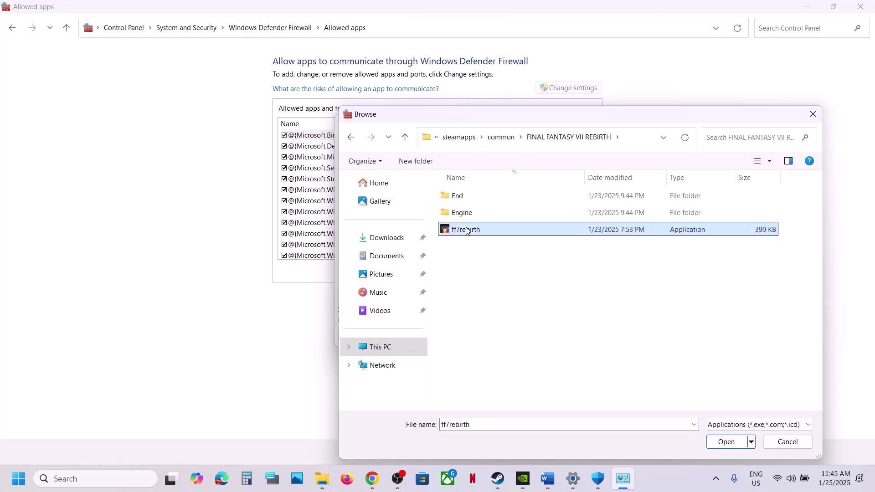
{"action": "left_click", "coordinate": [728, 441]}
{"action": "left_click", "coordinate": [473, 338]}
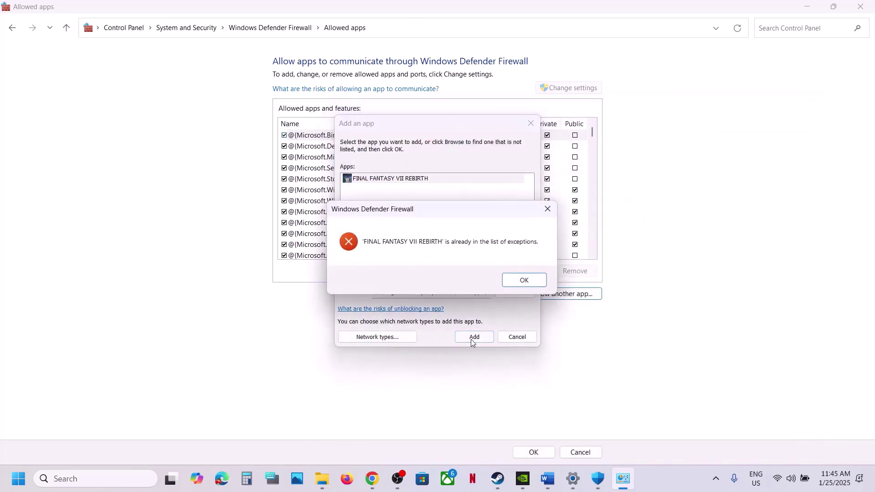
{"action": "left_click", "coordinate": [503, 285]}
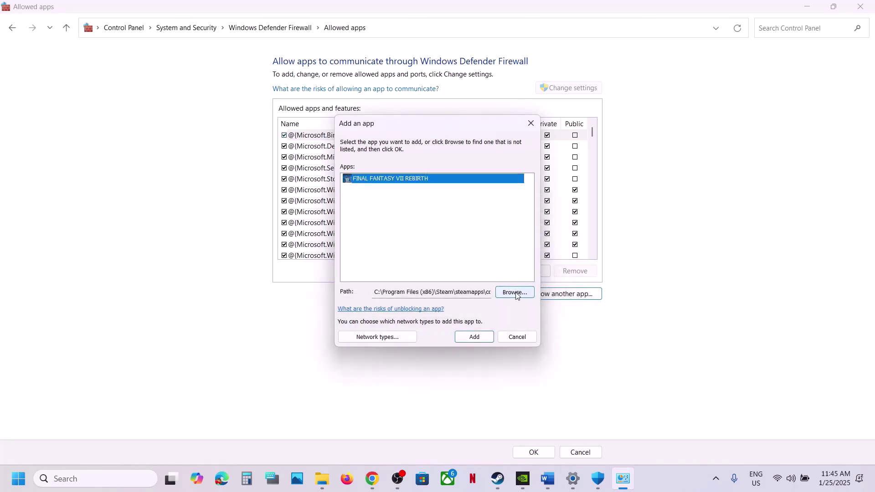
Add the ff7rebirth_ application from the game's End\Binaries\Win64 folder to the firewall's allowed apps, and close the settings windows.
{"action": "left_click", "coordinate": [516, 294]}
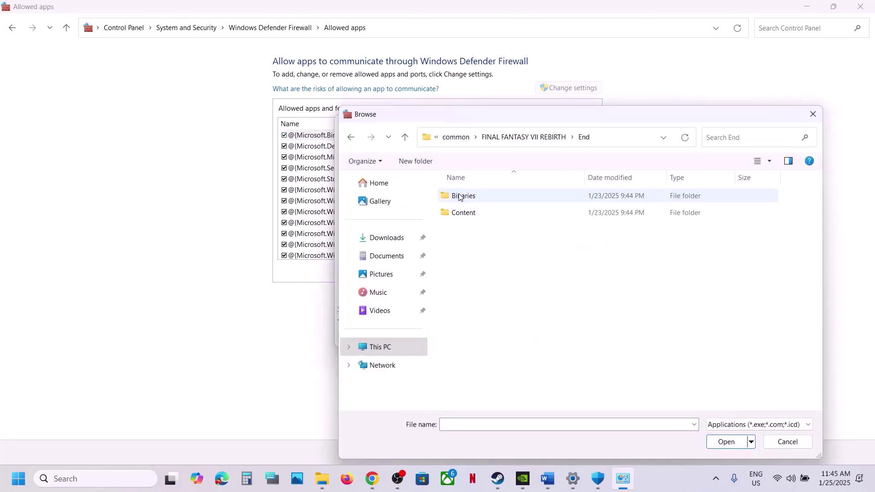
{"action": "double_click", "coordinate": [459, 197]}
{"action": "double_click", "coordinate": [459, 197]}
{"action": "left_click", "coordinate": [492, 215]}
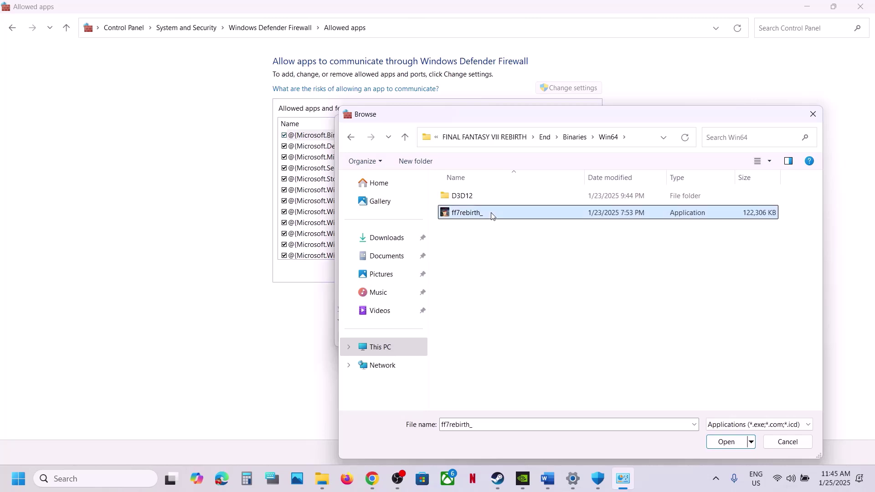
{"action": "left_click", "coordinate": [750, 442]}
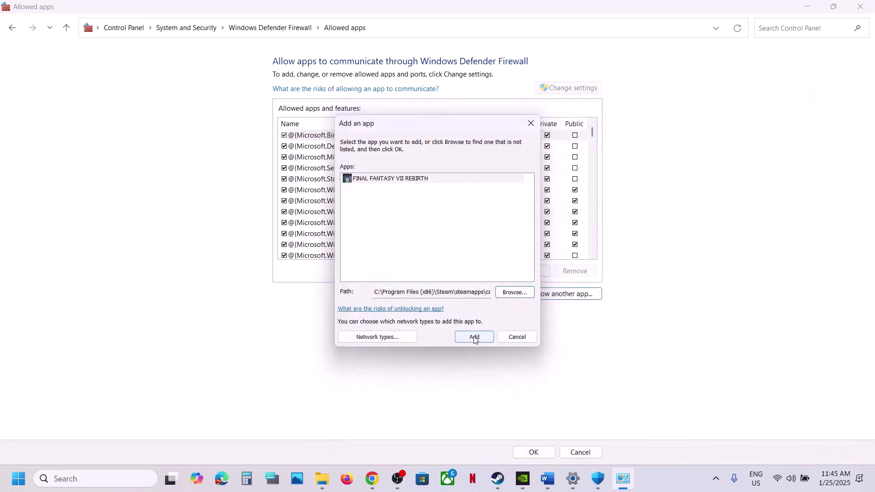
{"action": "left_click", "coordinate": [474, 337]}
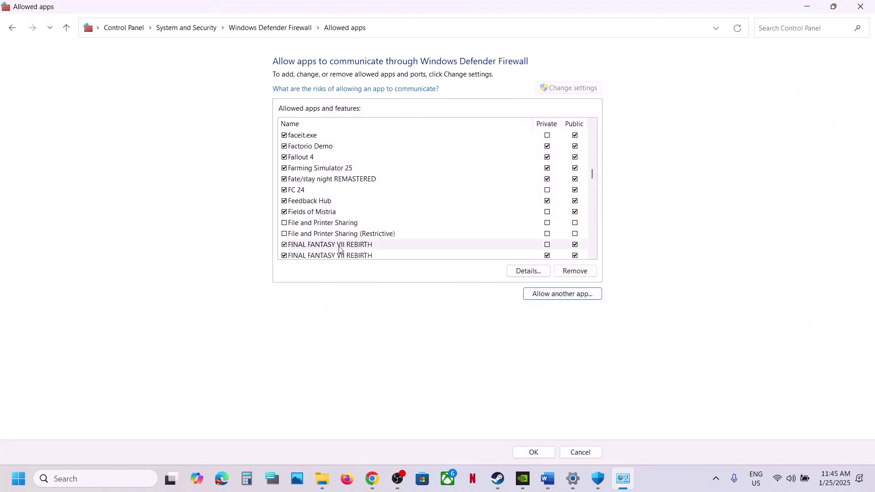
{"action": "left_click", "coordinate": [339, 246]}
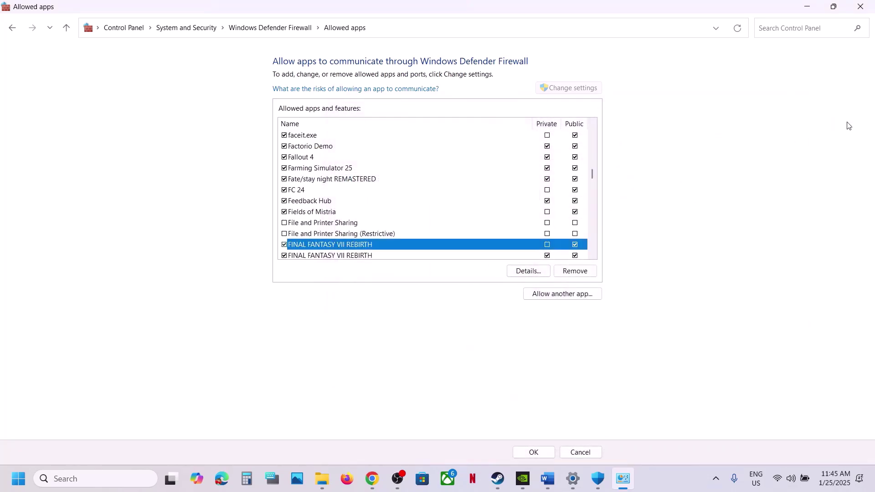
{"action": "left_click", "coordinate": [860, 10]}
{"action": "left_click", "coordinate": [860, 8]}
{"action": "left_click", "coordinate": [860, 8]}
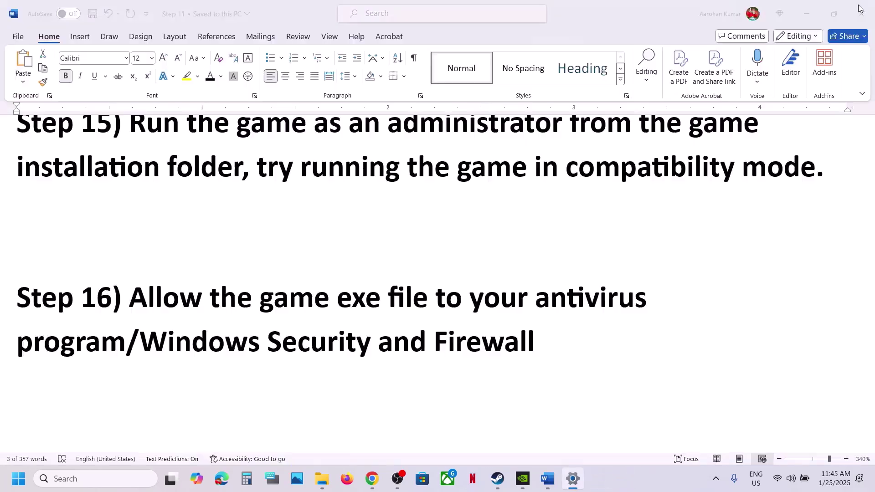
Review Step 17 in the Word guide on disconnecting extra devices, closing third-party services and disabling the Steam Overlay.
{"action": "scroll", "coordinate": [461, 288], "scroll_direction": "down", "scroll_amount": 4}
{"action": "scroll", "coordinate": [461, 288], "scroll_direction": "down", "scroll_amount": 2}
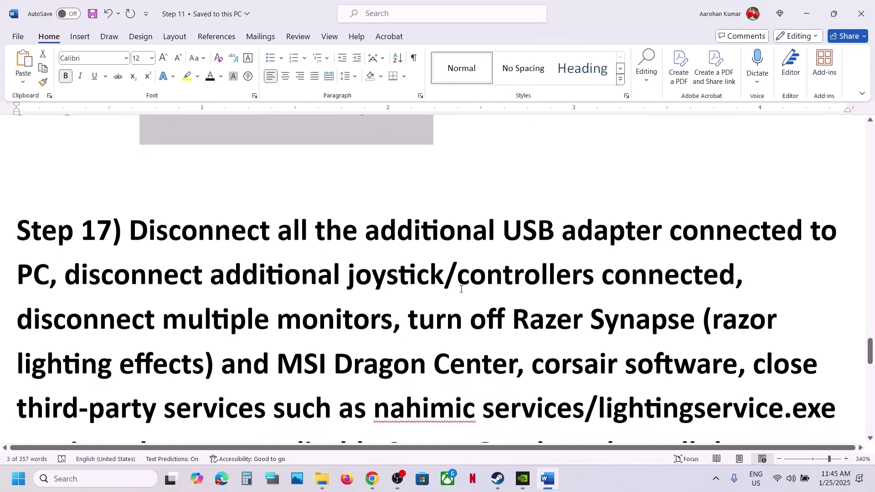
{"action": "left_click_drag", "start_coordinate": [132, 232], "coordinate": [478, 248]}
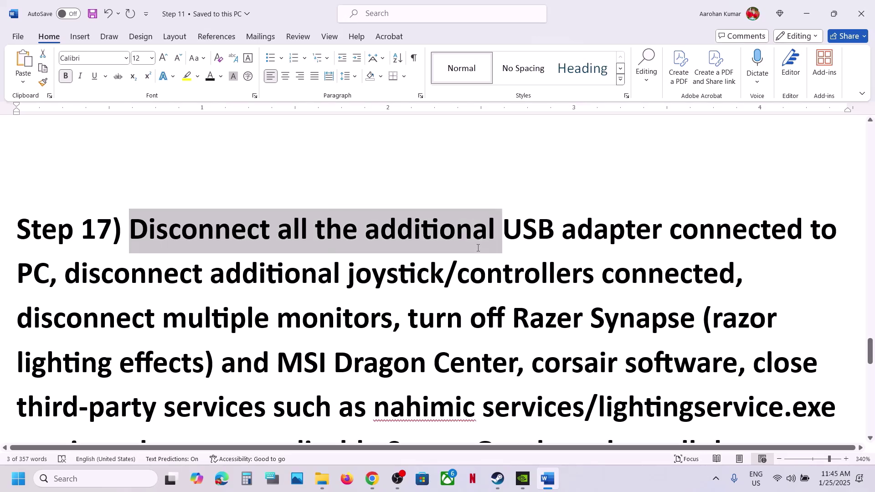
{"action": "left_click_drag", "start_coordinate": [478, 247], "coordinate": [684, 286]}
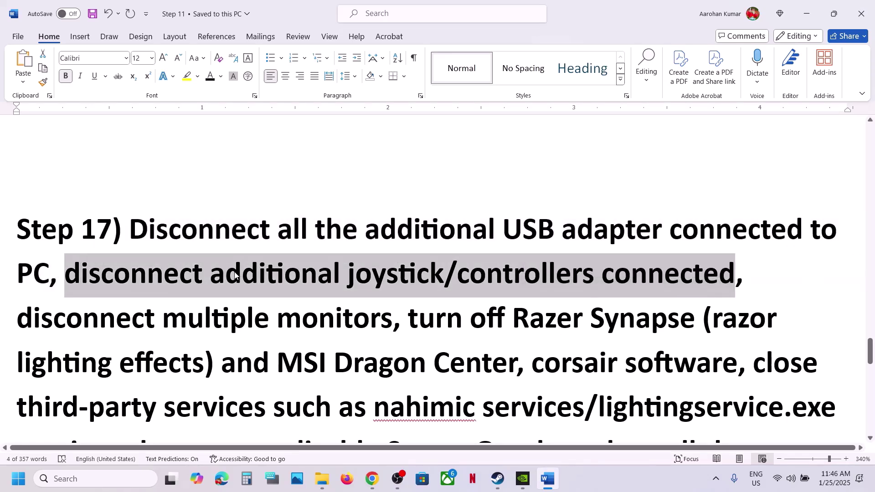
{"action": "scroll", "coordinate": [315, 284], "scroll_direction": "down", "scroll_amount": 2}
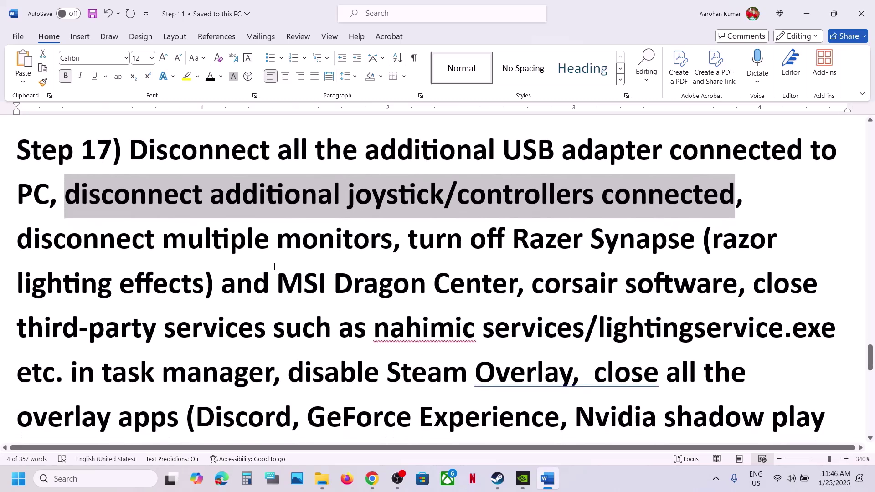
{"action": "left_click_drag", "start_coordinate": [32, 238], "coordinate": [269, 376]}
{"action": "scroll", "coordinate": [268, 377], "scroll_direction": "down", "scroll_amount": 4}
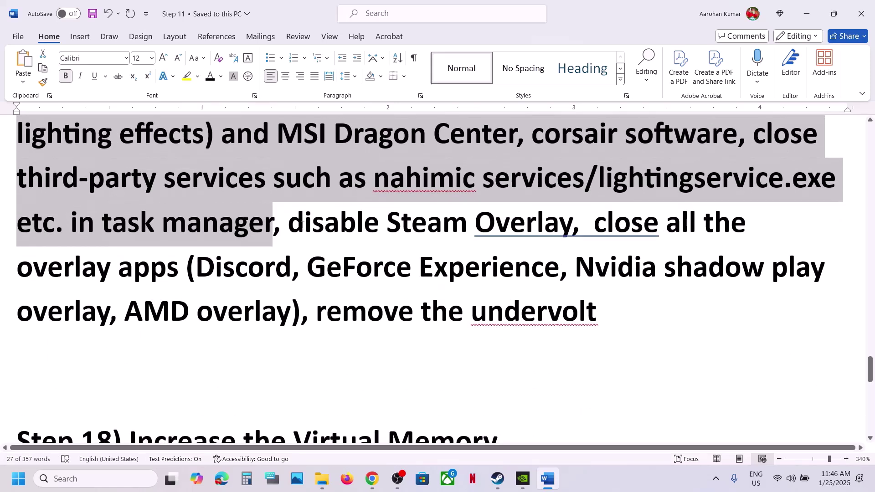
{"action": "left_click_drag", "start_coordinate": [289, 223], "coordinate": [575, 225]}
Switch to Steam and disable the in-game Steam Overlay in the properties of FINAL FANTASY VII REBIRTH.
{"action": "left_click", "coordinate": [498, 478]}
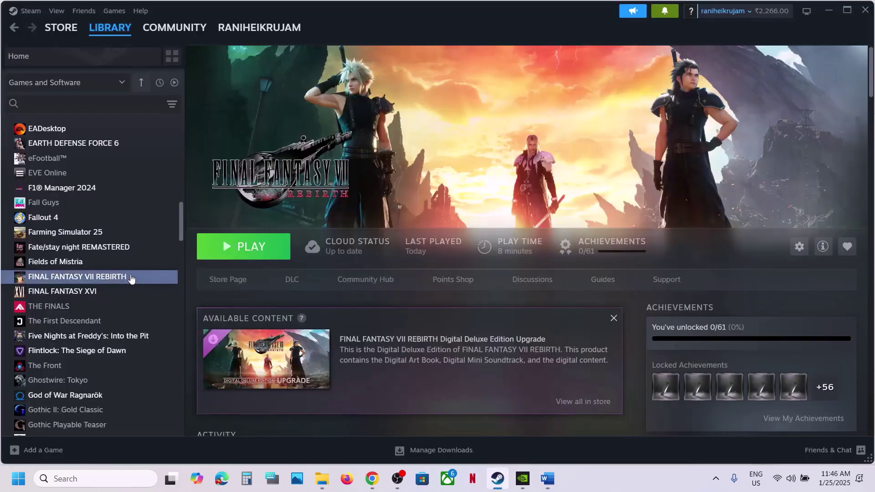
{"action": "right_click", "coordinate": [117, 275]}
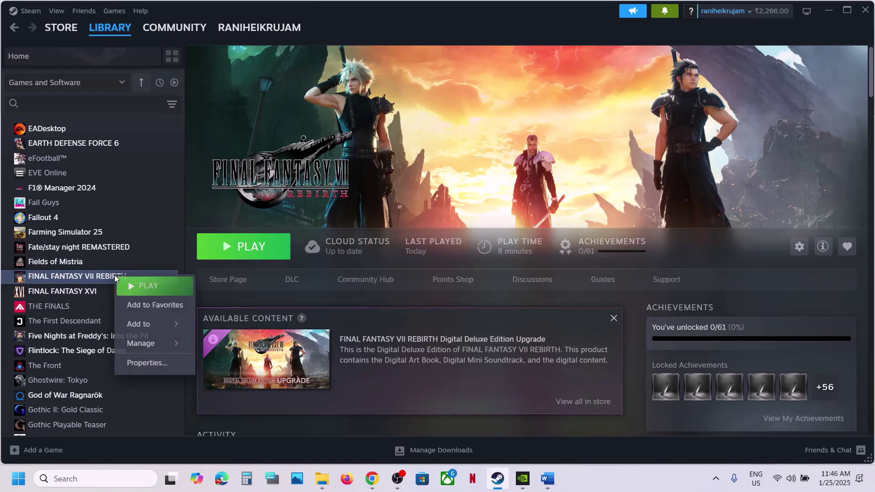
{"action": "left_click", "coordinate": [147, 362]}
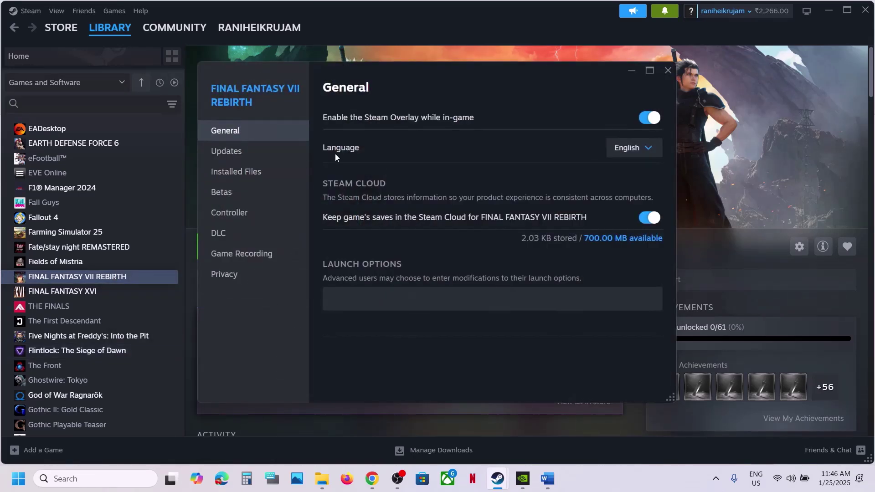
{"action": "left_click", "coordinate": [649, 118]}
{"action": "left_click", "coordinate": [661, 73]}
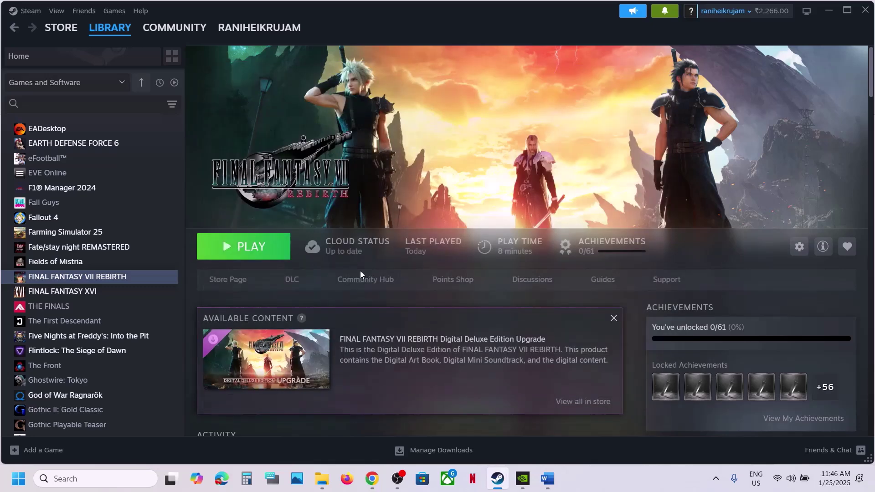
Return to the Word guide and review the advice on overlay apps, undervolting and Step 18 on increasing the virtual memory.
{"action": "left_click", "coordinate": [547, 479]}
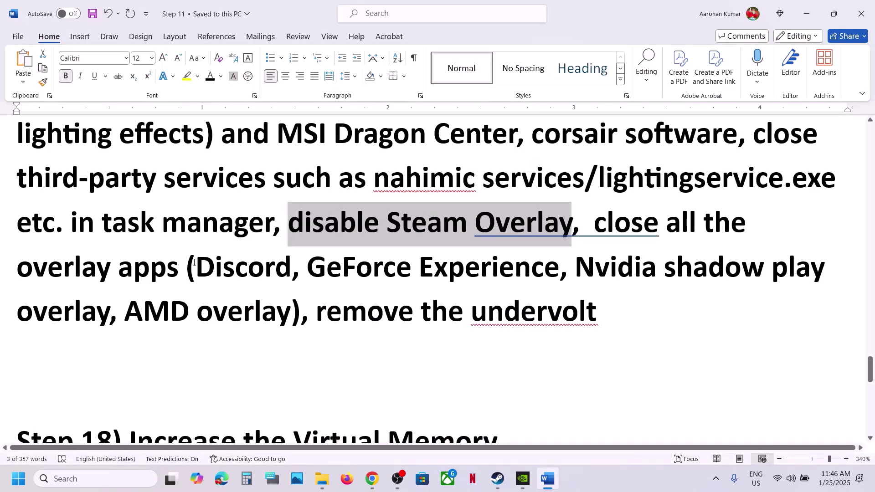
{"action": "left_click_drag", "start_coordinate": [193, 262], "coordinate": [544, 274]}
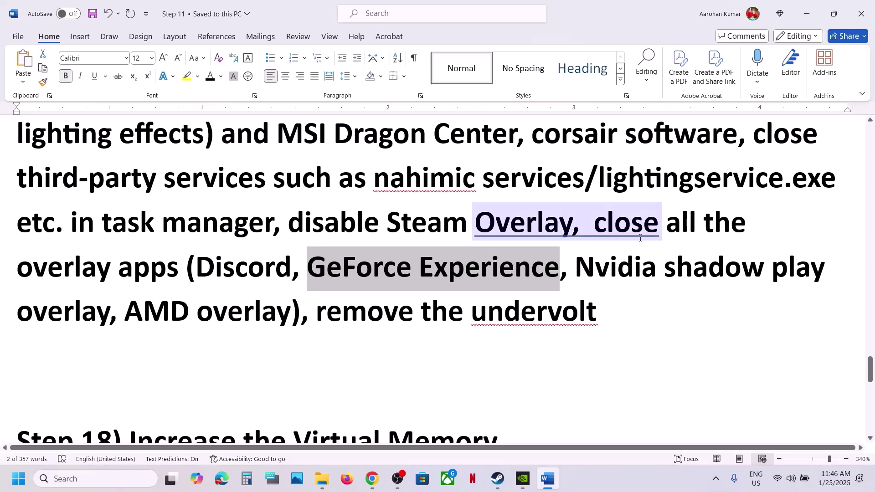
{"action": "left_click_drag", "start_coordinate": [596, 222], "coordinate": [532, 322]}
{"action": "left_click", "coordinate": [532, 322]}
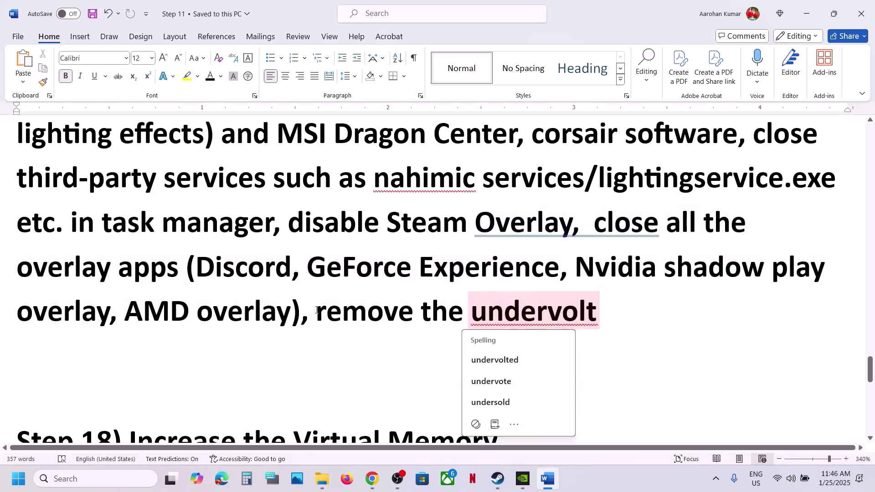
{"action": "left_click_drag", "start_coordinate": [330, 311], "coordinate": [645, 307]}
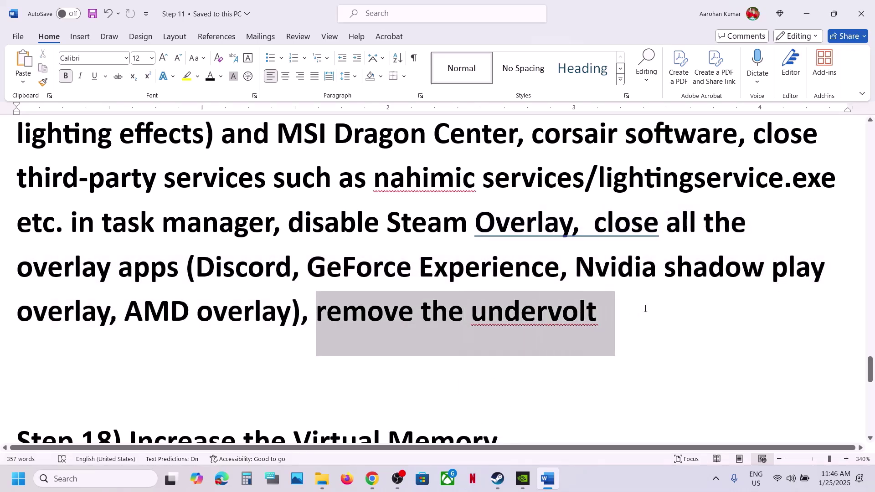
{"action": "left_click", "coordinate": [242, 314]}
{"action": "scroll", "coordinate": [241, 317], "scroll_direction": "down", "scroll_amount": 2}
{"action": "scroll", "coordinate": [242, 317], "scroll_direction": "down", "scroll_amount": 1}
{"action": "left_click_drag", "start_coordinate": [150, 317], "coordinate": [592, 319]}
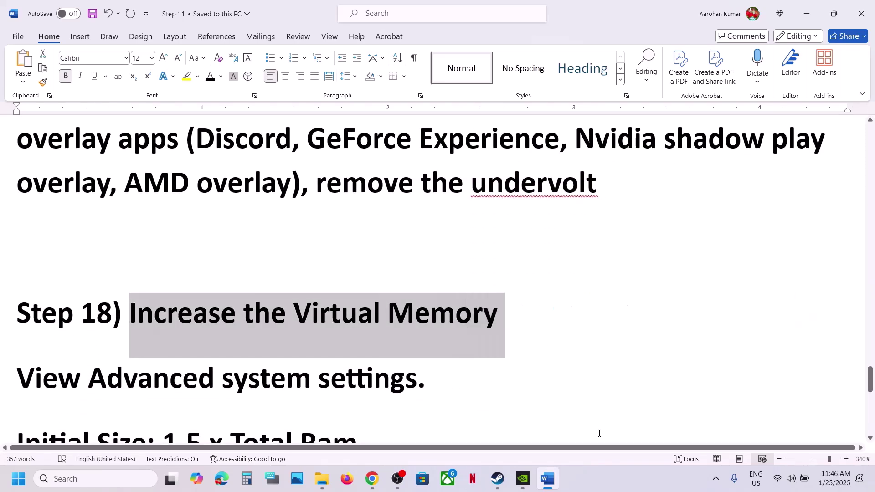
{"action": "left_click", "coordinate": [603, 485]}
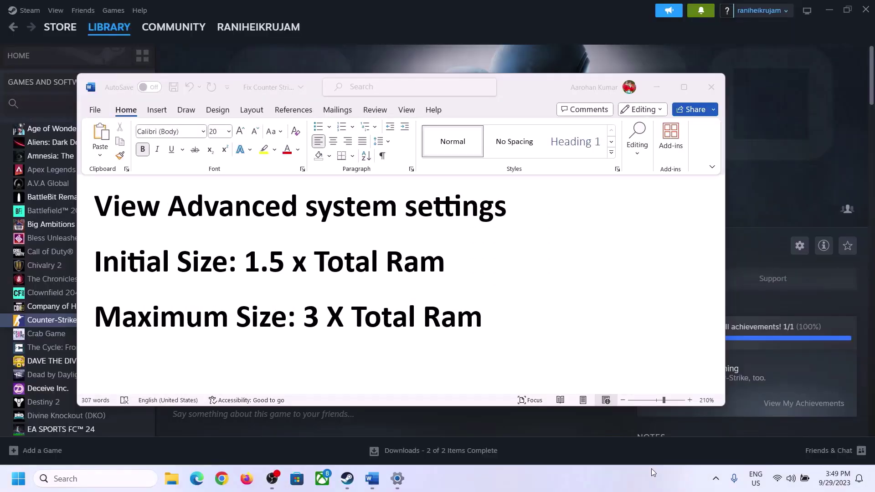
Search Windows for "View Advanced system settings" using the text copied from the guide, and open System Properties.
{"action": "left_click", "coordinate": [107, 210]}
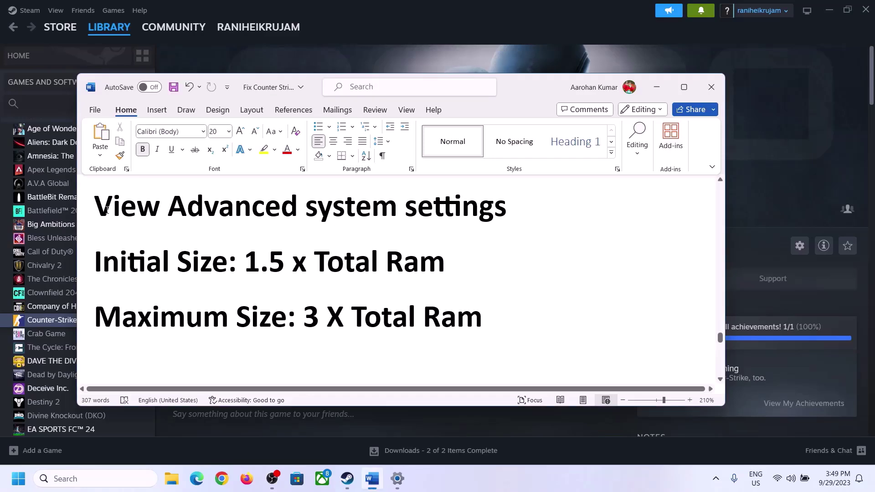
{"action": "left_click_drag", "start_coordinate": [104, 210], "coordinate": [485, 216]}
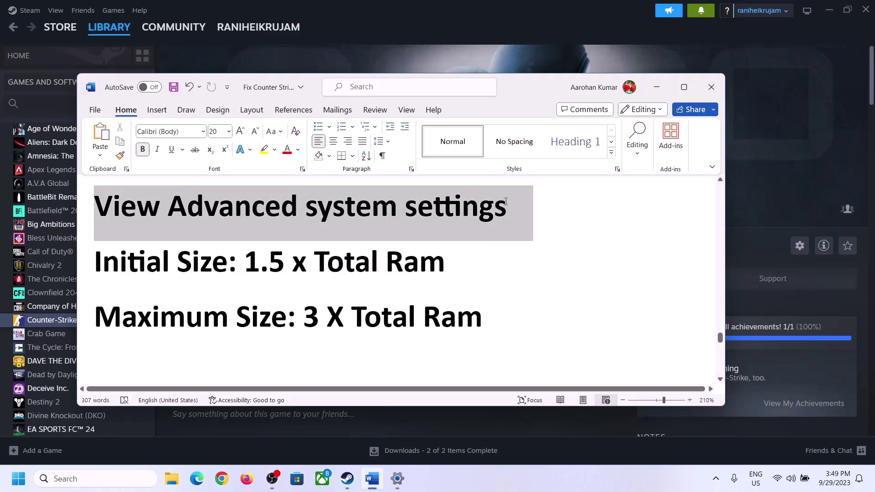
{"action": "key", "text": "ctrl+c"}
{"action": "left_click", "coordinate": [103, 478]}
{"action": "key", "text": "ctrl+v"}
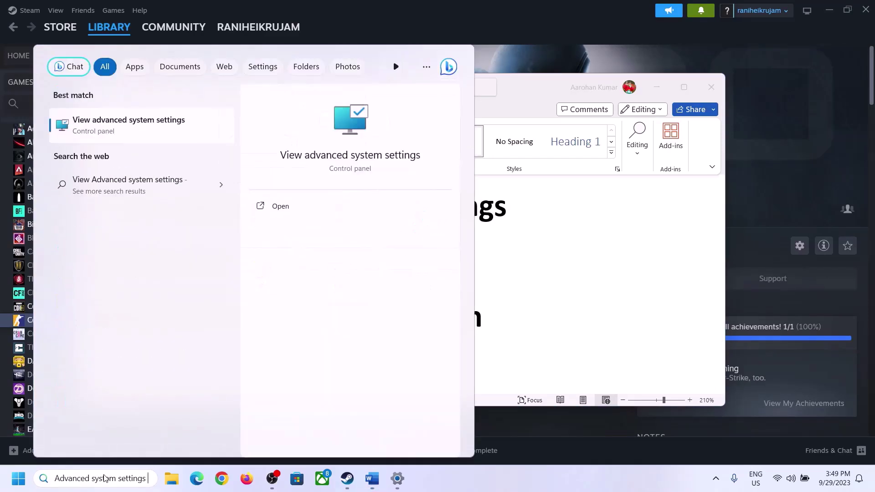
{"action": "left_click", "coordinate": [122, 132]}
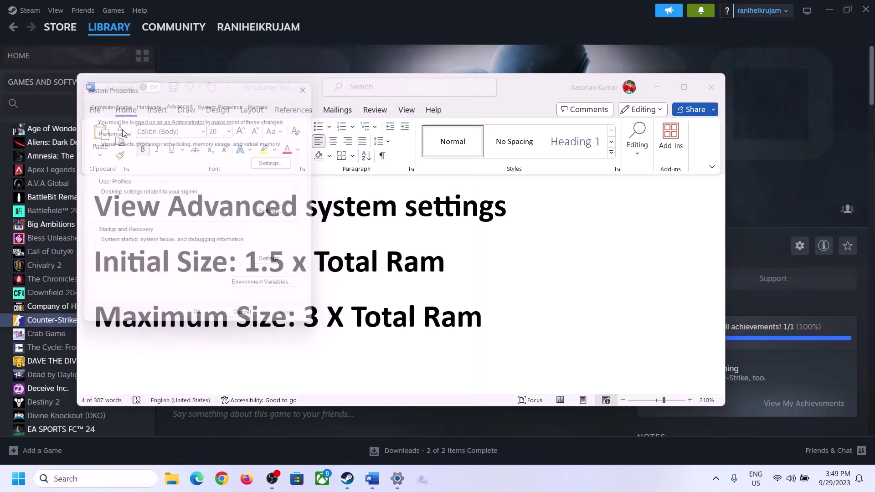
{"action": "left_click_drag", "start_coordinate": [183, 89], "coordinate": [412, 181]}
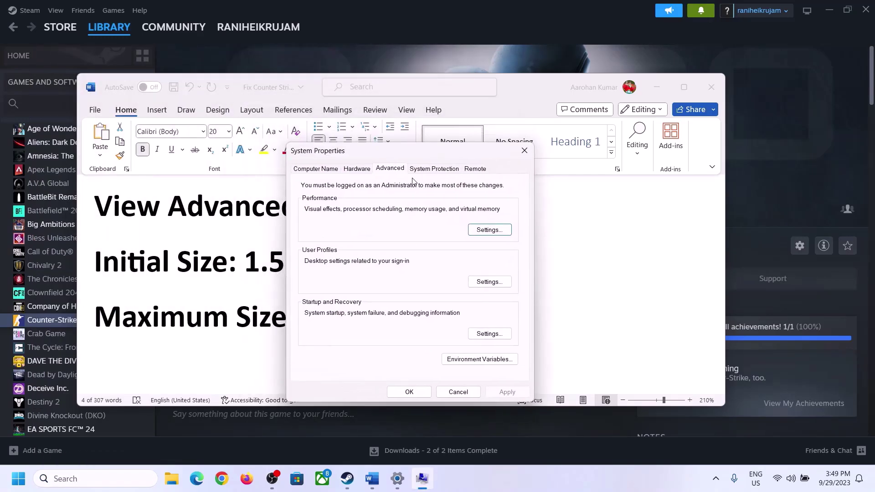
Open the Virtual Memory settings from the advanced performance options.
{"action": "left_click", "coordinate": [491, 232]}
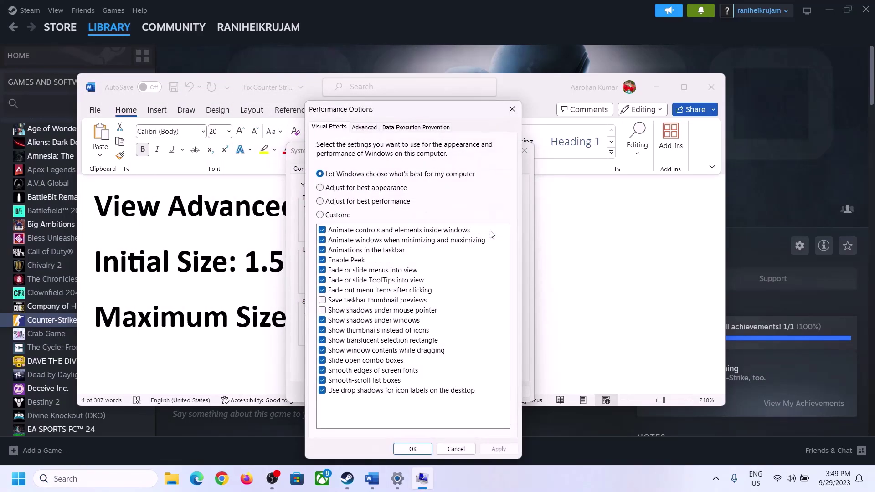
{"action": "left_click", "coordinate": [370, 131]}
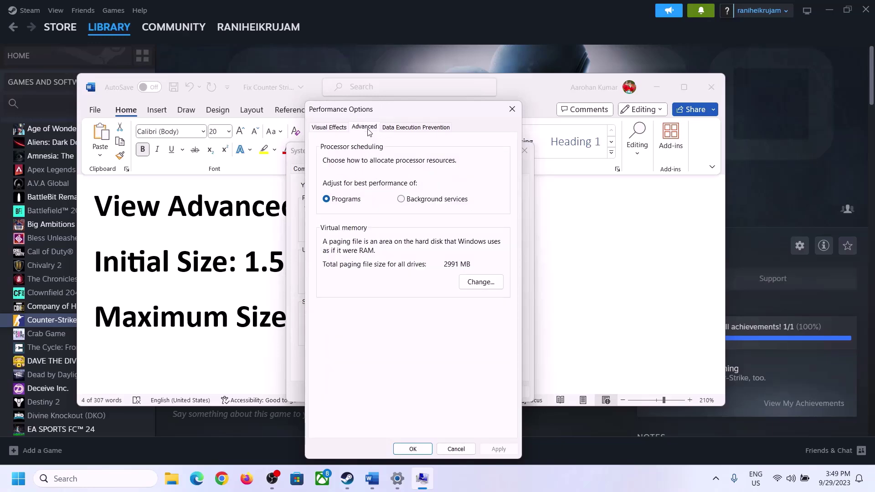
{"action": "left_click", "coordinate": [485, 283]}
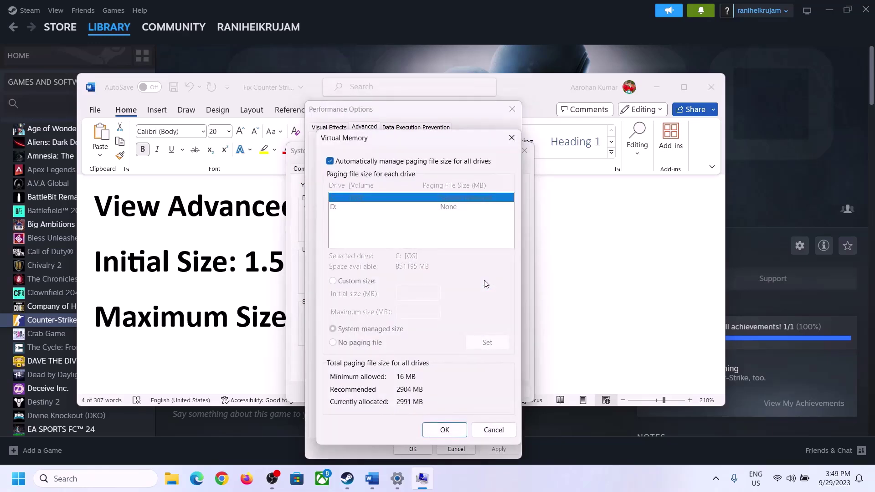